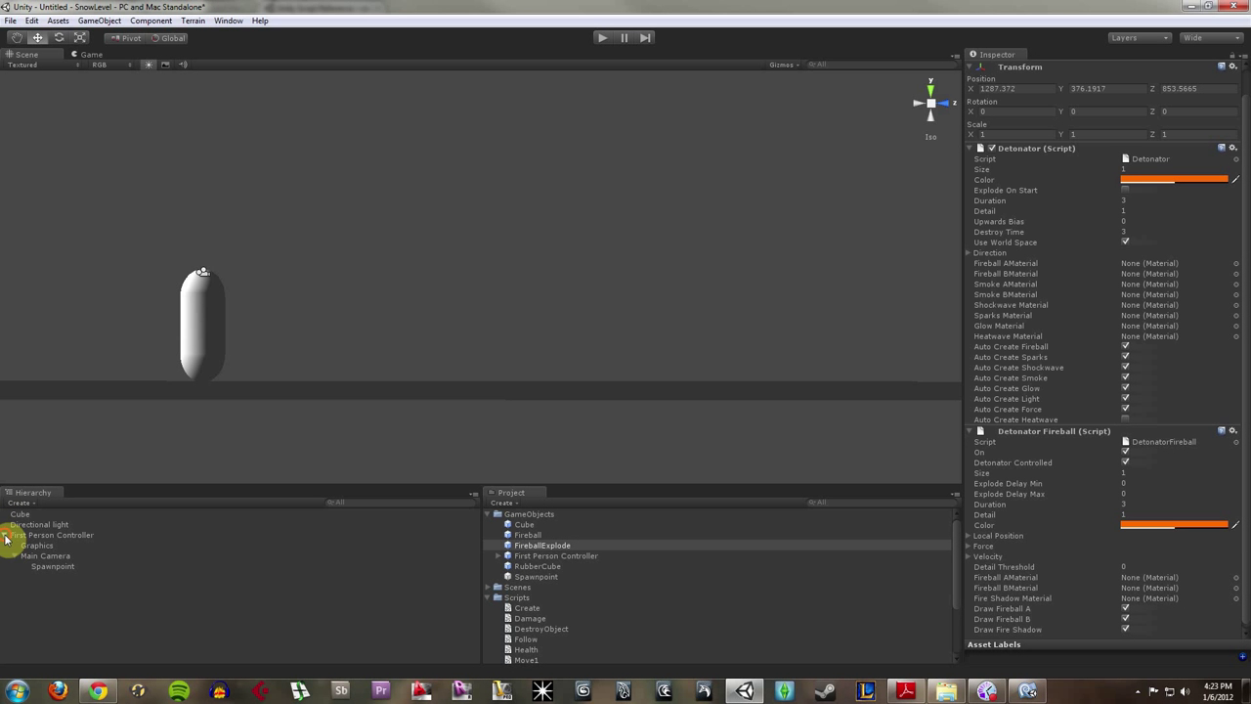
Step: Clear the FireballExplode selection and collapse the First Person Controller's child objects
click(6, 536)
click(569, 246)
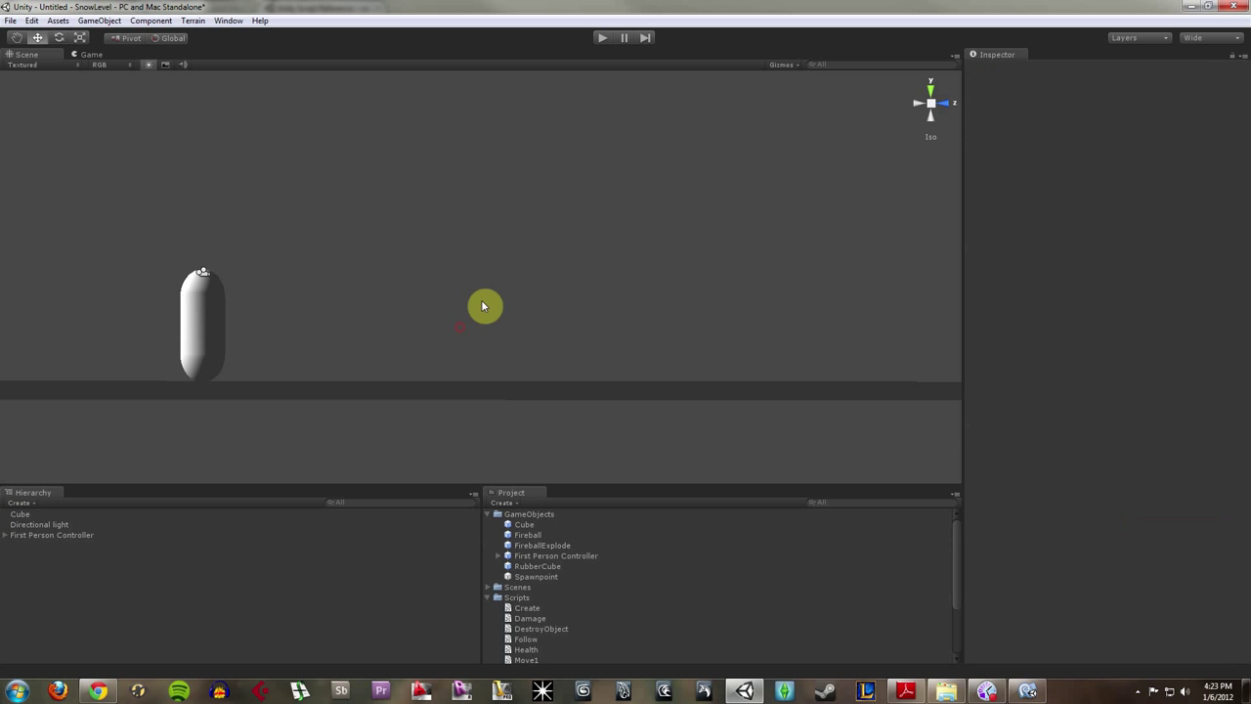
click(215, 337)
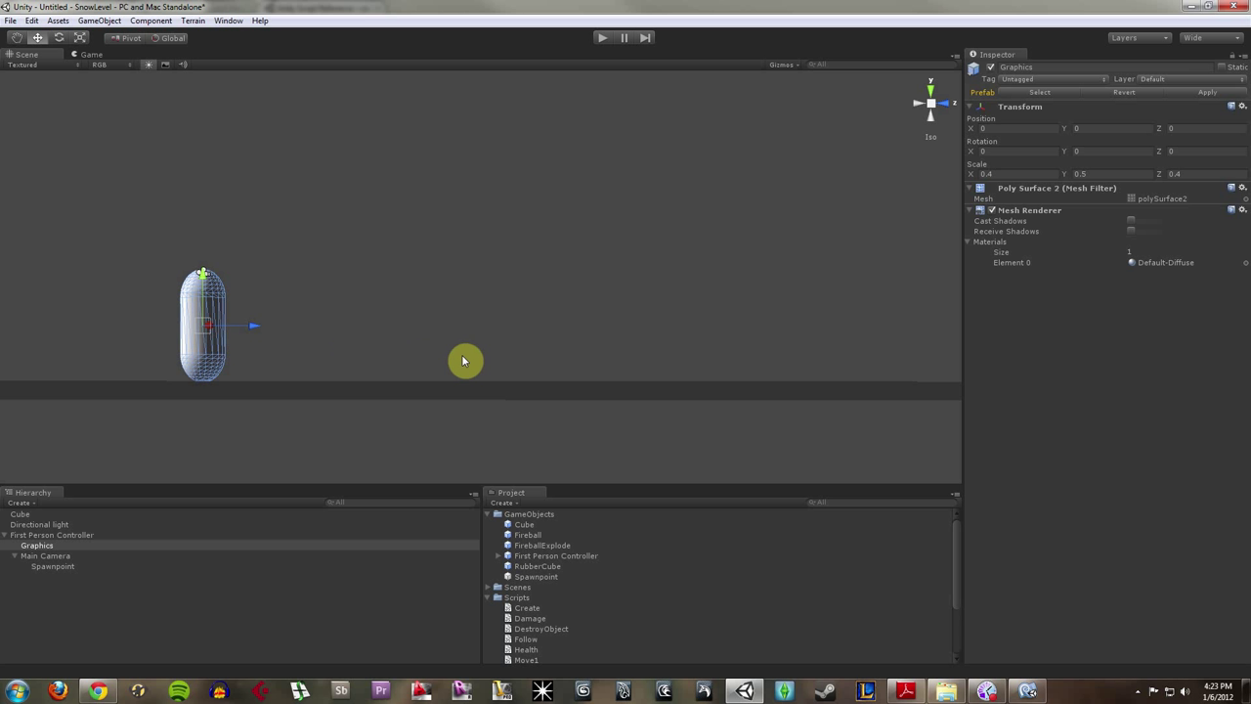
click(515, 333)
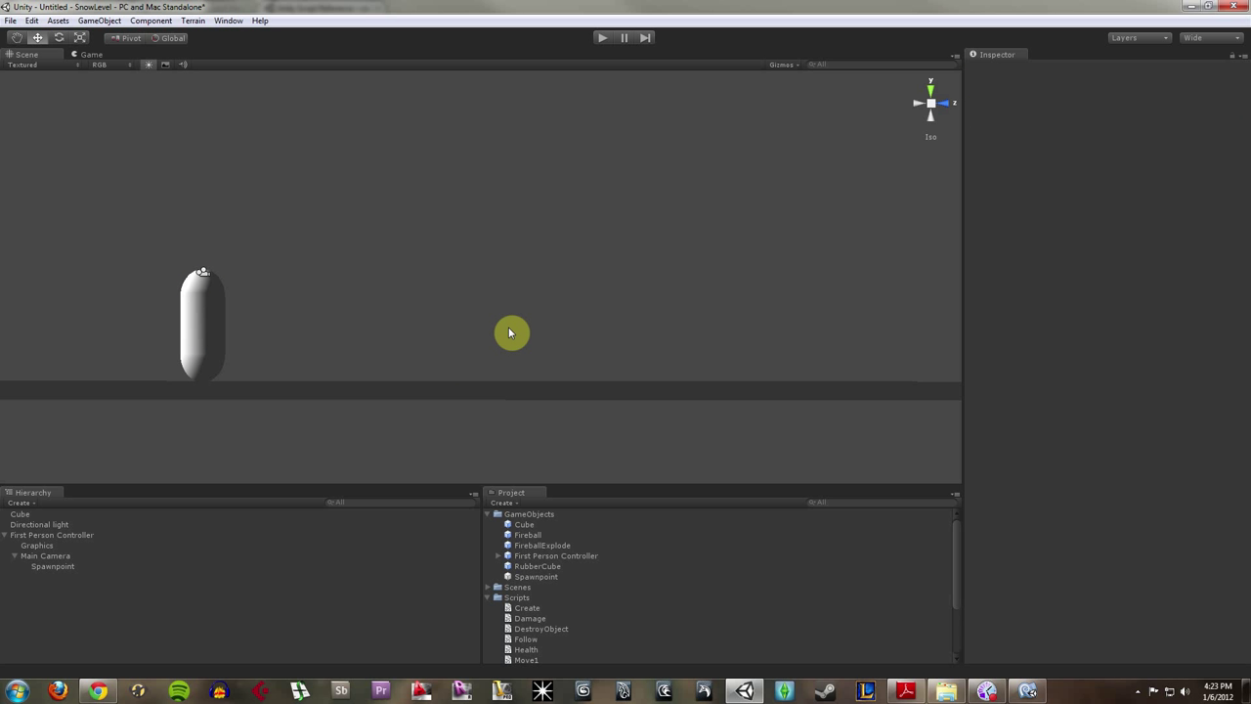
Step: Create a new cube via GameObject > Create Other > Cube and switch the scene view to perspective
click(106, 21)
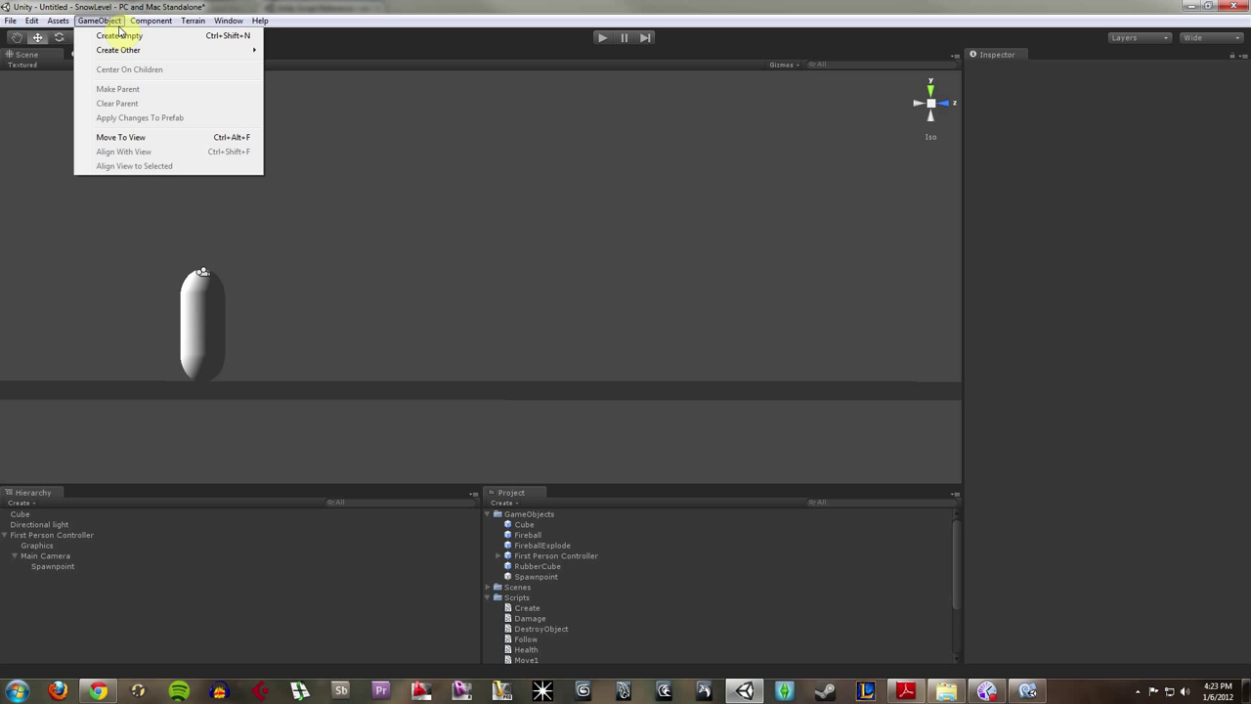
mouse_move(127, 50)
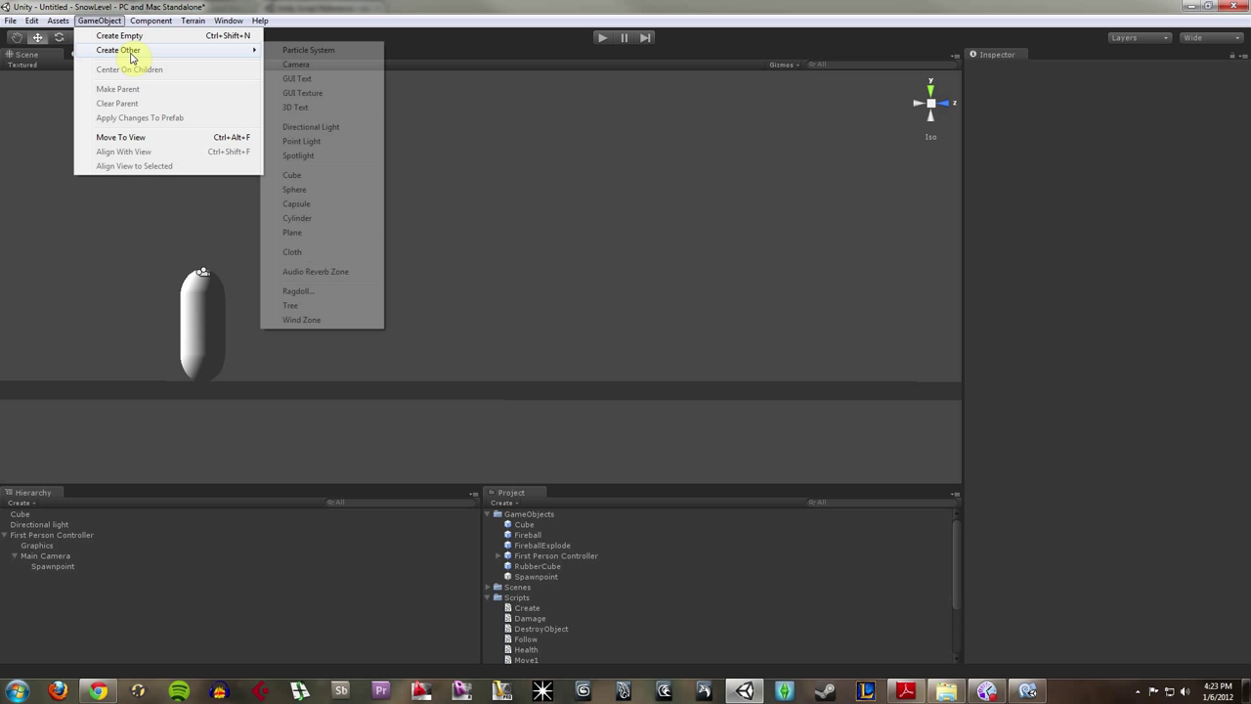
click(314, 182)
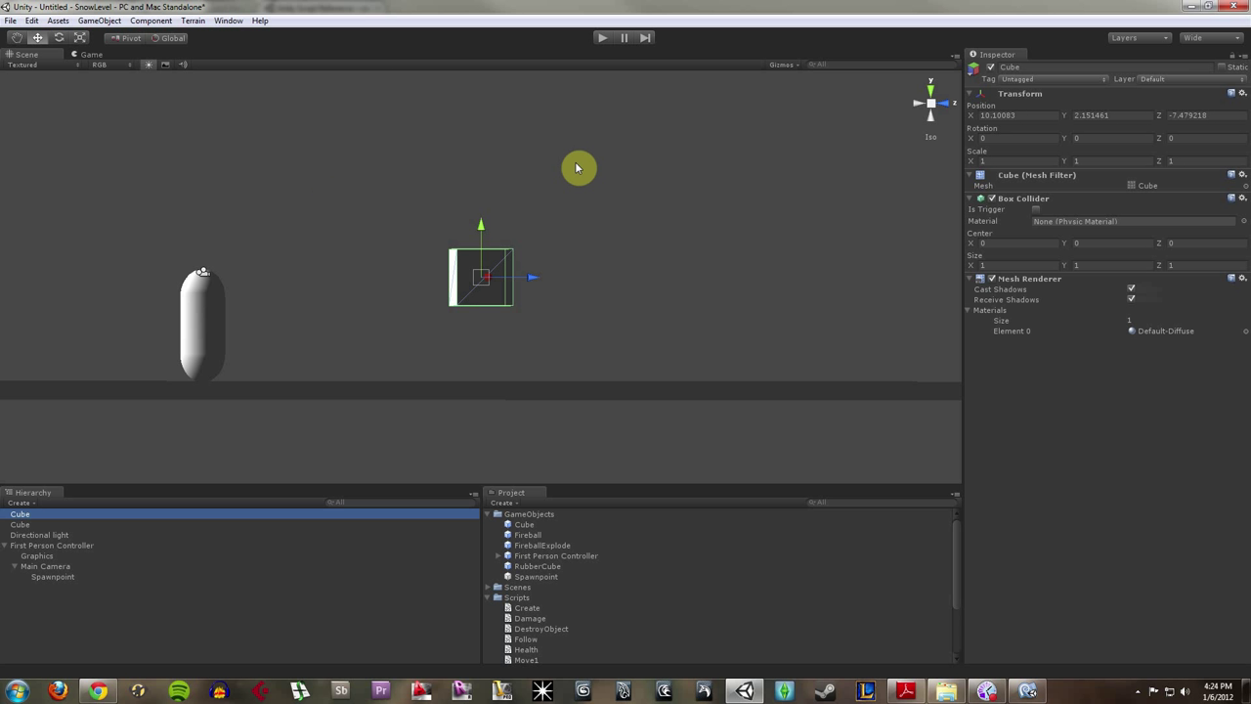
scroll(577, 173, up, 2)
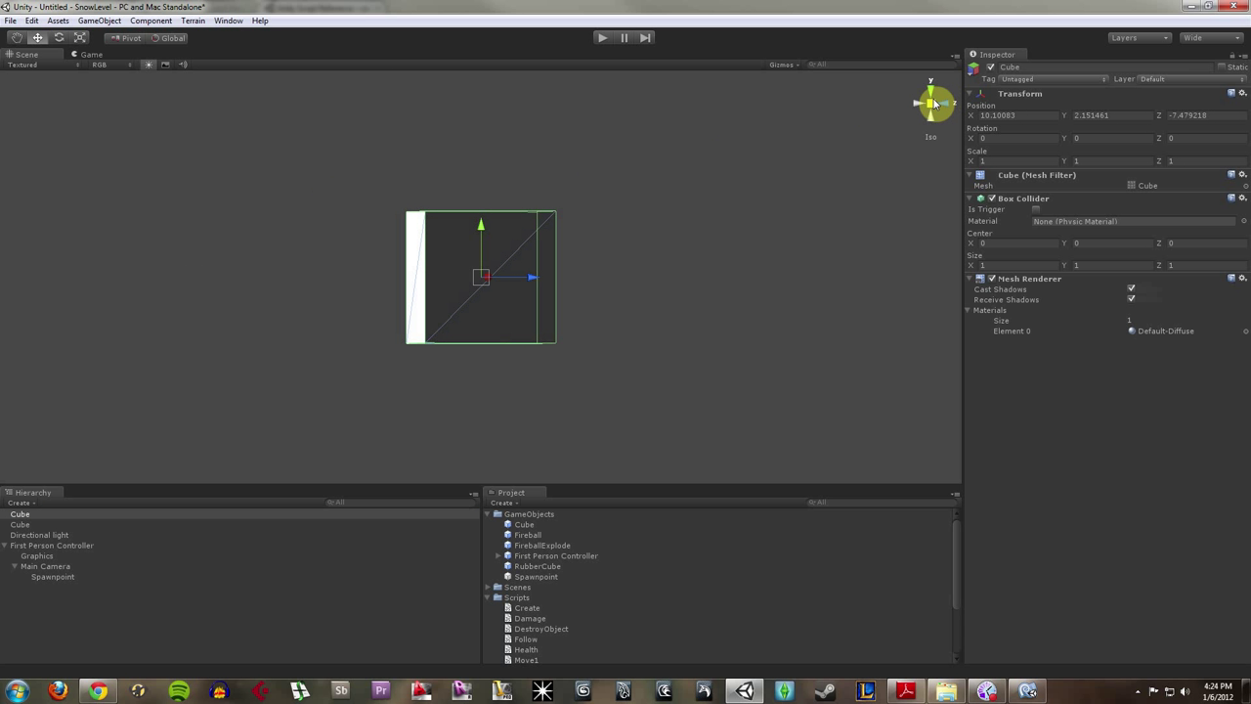
click(929, 102)
scroll(681, 328, down, 3)
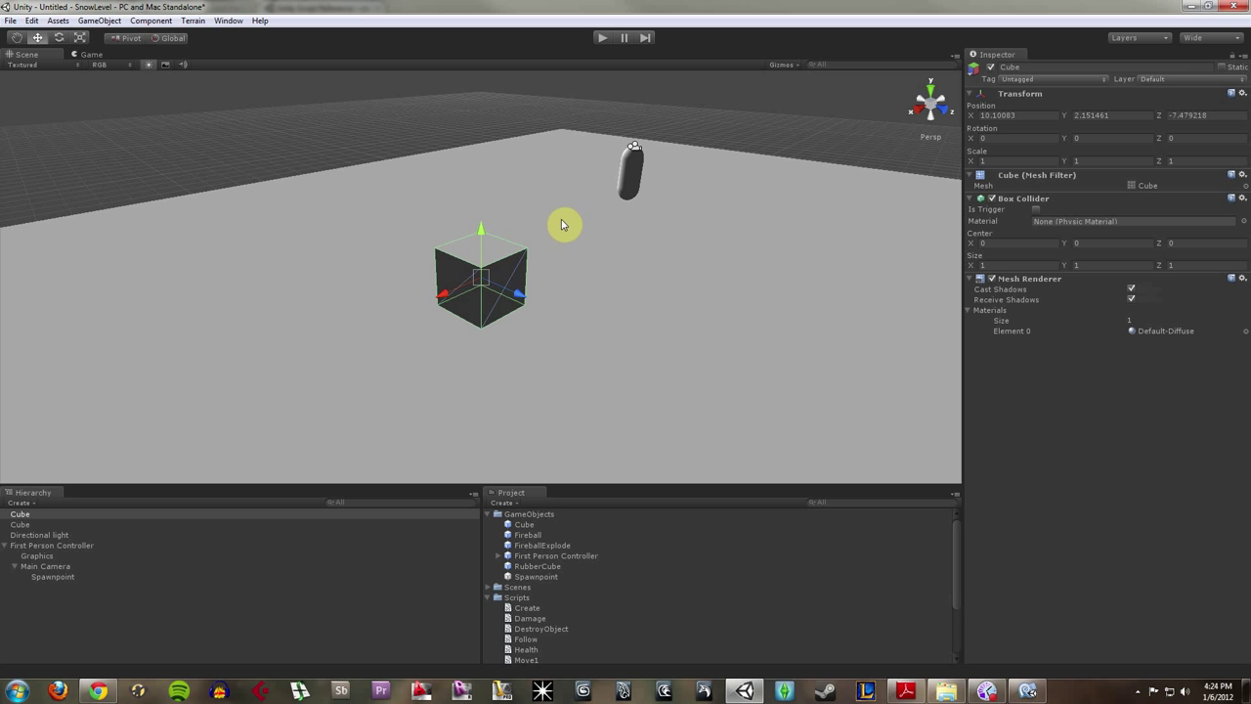
Step: Drag the new cube along its X axis toward the player capsule
scroll(528, 306, down, 5)
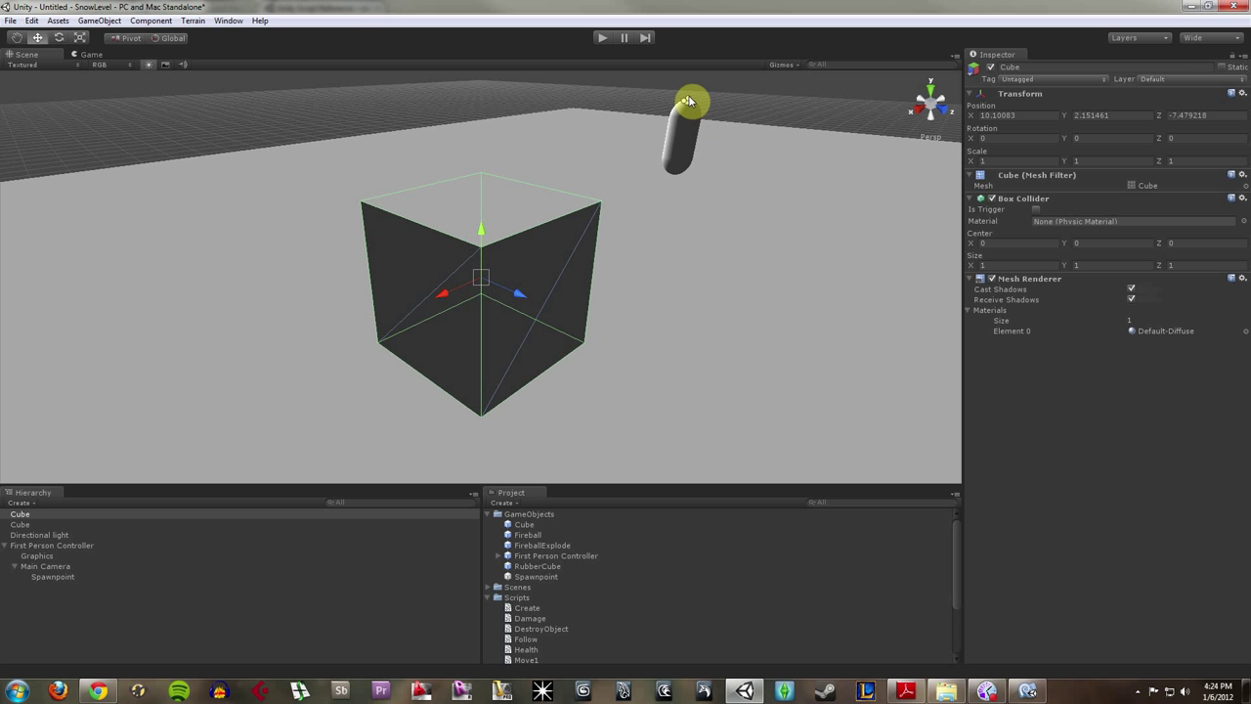
click(687, 128)
click(465, 303)
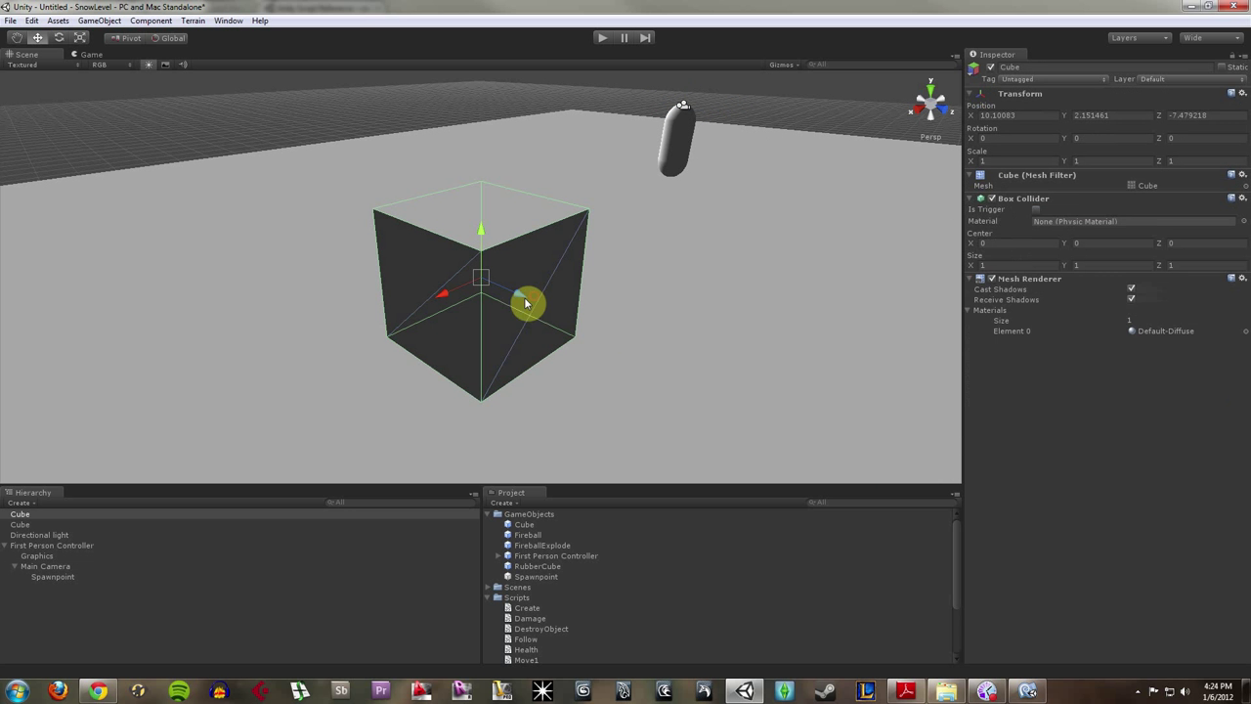
click(687, 113)
click(469, 288)
drag(444, 300, 860, 123)
Step: Place the cube beside the capsule's head at X -1.099301 and check it in Main Camera's preview
click(692, 140)
key(f)
alt+drag(550, 263, 847, 257)
click(770, 192)
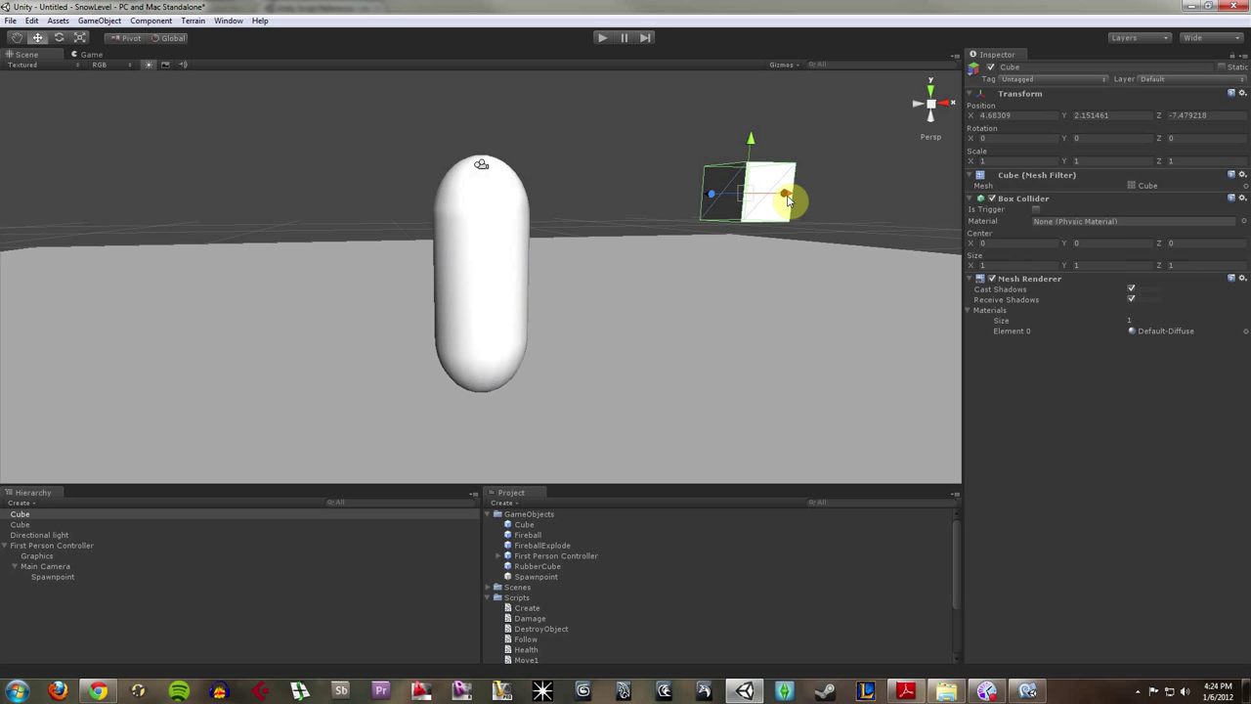
drag(792, 195, 480, 195)
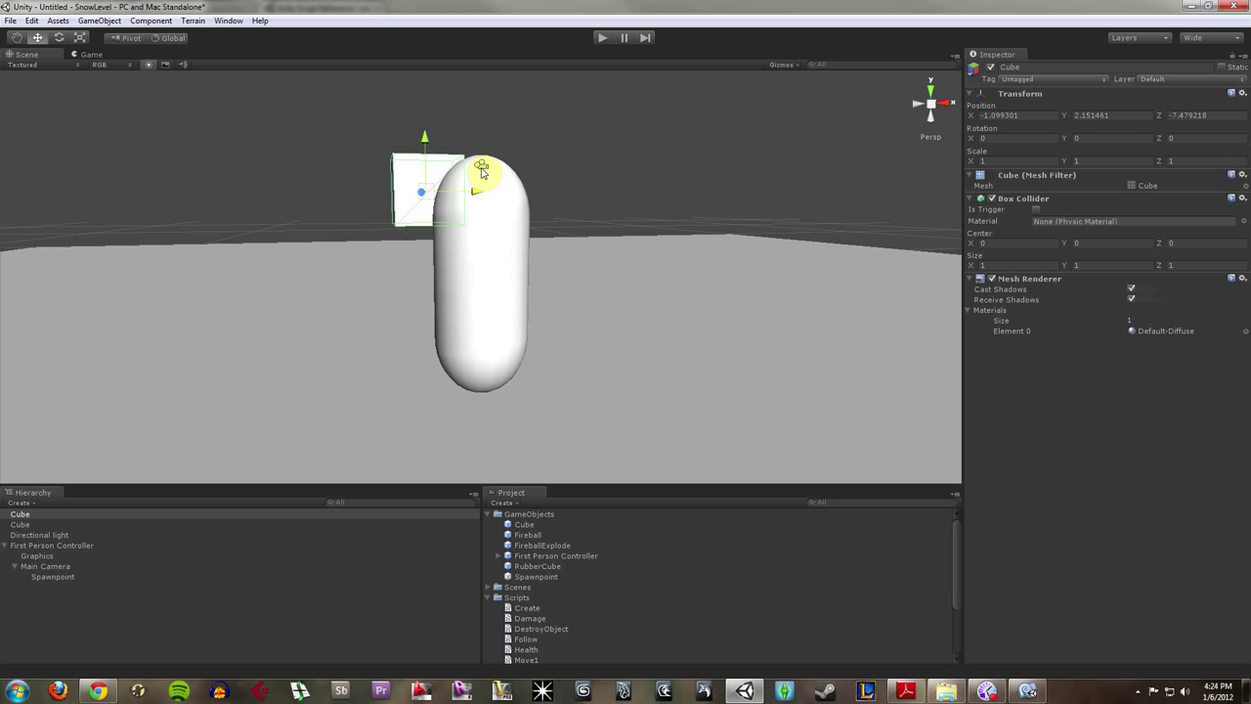
click(481, 172)
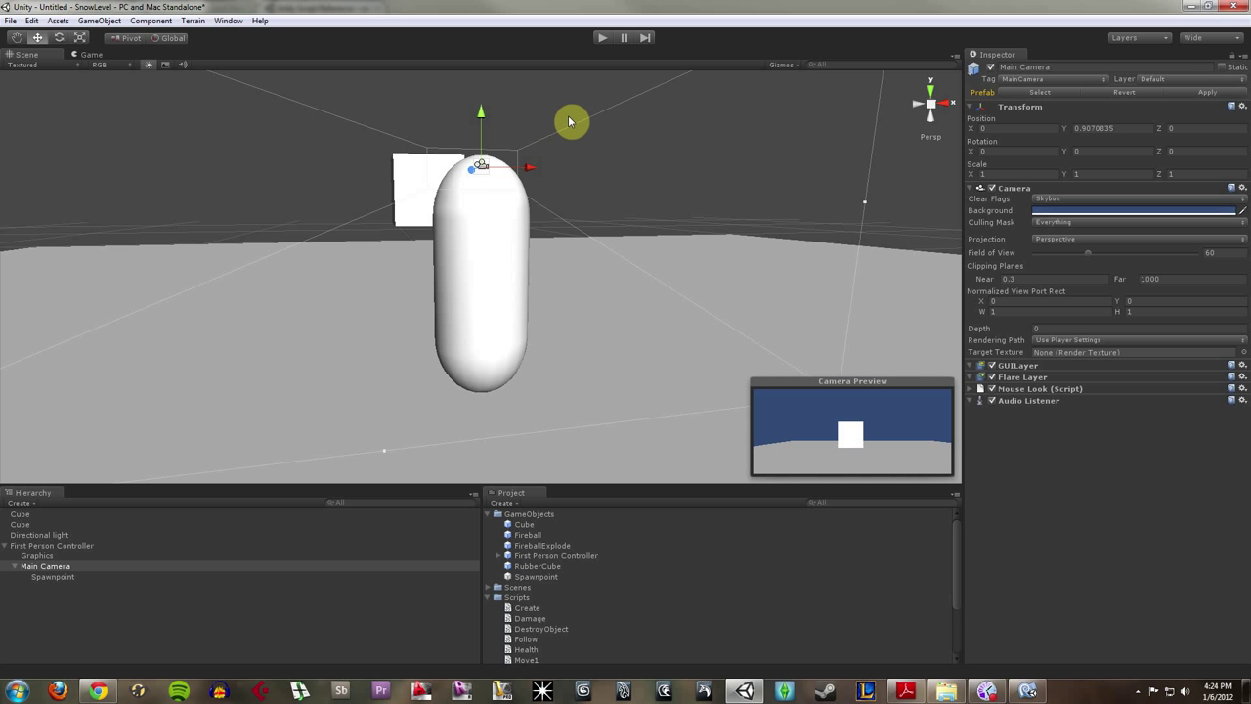
click(603, 39)
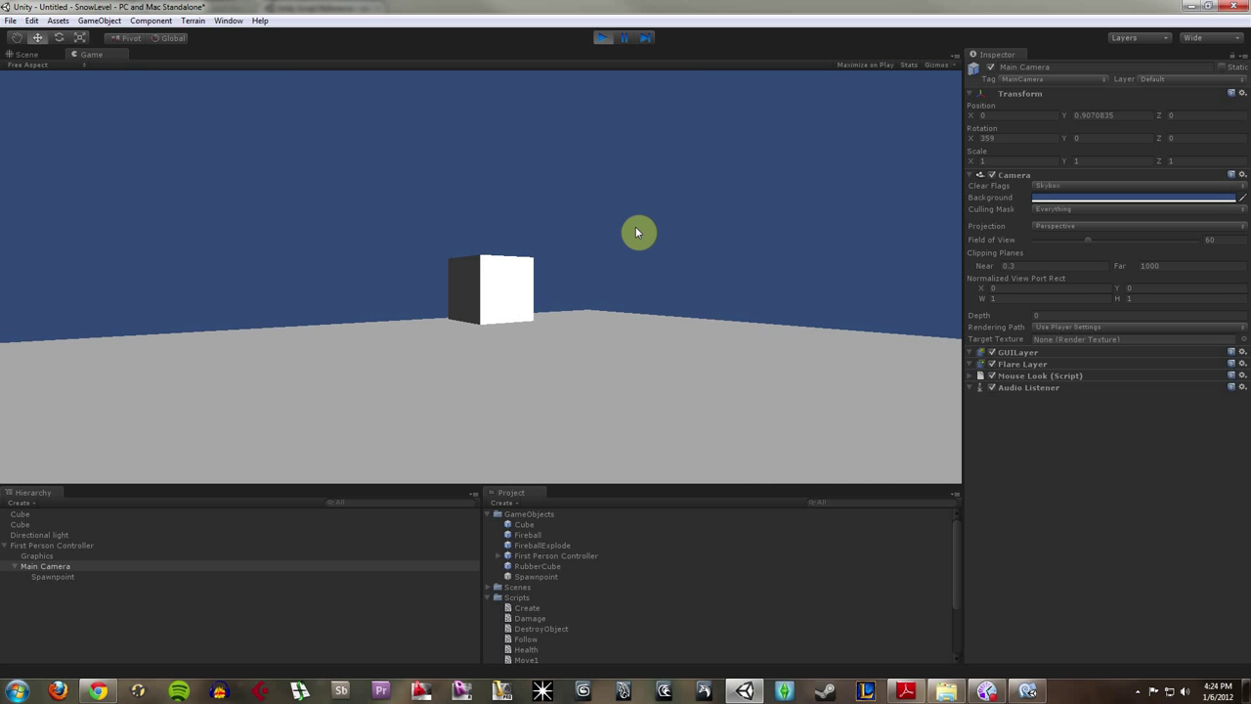
click(650, 225)
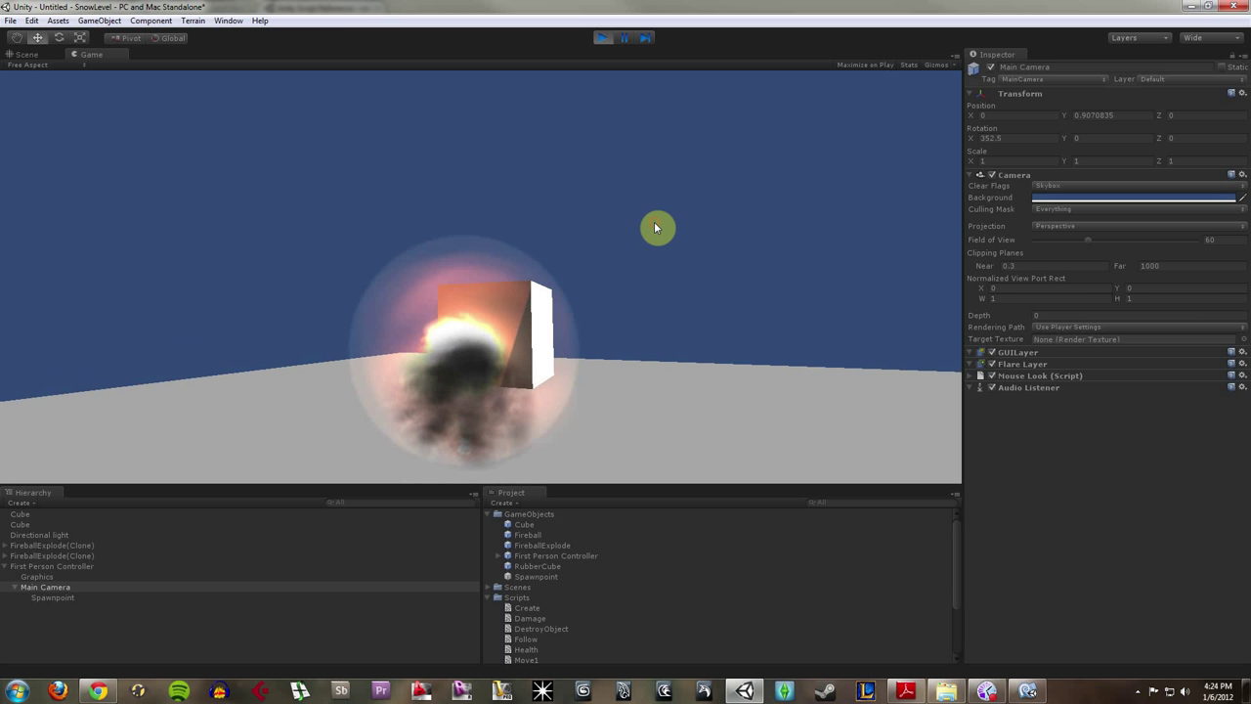
click(650, 225)
click(627, 227)
click(595, 226)
click(573, 232)
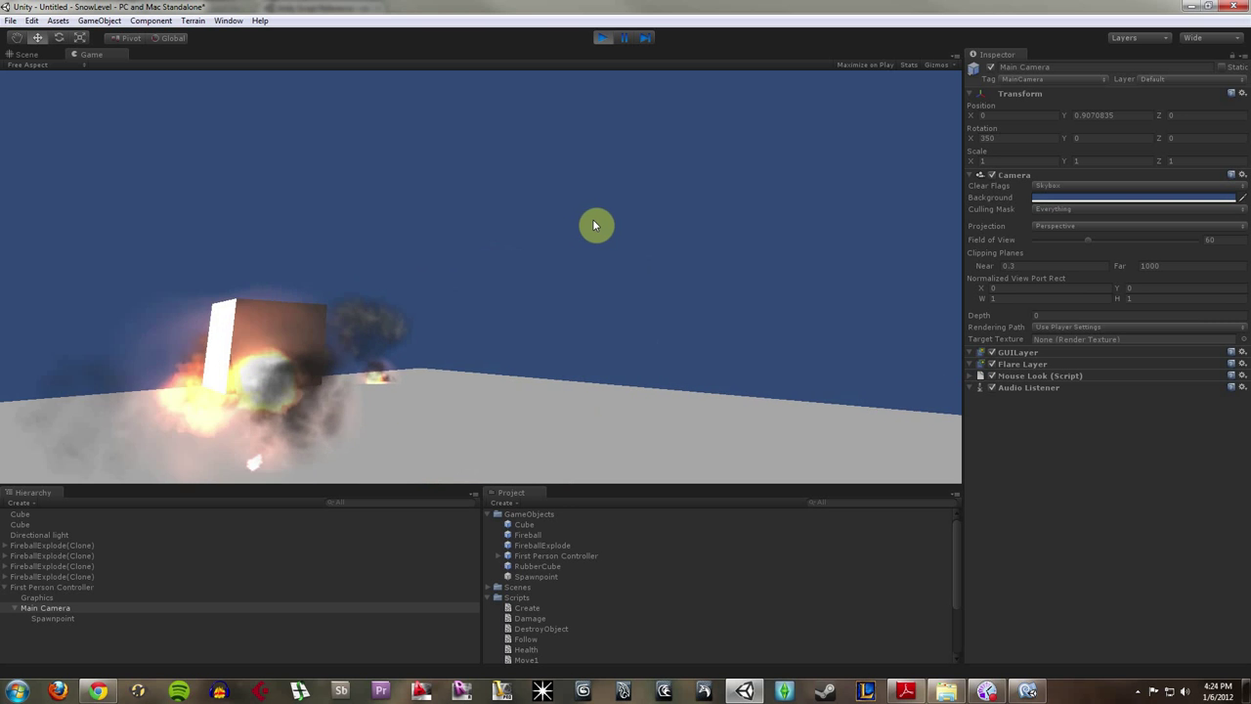
Step: Stop the test run, then select and frame the cube in the scene view
click(602, 37)
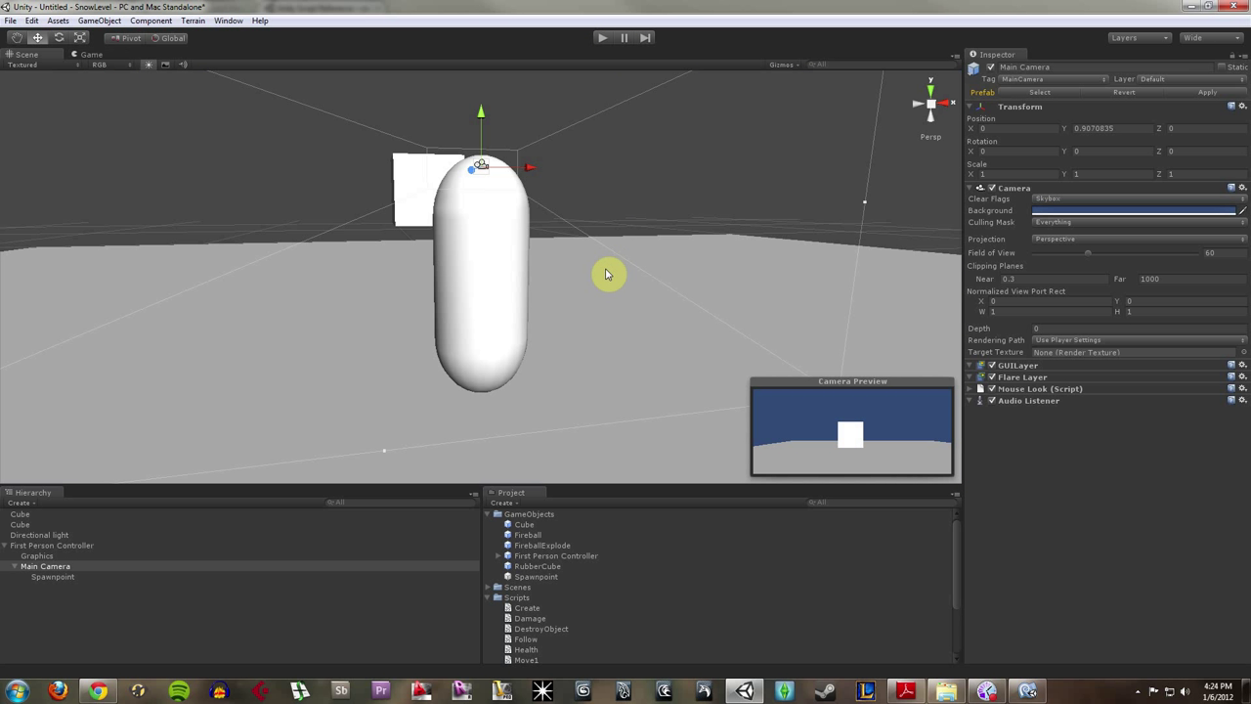
scroll(629, 176, up, 3)
click(405, 171)
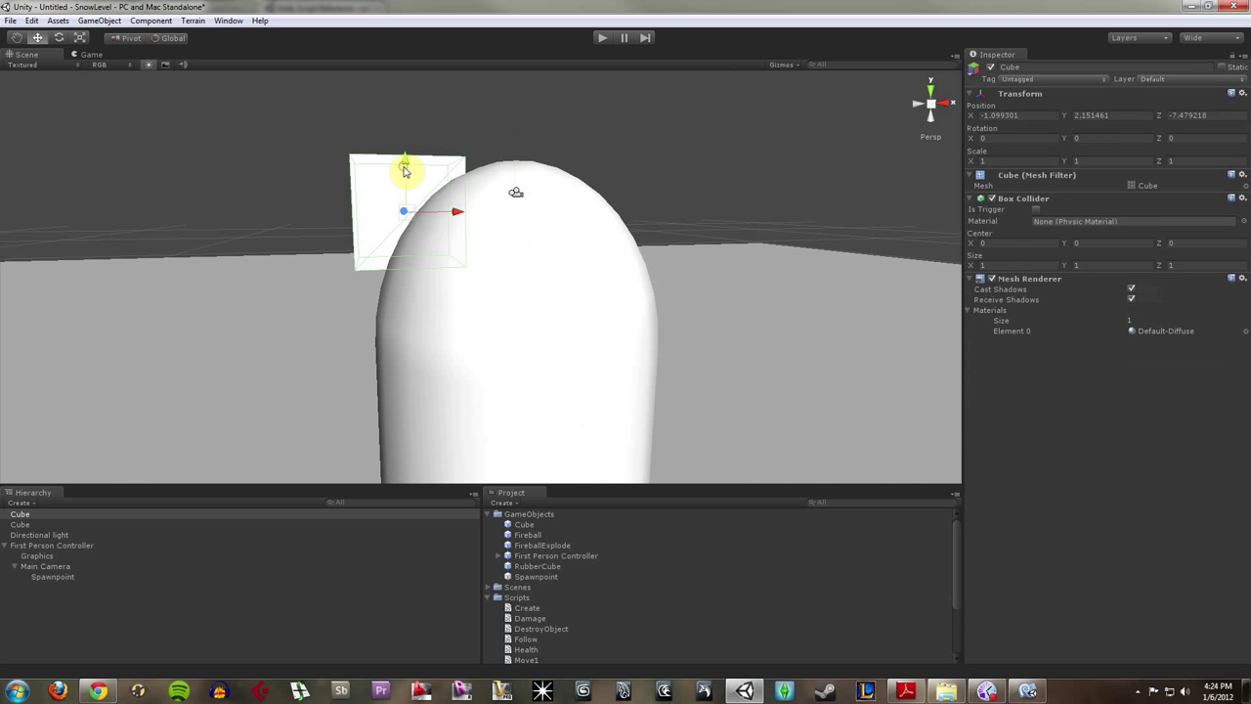
key(f)
mouse_move(606, 290)
alt+mouse_down()
mouse_move(715, 316)
mouse_move(763, 293)
mouse_move(595, 287)
mouse_move(606, 291)
alt+mouse_up()
scroll(606, 290, down, 5)
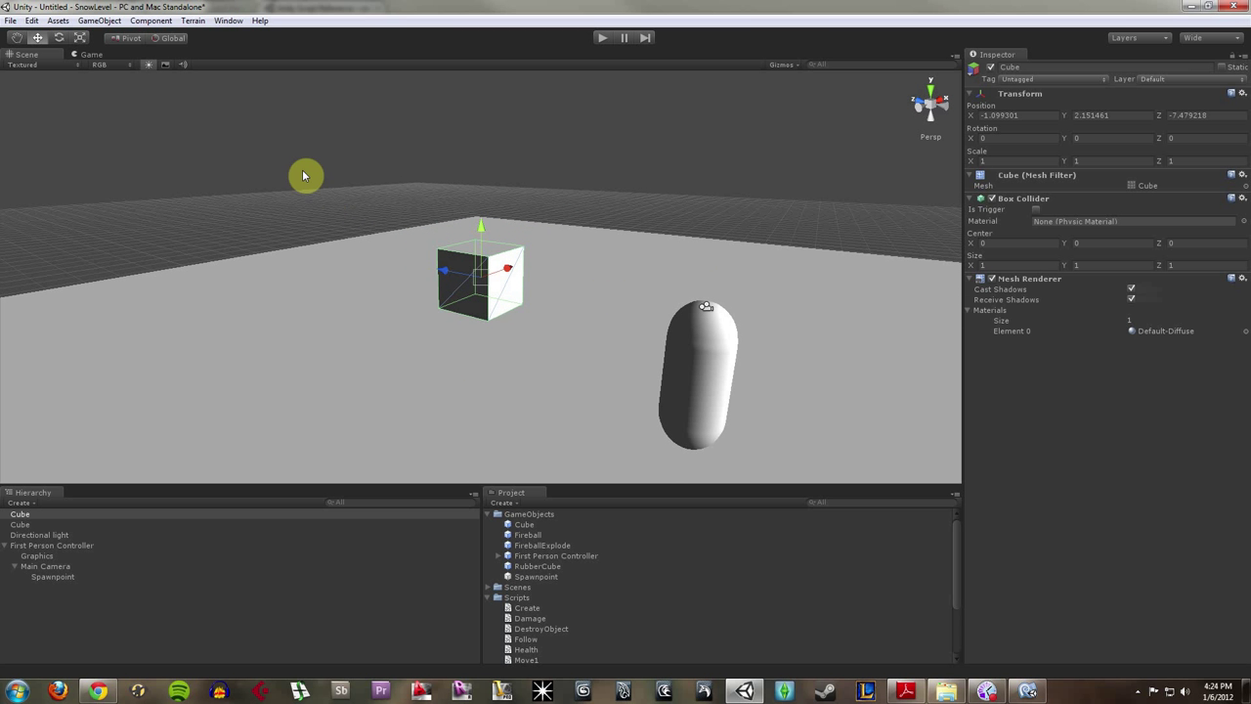
Step: Add a Rigidbody component to the cube (Mass 1, Use Gravity on)
click(150, 20)
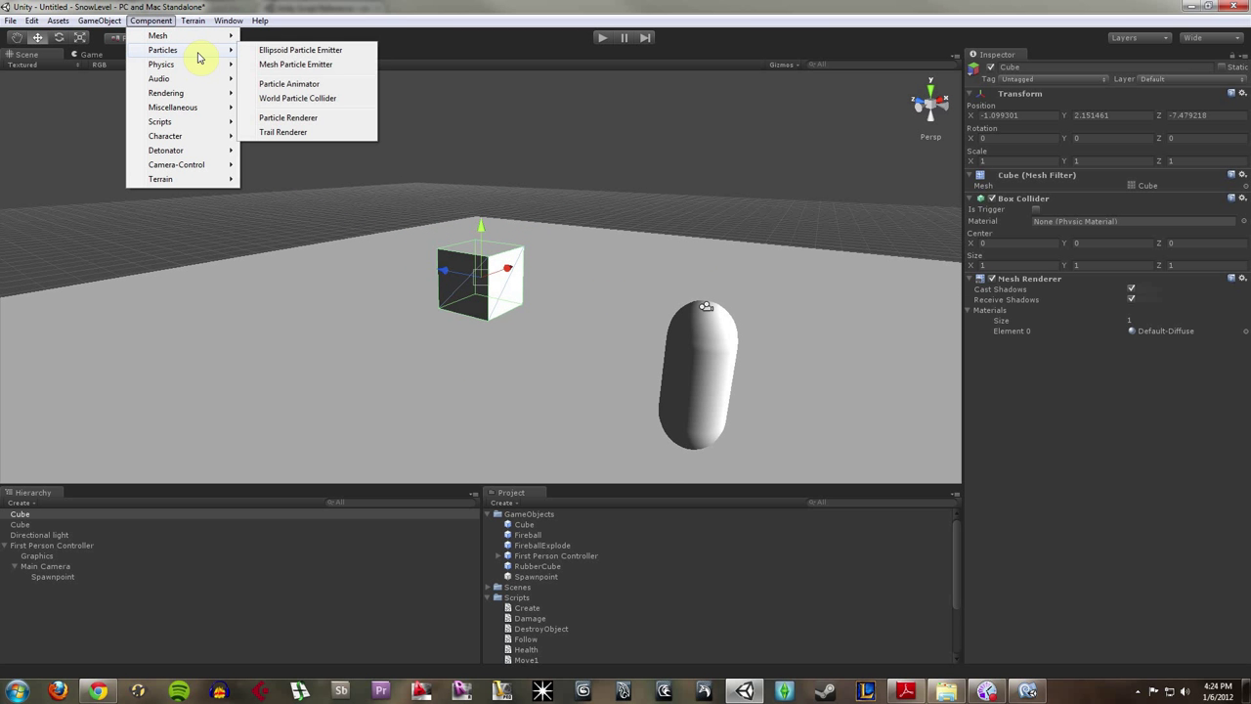
mouse_move(198, 65)
click(267, 63)
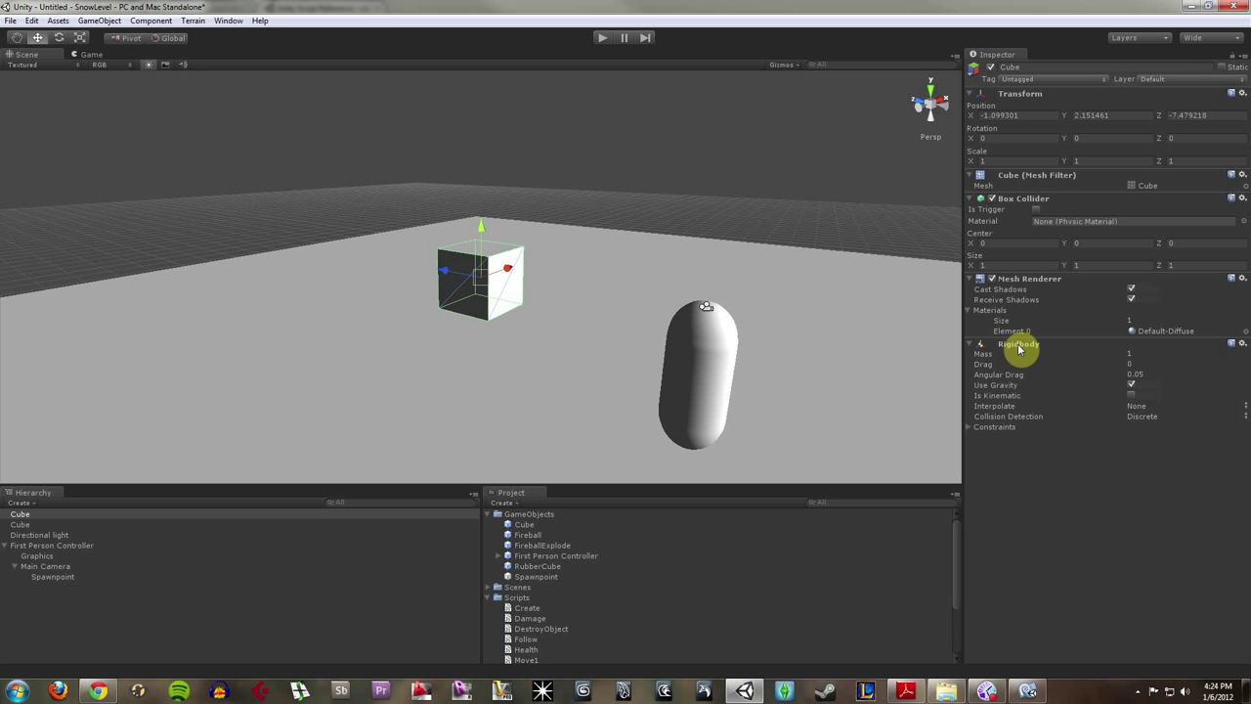
click(602, 38)
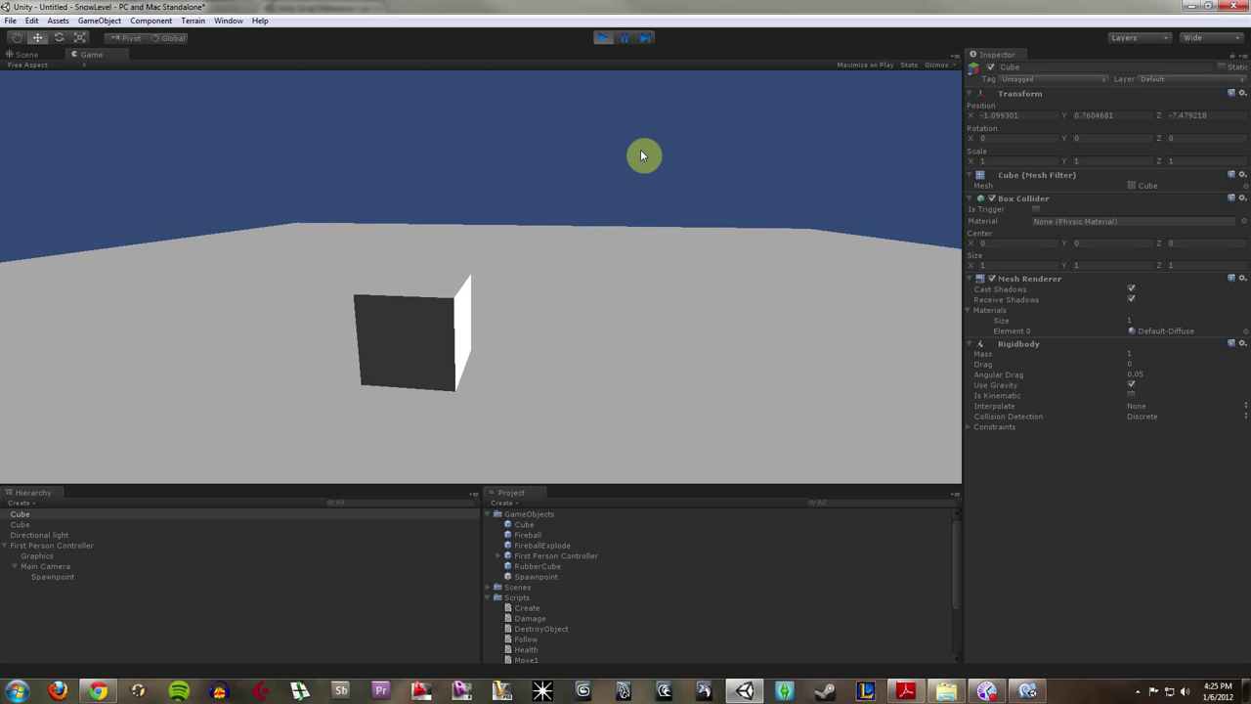
click(640, 153)
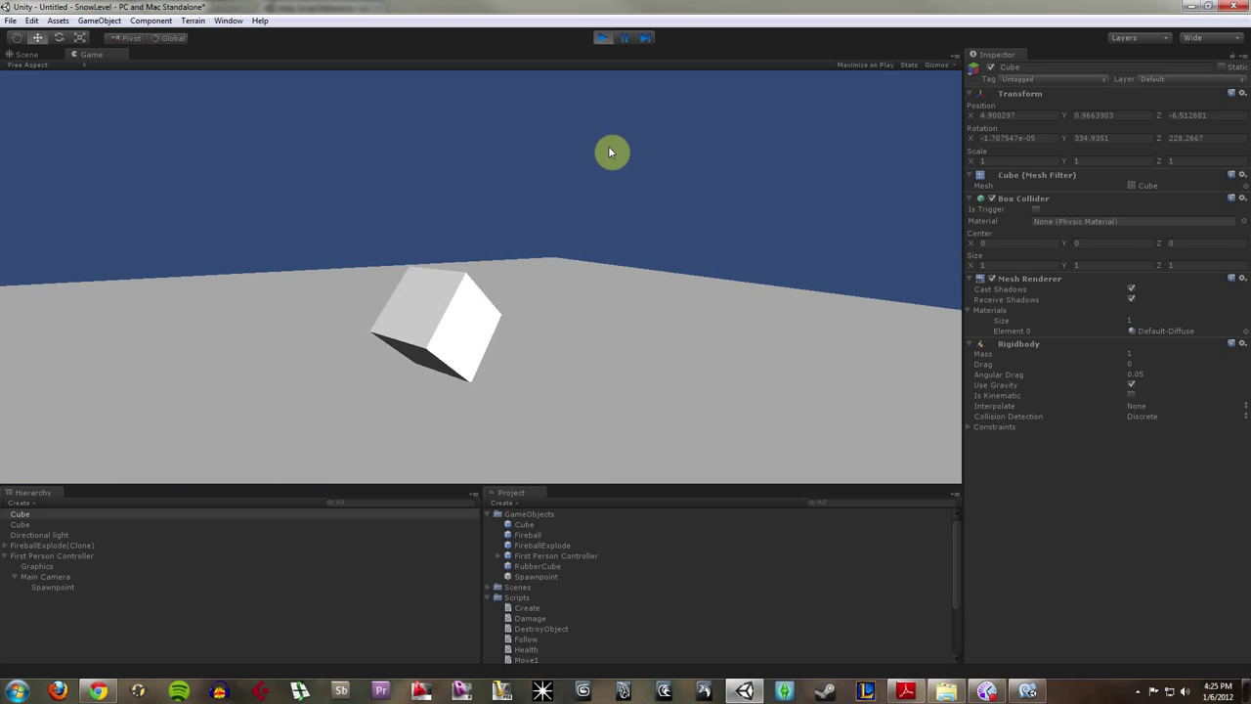
click(517, 147)
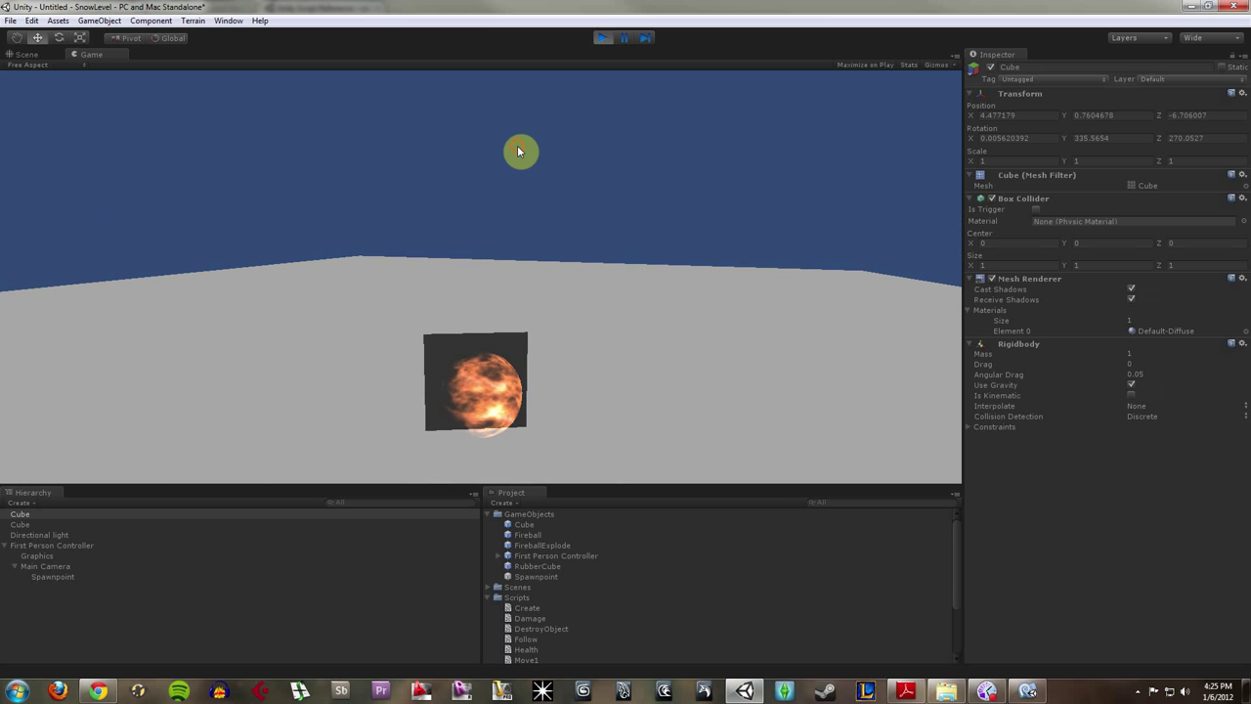
click(542, 140)
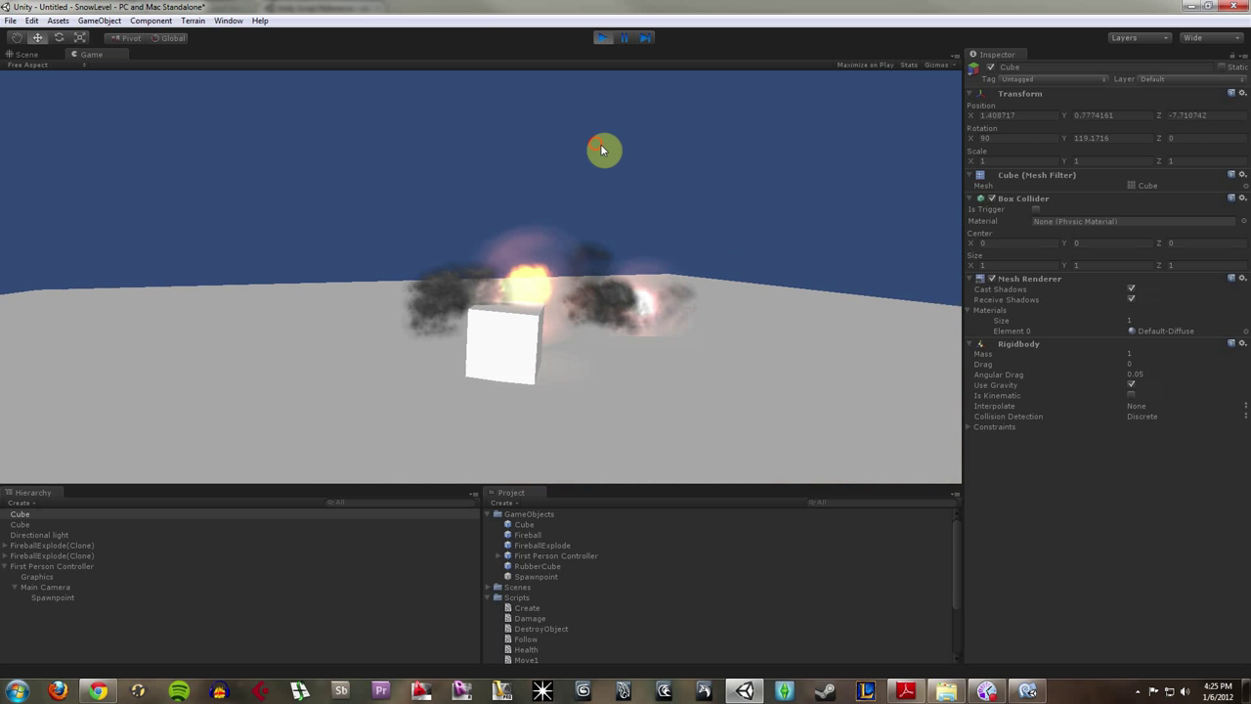
click(599, 146)
click(573, 142)
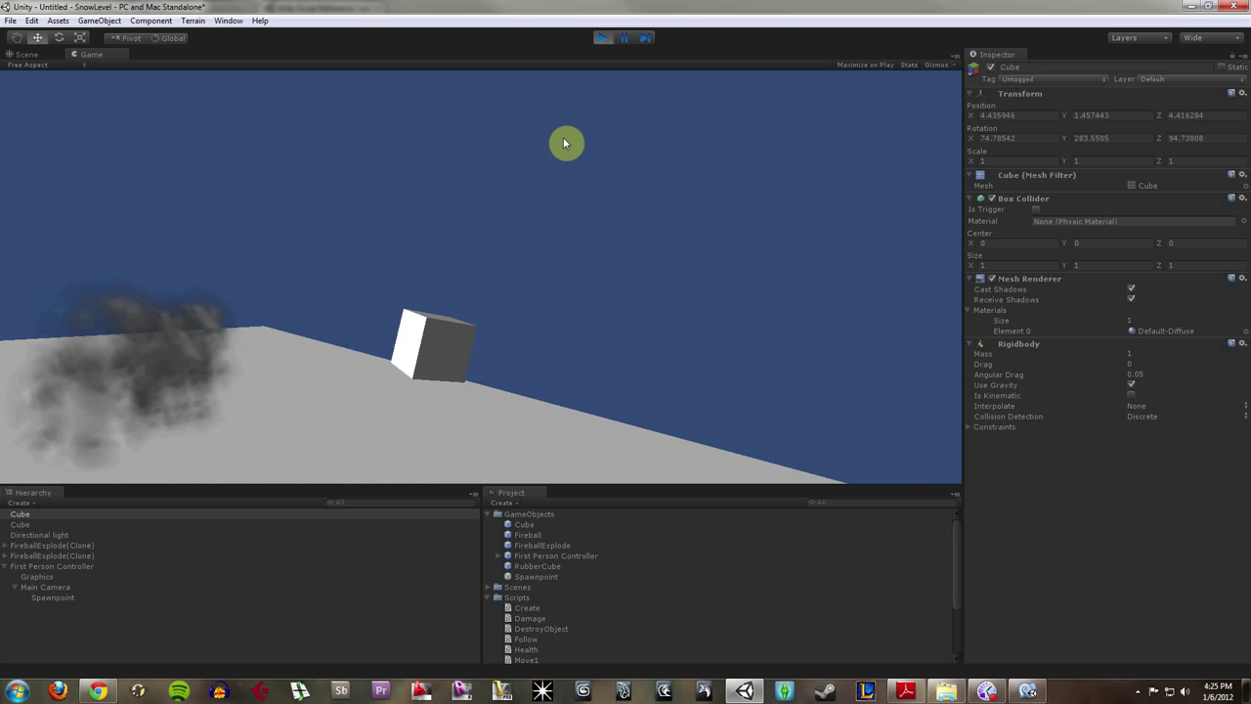
click(571, 186)
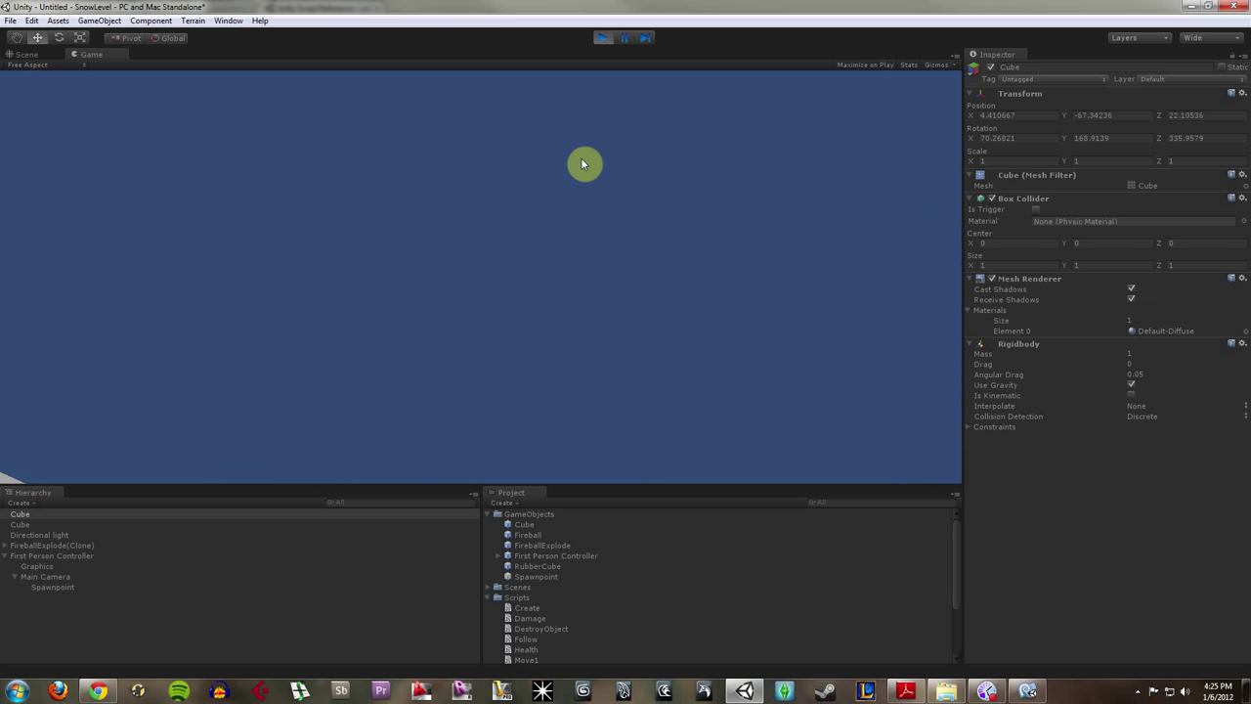
click(601, 39)
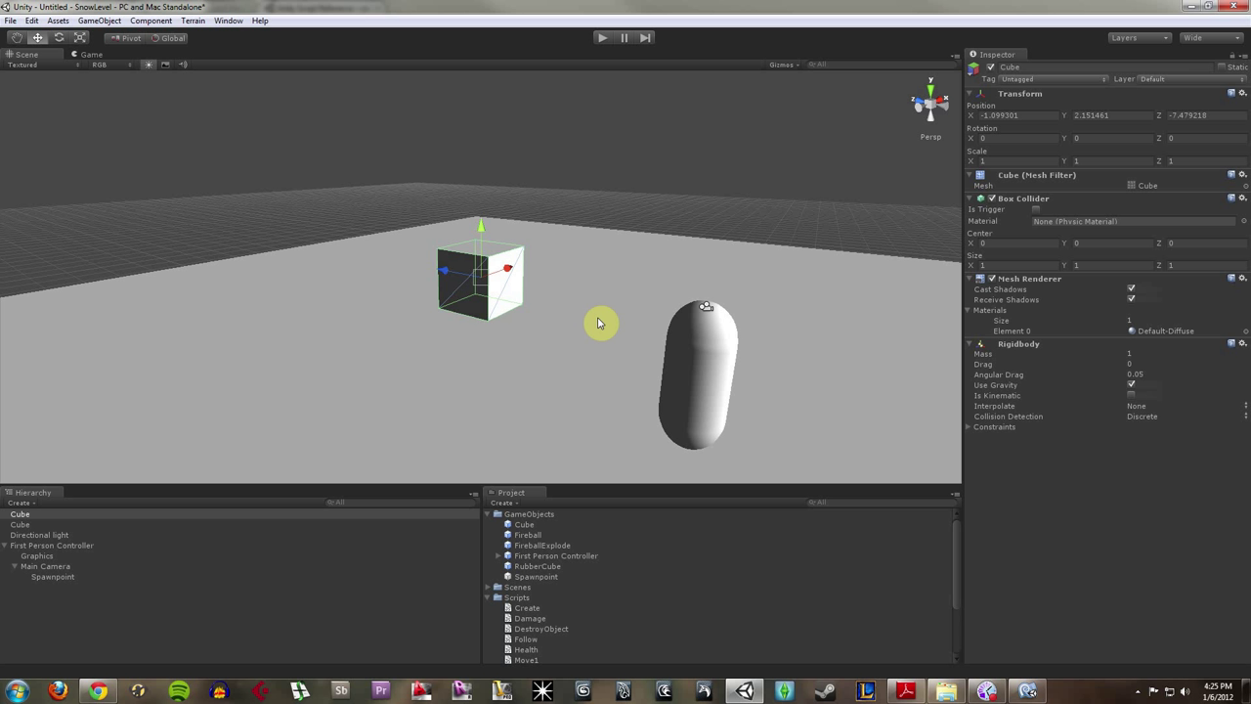
Step: Drag the Health script from the Scripts folder onto the cube, giving it Hp 50
click(489, 514)
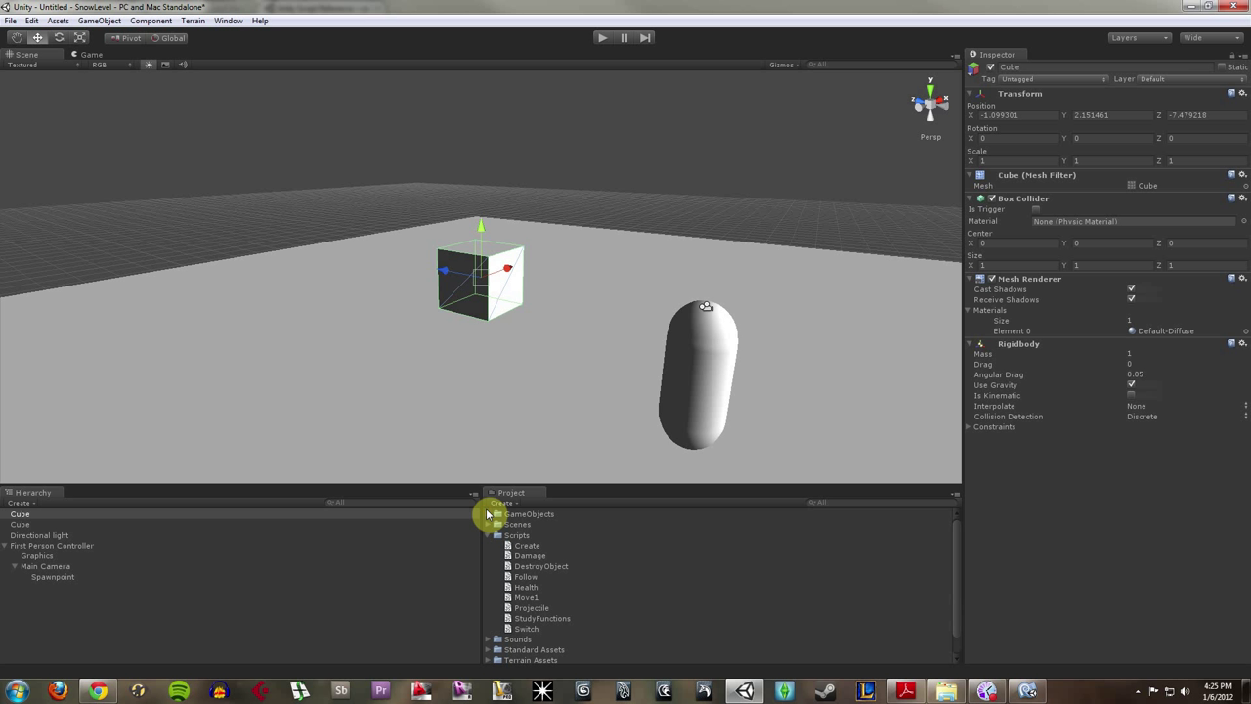
click(526, 587)
mouse_move(526, 591)
mouse_down()
mouse_move(1040, 499)
mouse_move(491, 294)
mouse_move(779, 427)
mouse_move(1063, 482)
mouse_up()
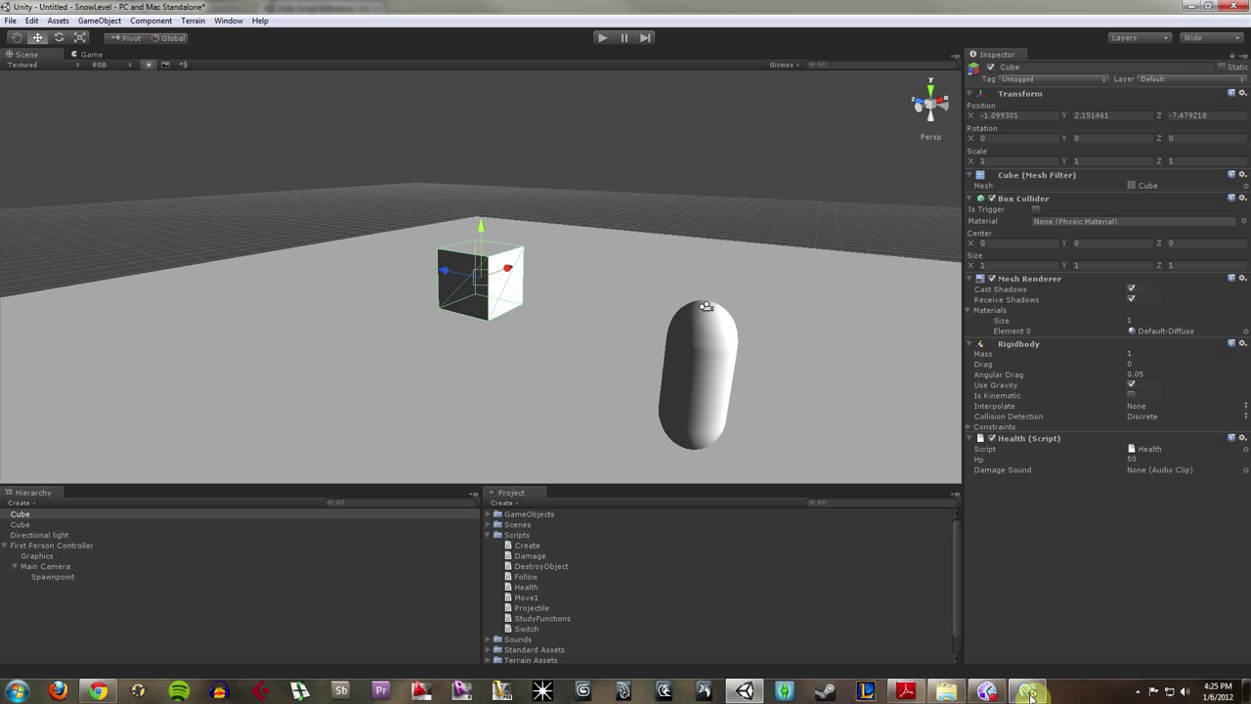
Step: Open Health.js and compare its hp variable with the cube's Hp of 50 in Unity
double_click(538, 587)
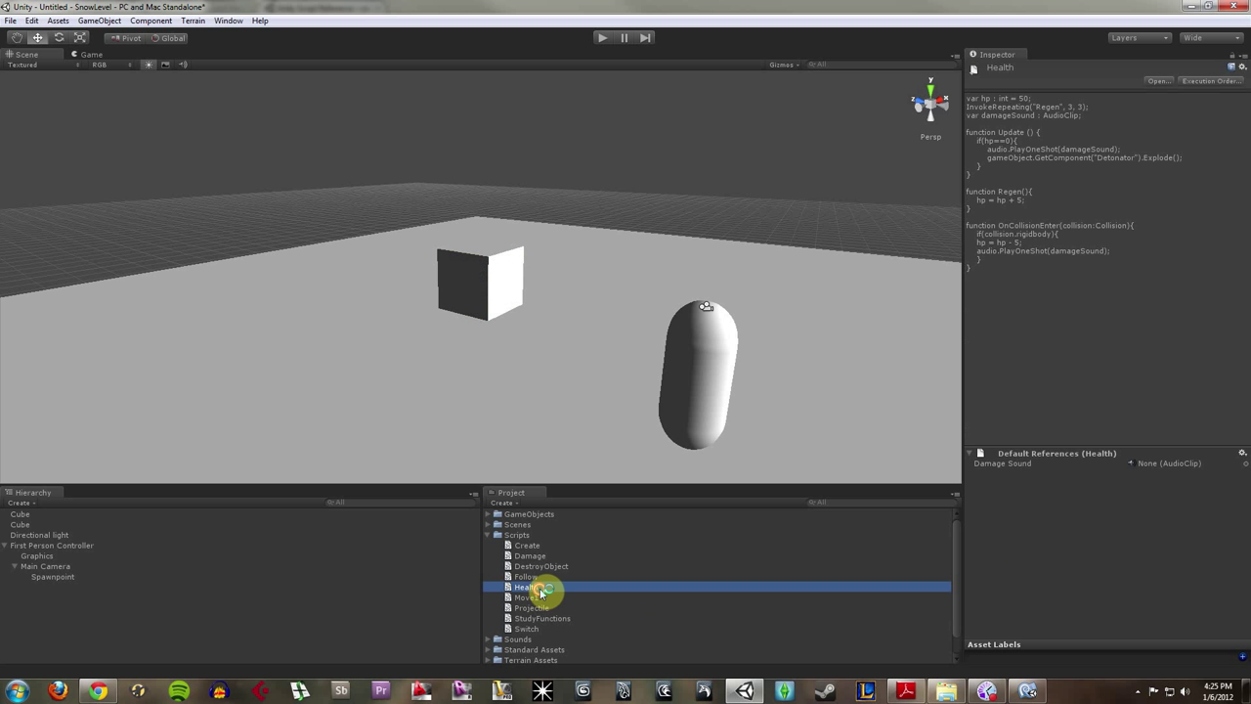
click(721, 251)
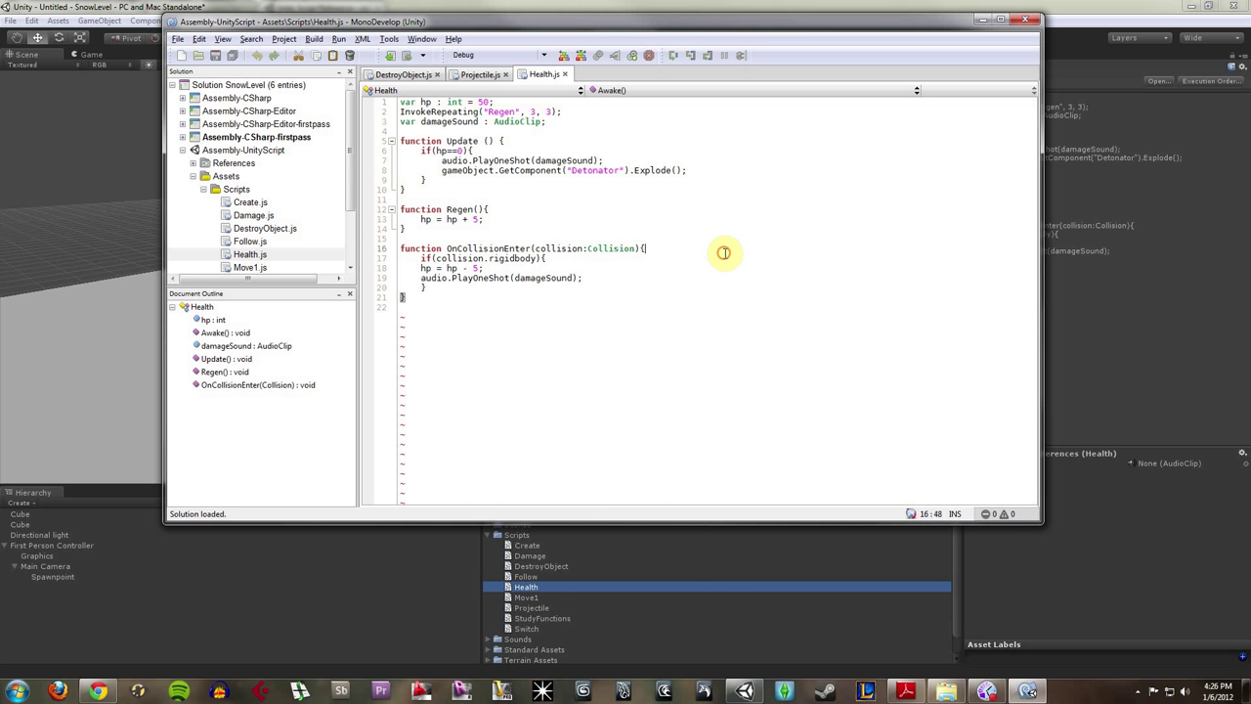
click(466, 114)
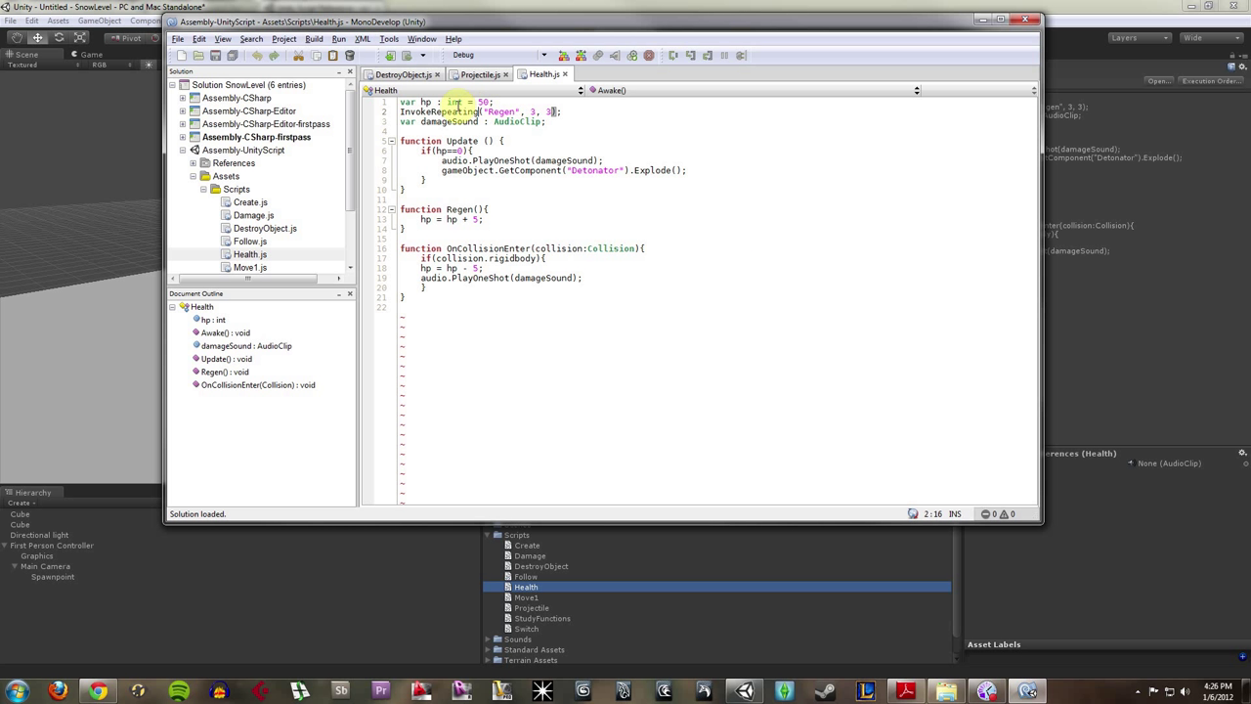
click(431, 101)
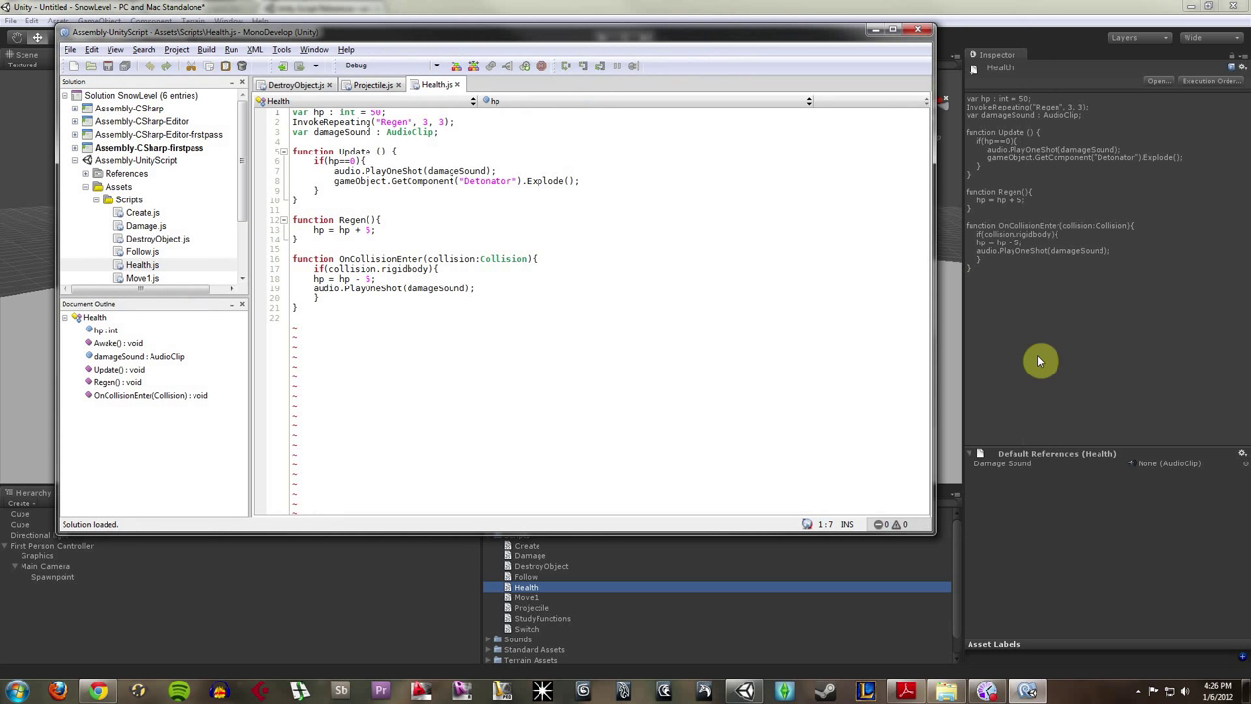
click(1052, 528)
click(481, 271)
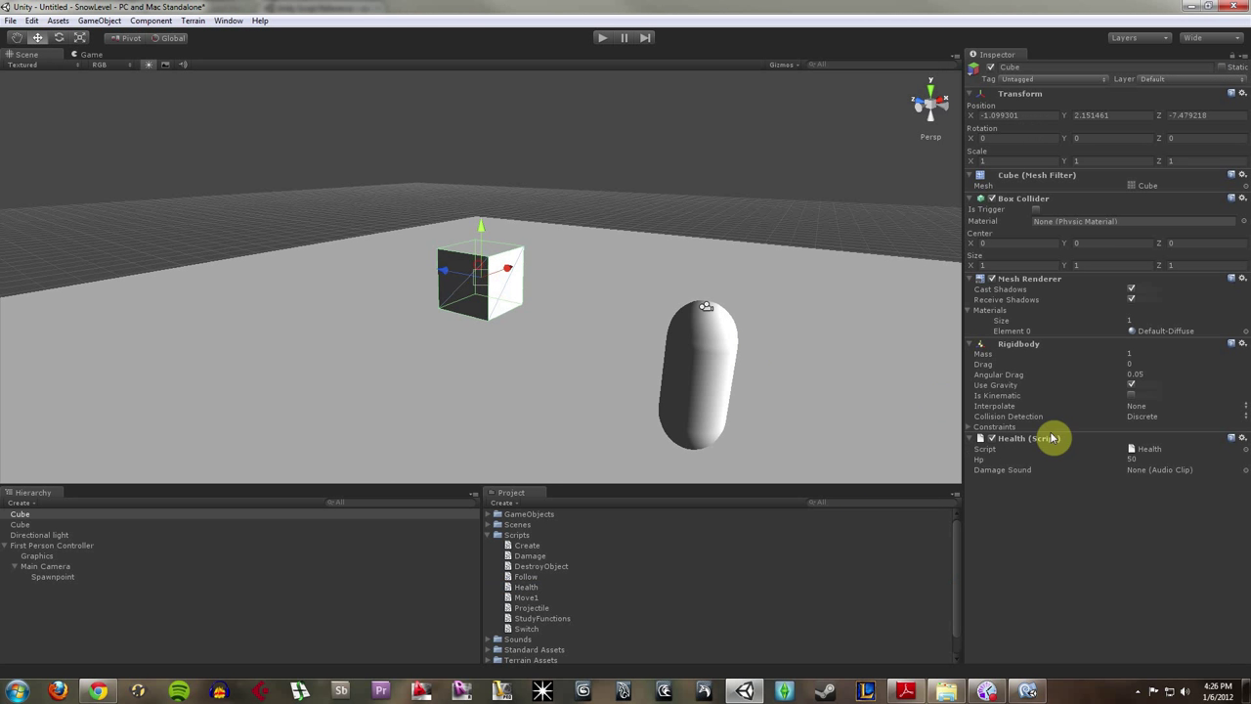
click(1146, 460)
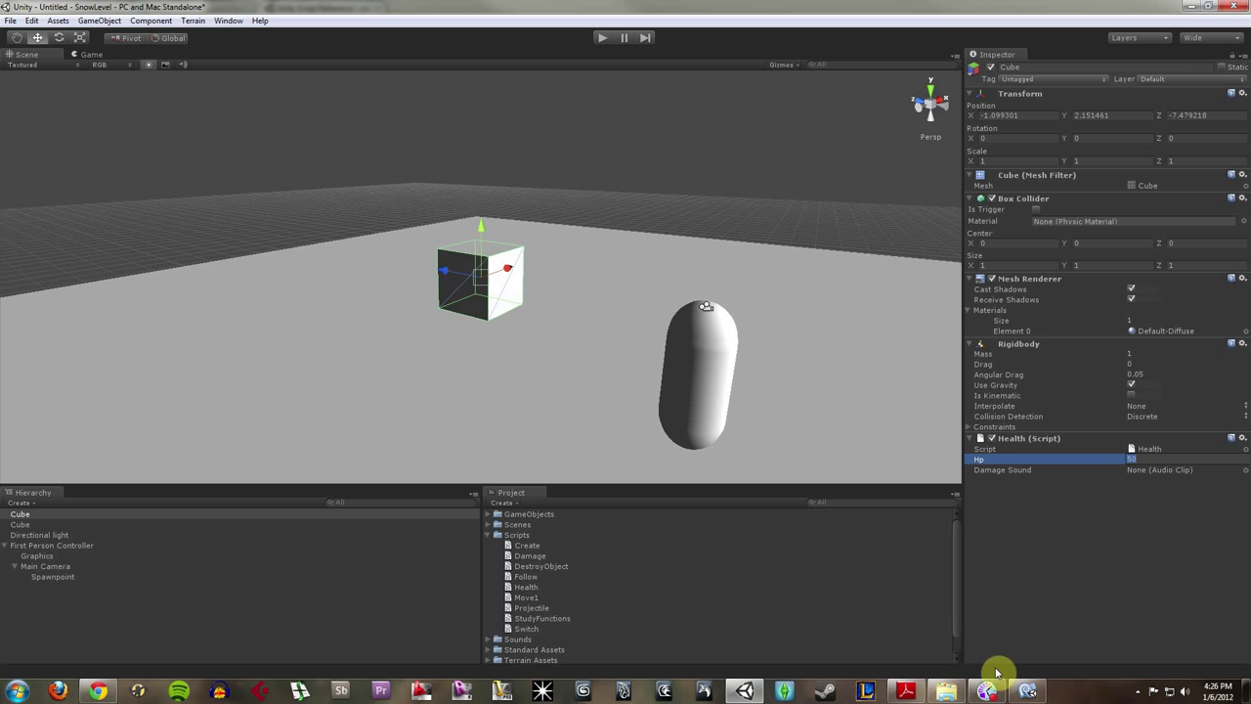
click(1028, 691)
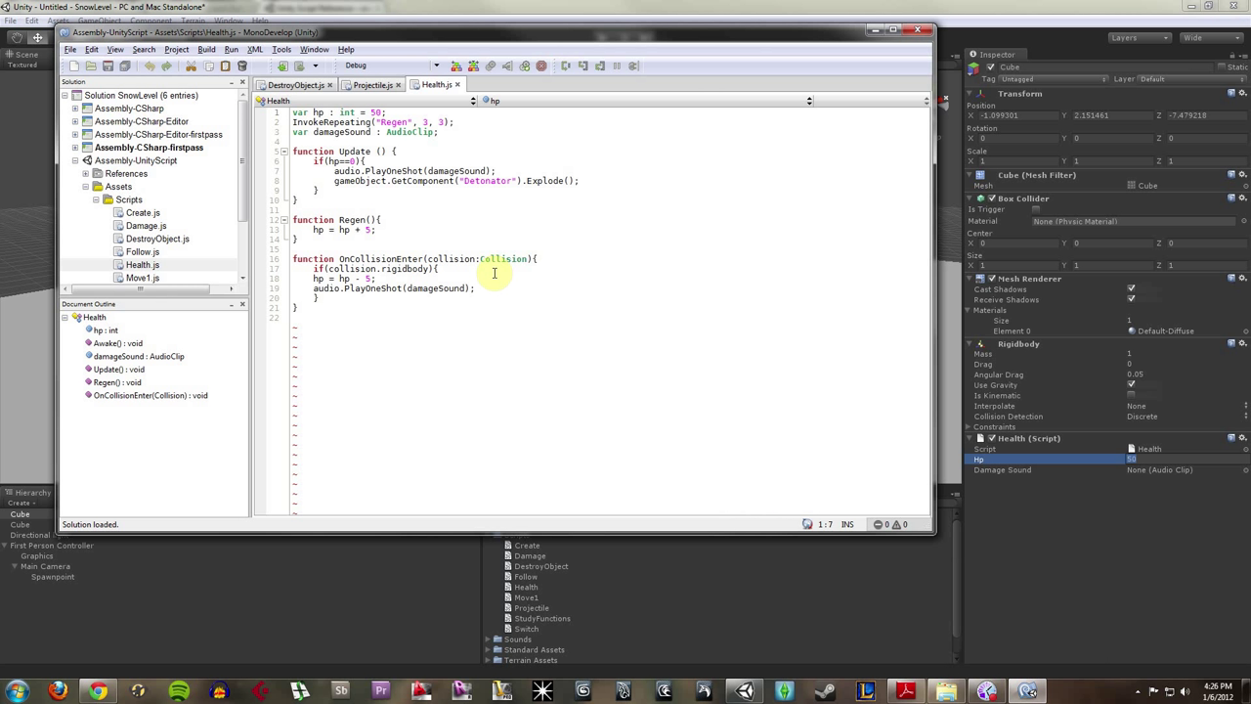
Step: Walk through the InvokeRepeating call, its repeat interval and the Regen function
click(354, 122)
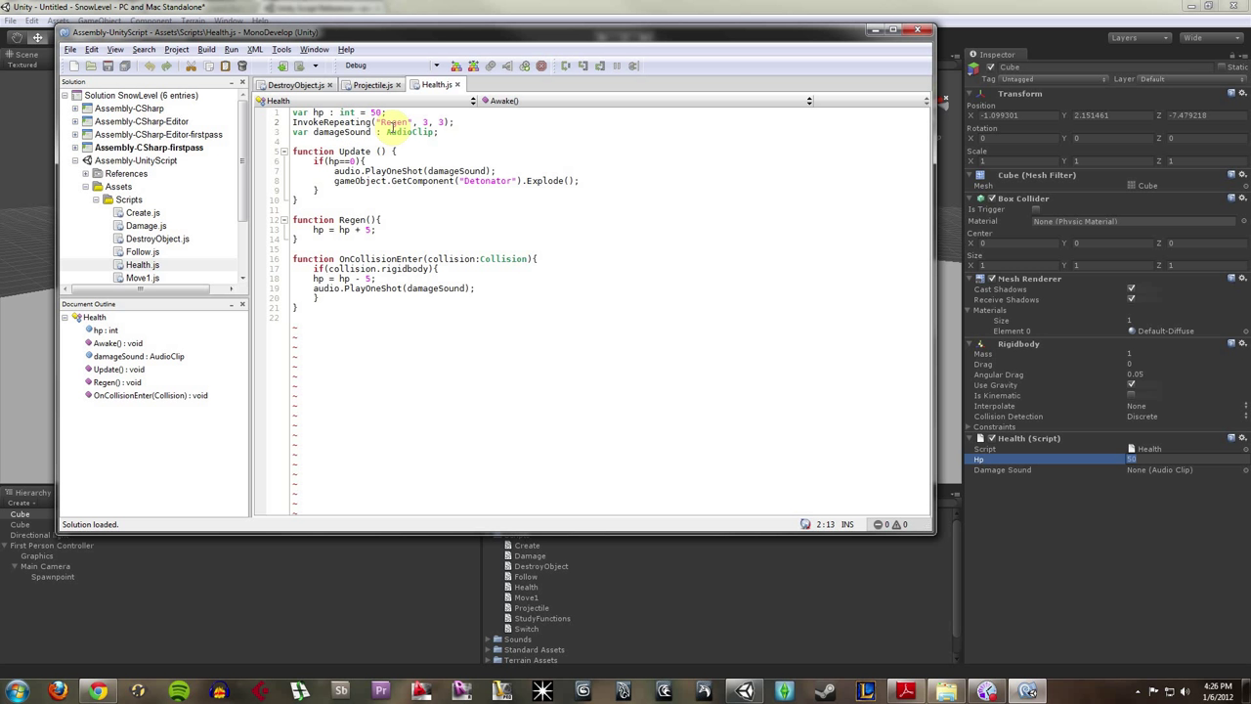
drag(371, 122, 281, 125)
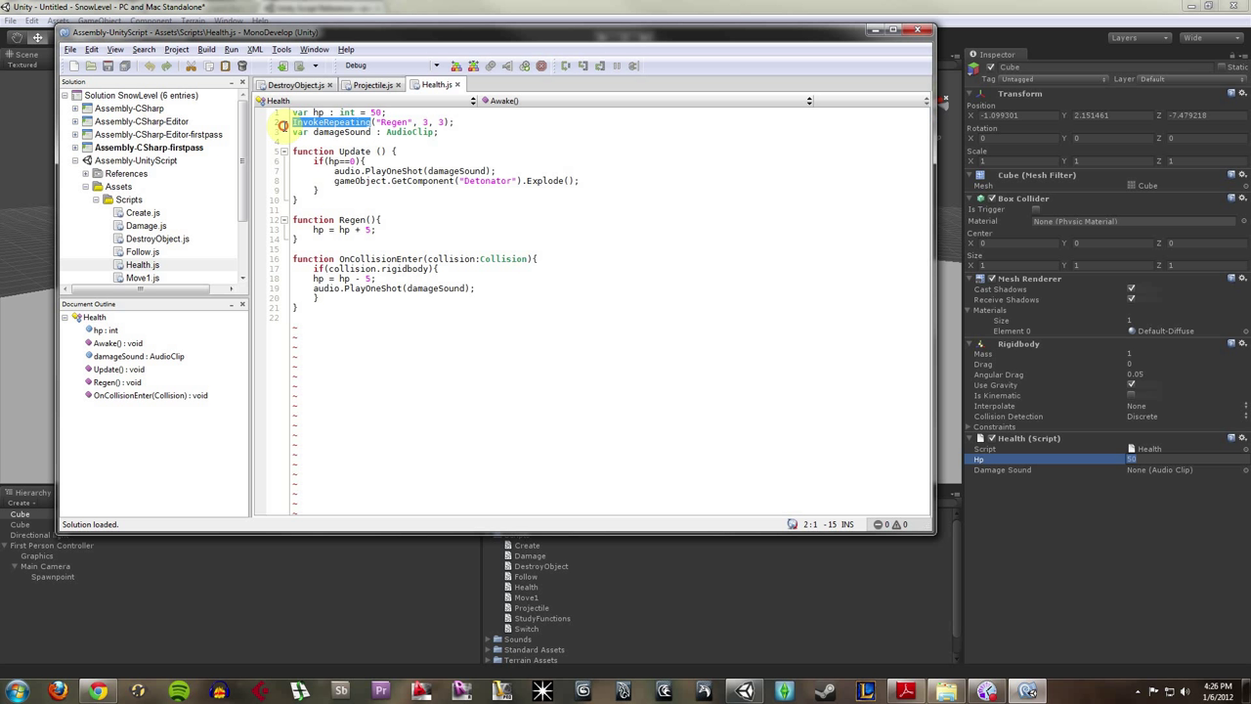
click(435, 122)
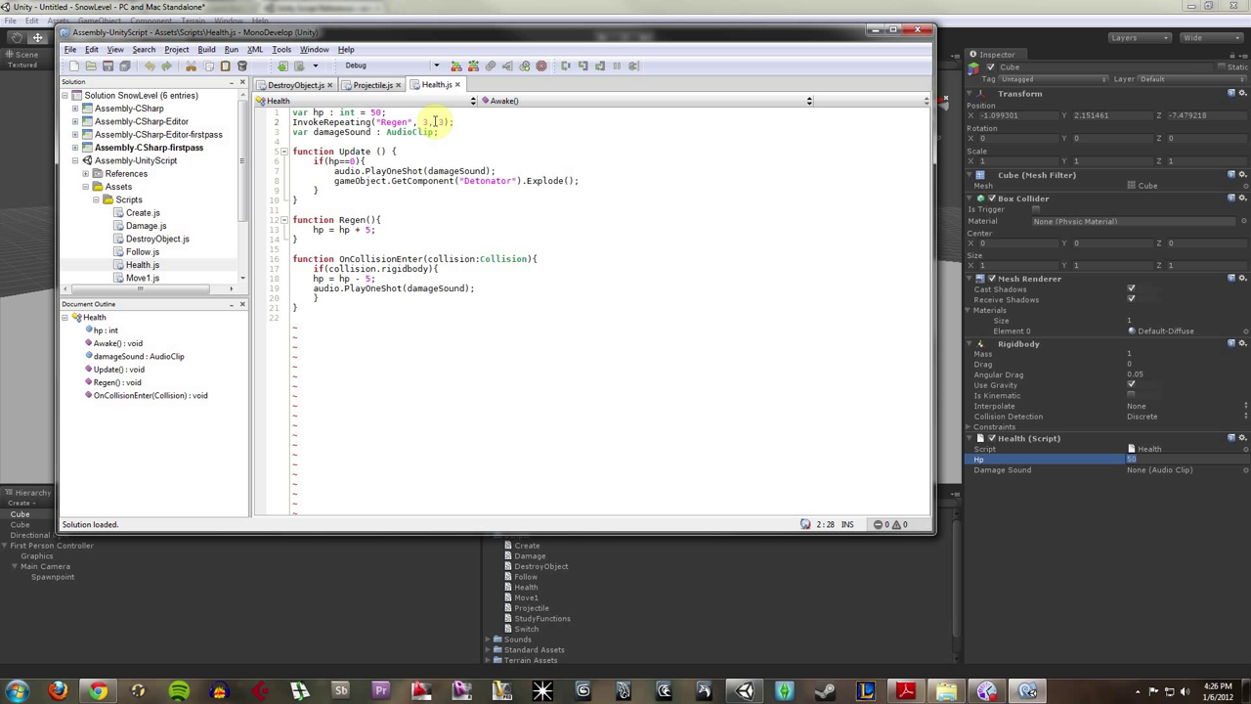
mouse_move(381, 219)
mouse_down()
mouse_move(315, 229)
mouse_move(381, 229)
mouse_up()
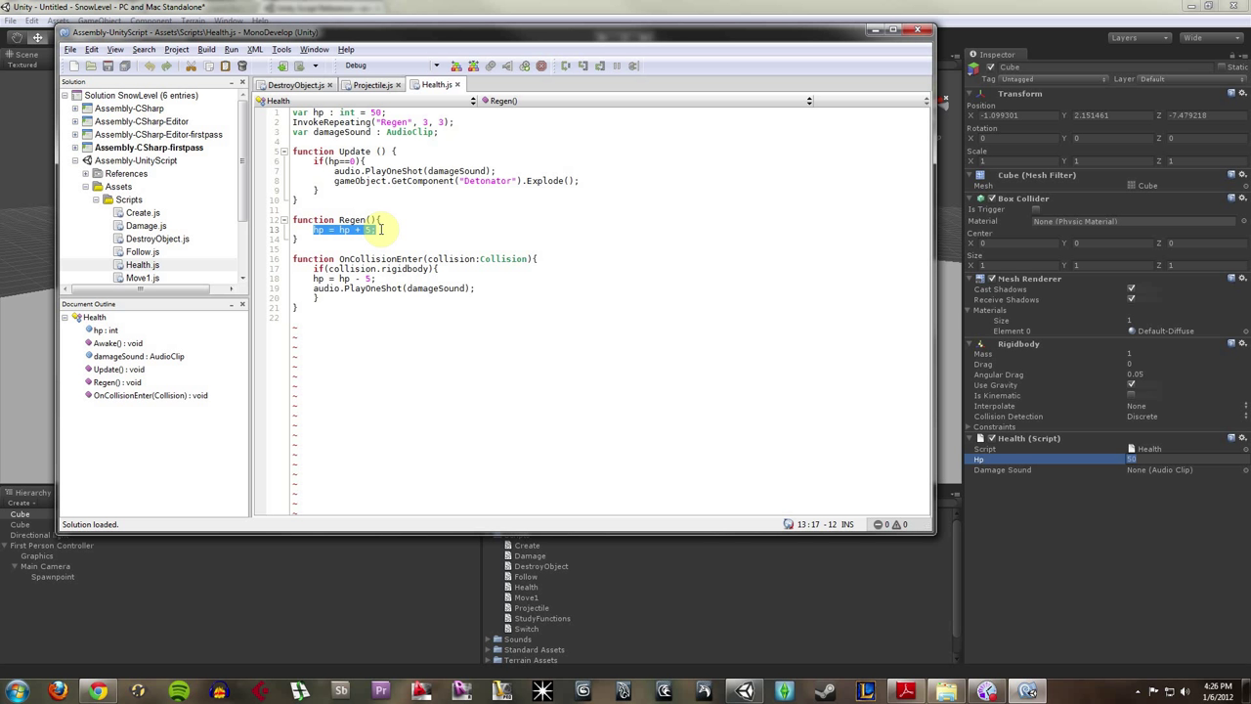
Step: Check the damage variable in Projectile.js, then return to Health.js
click(311, 85)
click(369, 85)
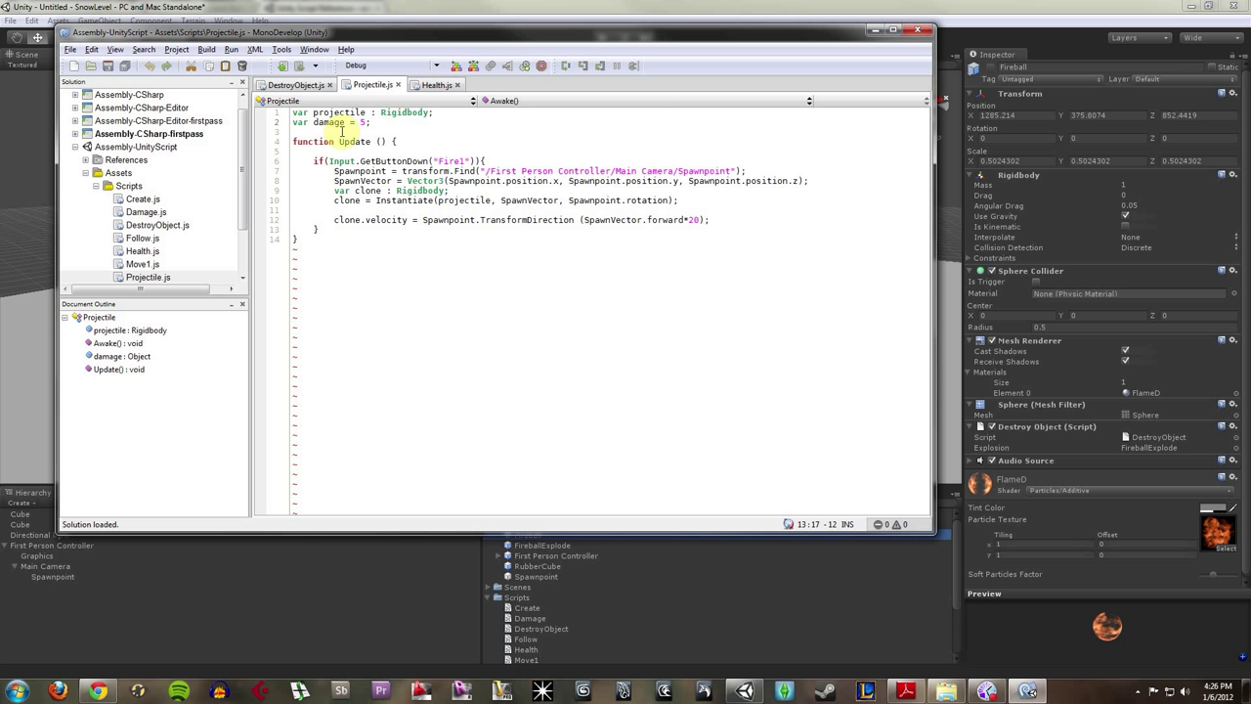
drag(369, 122, 310, 122)
click(436, 86)
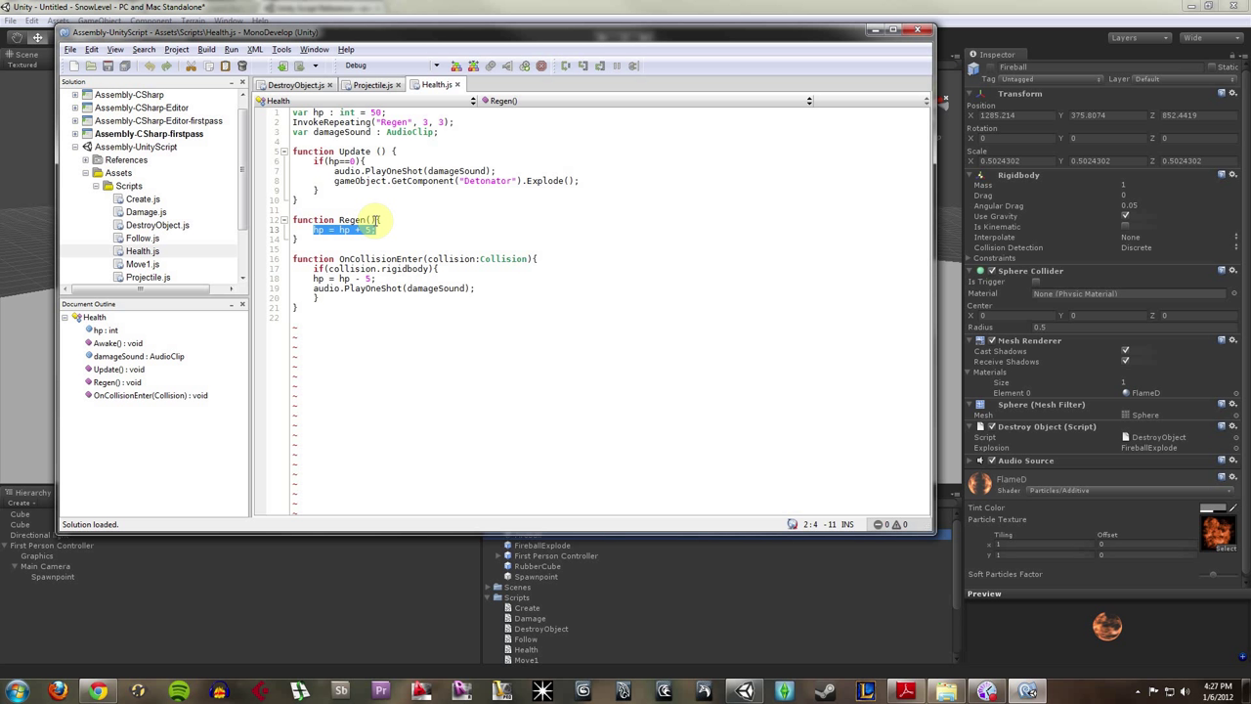
Step: Review OnCollisionEnter: the rigidbody check, the 5 hp subtraction and the damageSound playback
click(378, 279)
drag(340, 261, 420, 262)
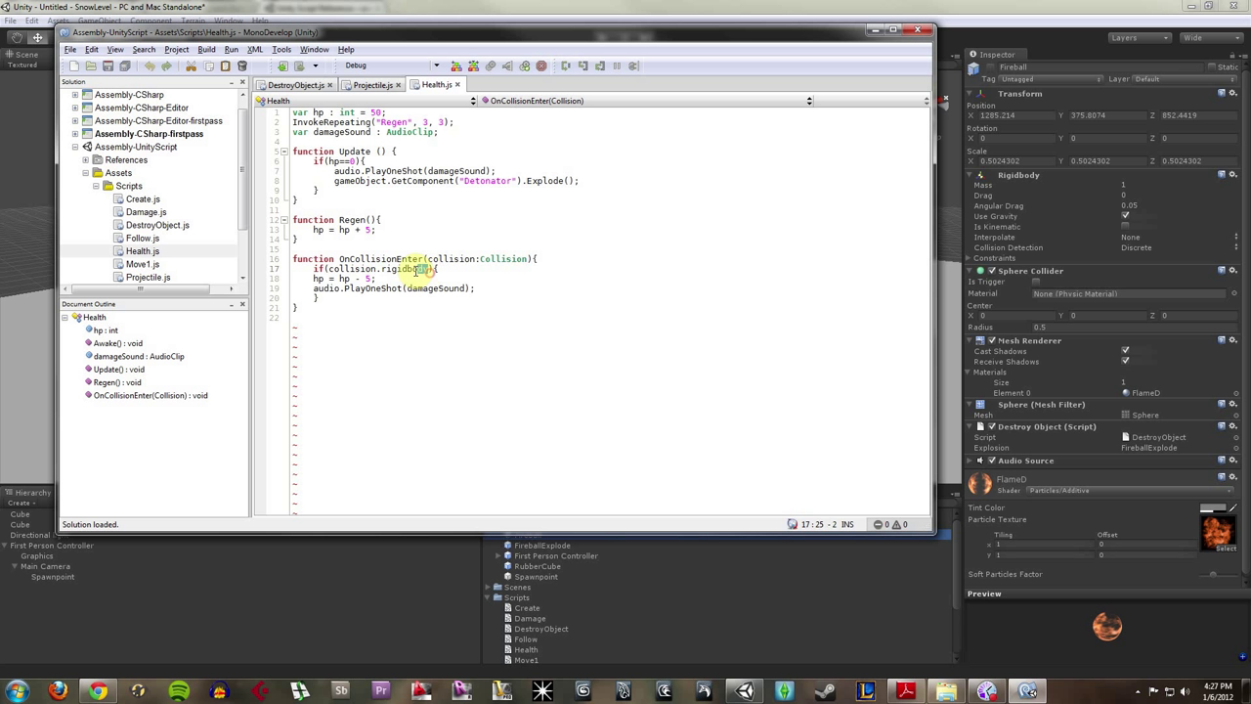
drag(414, 272, 329, 271)
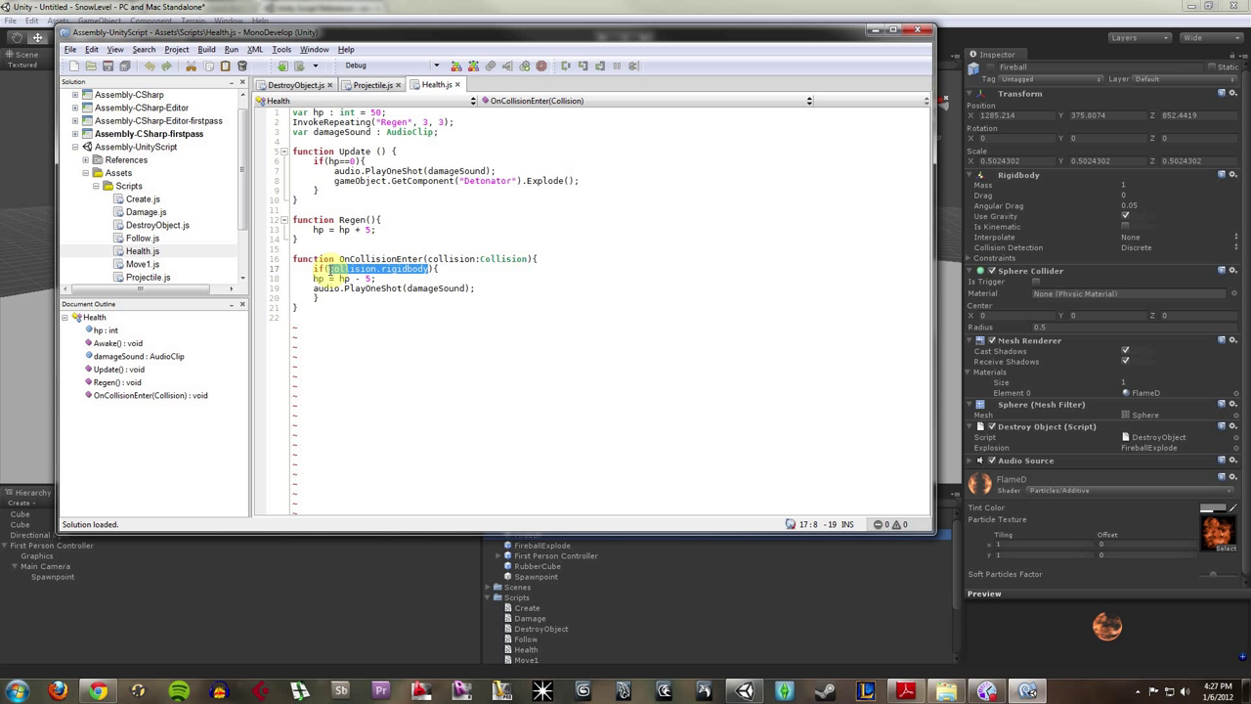
drag(373, 279, 353, 281)
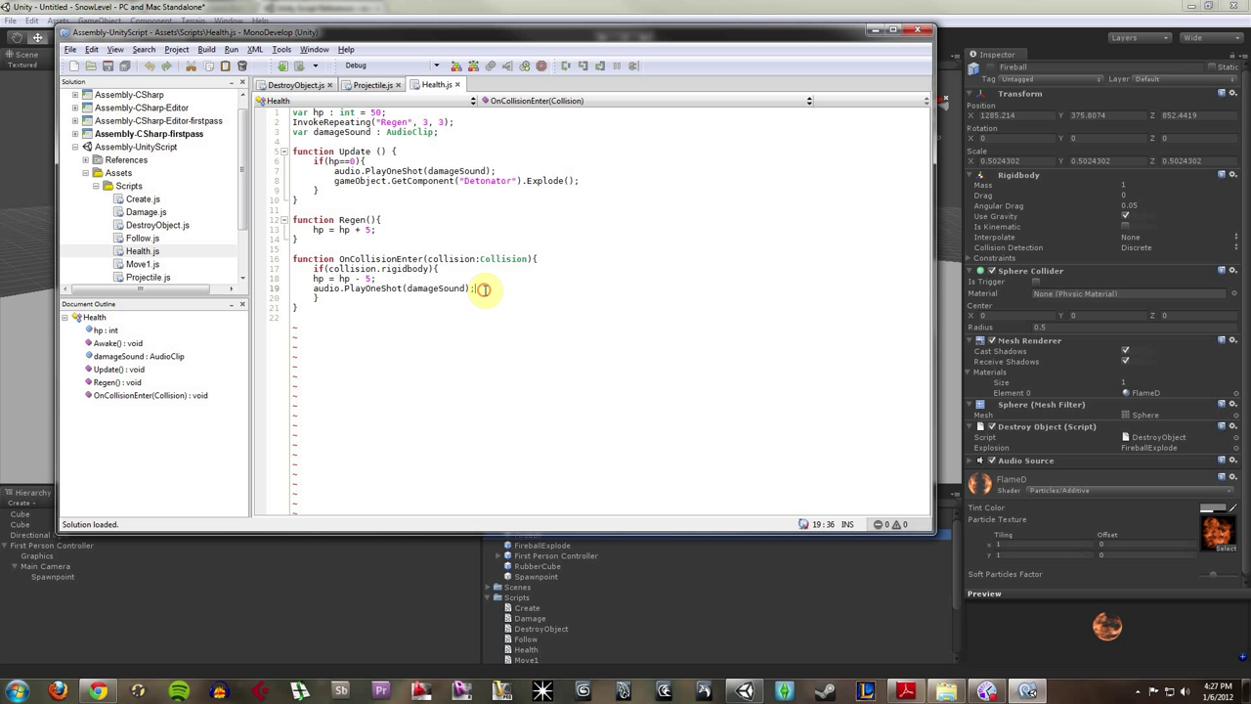
drag(475, 288, 310, 290)
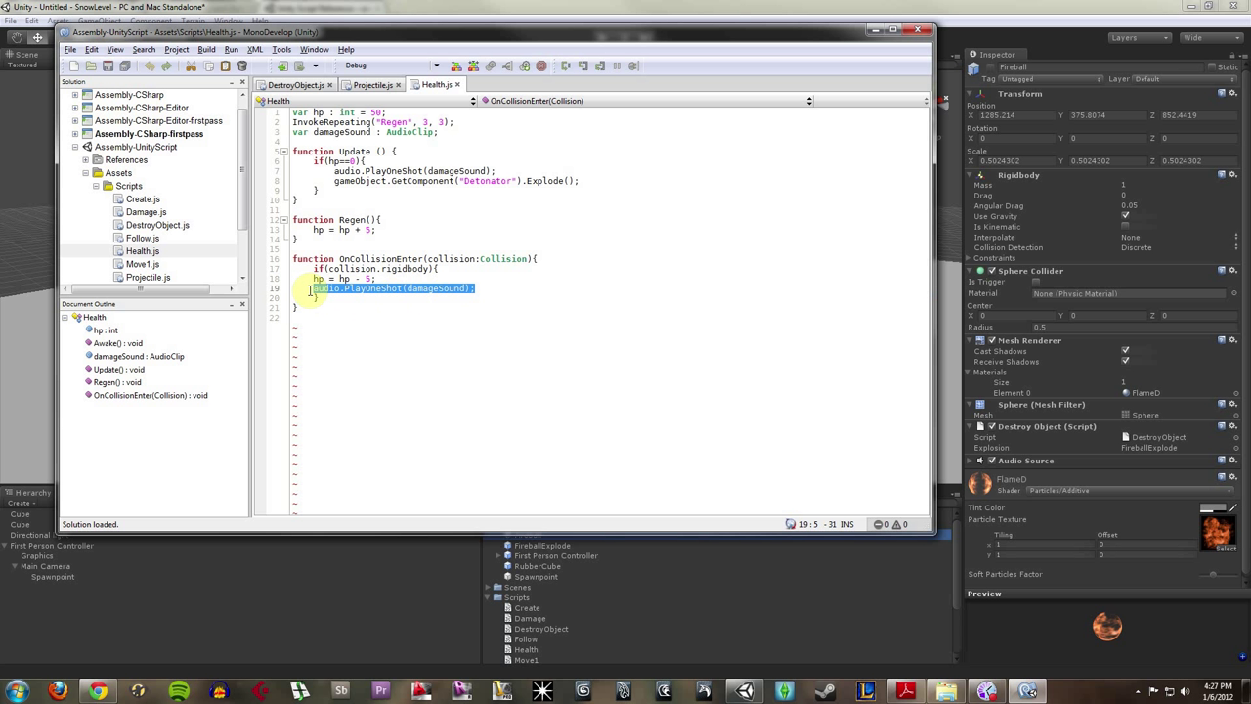
click(511, 289)
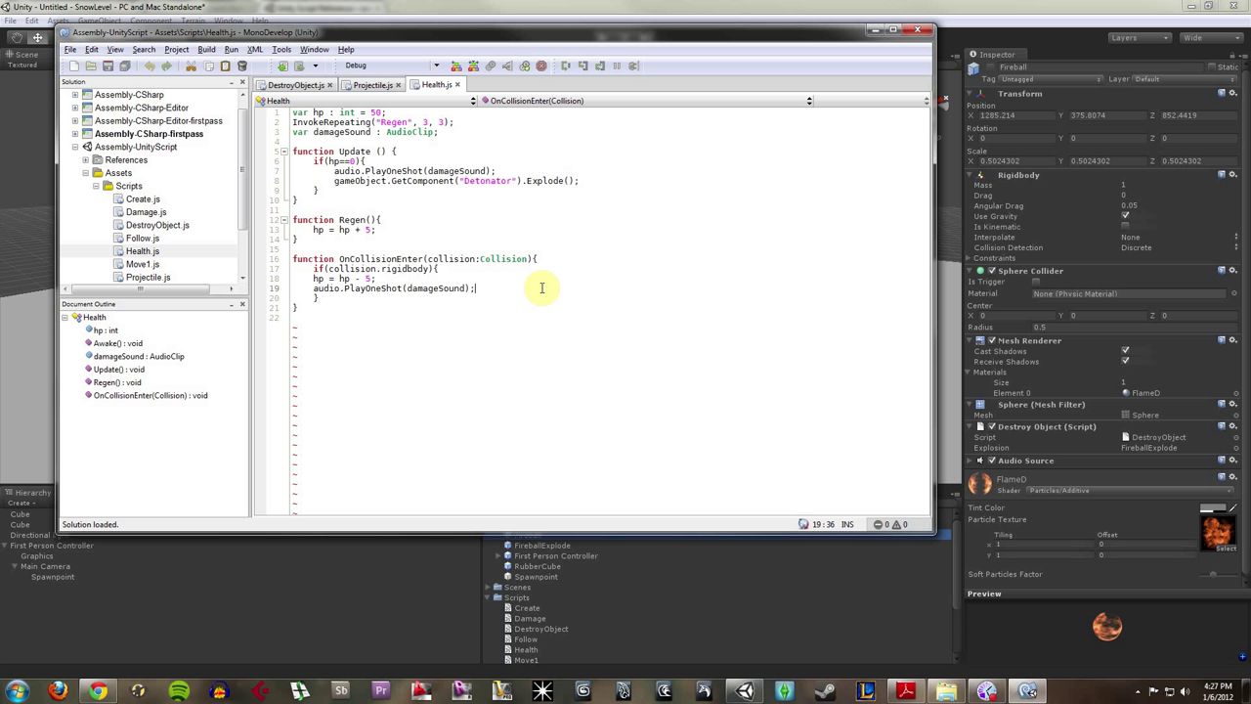
drag(297, 132, 468, 128)
Step: Back in Unity, assign the 39016 wildweasel clip from Sounds as the cube's Damage Sound
click(873, 30)
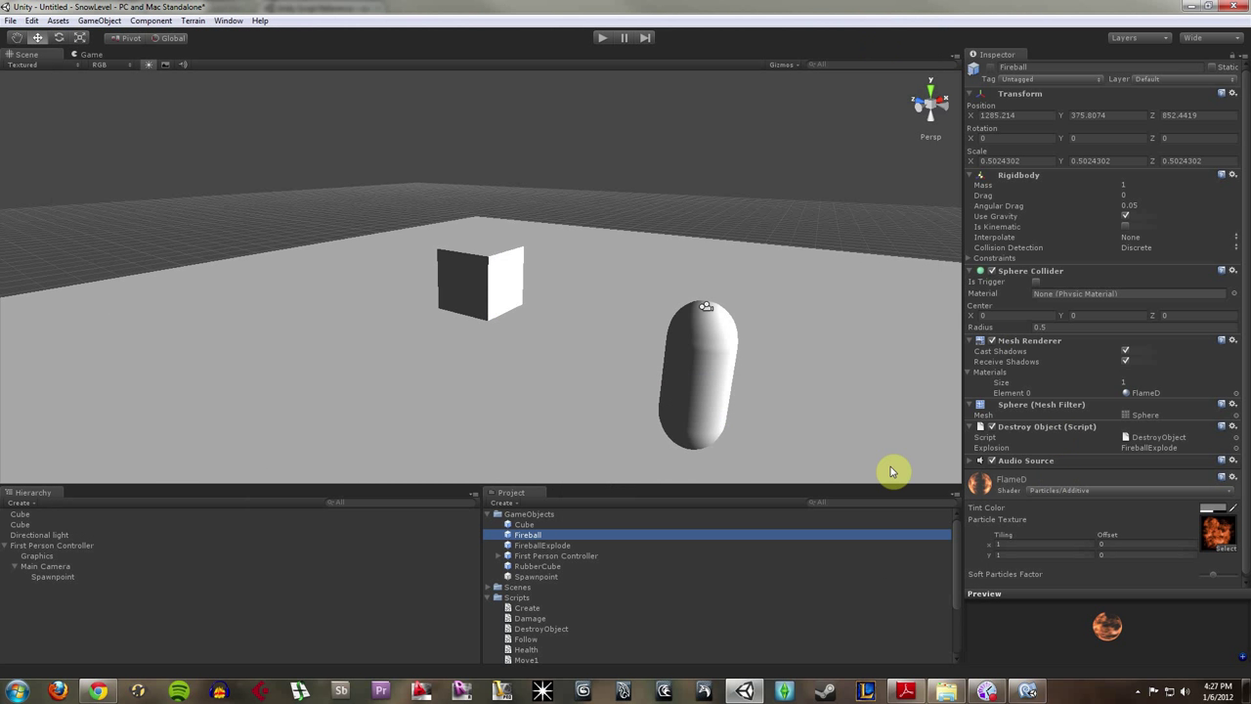
click(466, 285)
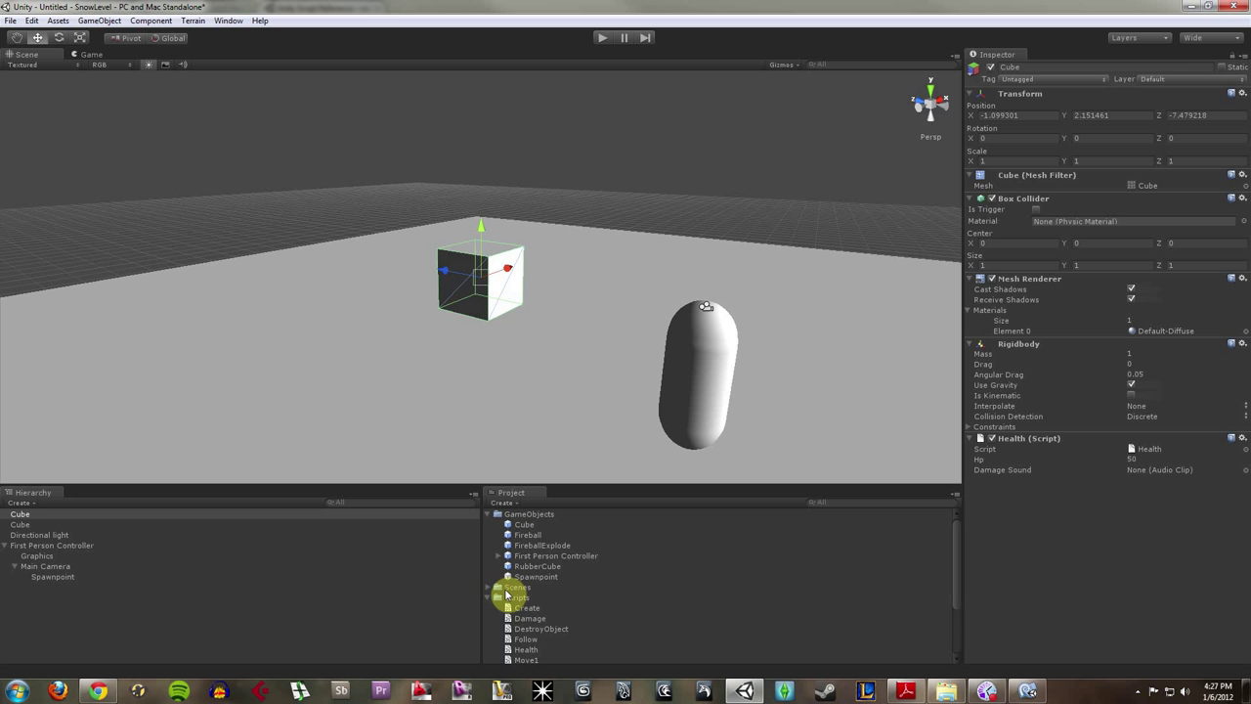
scroll(537, 594, down, 3)
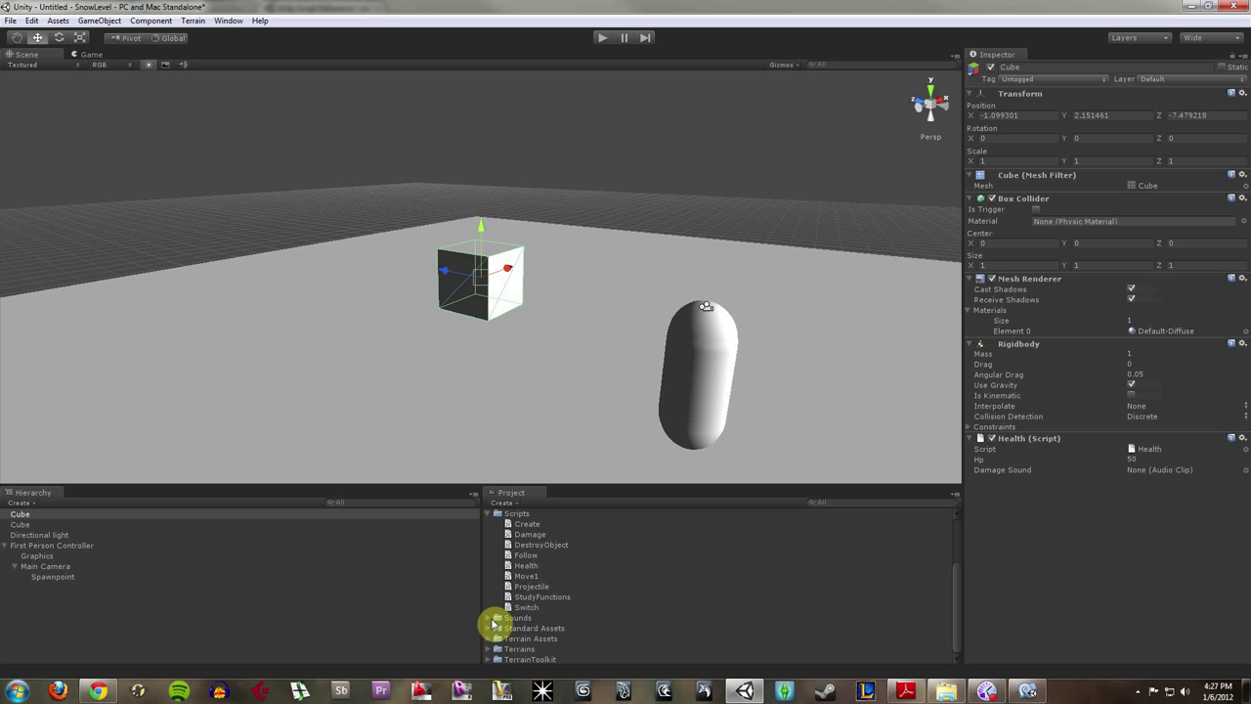
click(493, 620)
scroll(603, 625, down, 1)
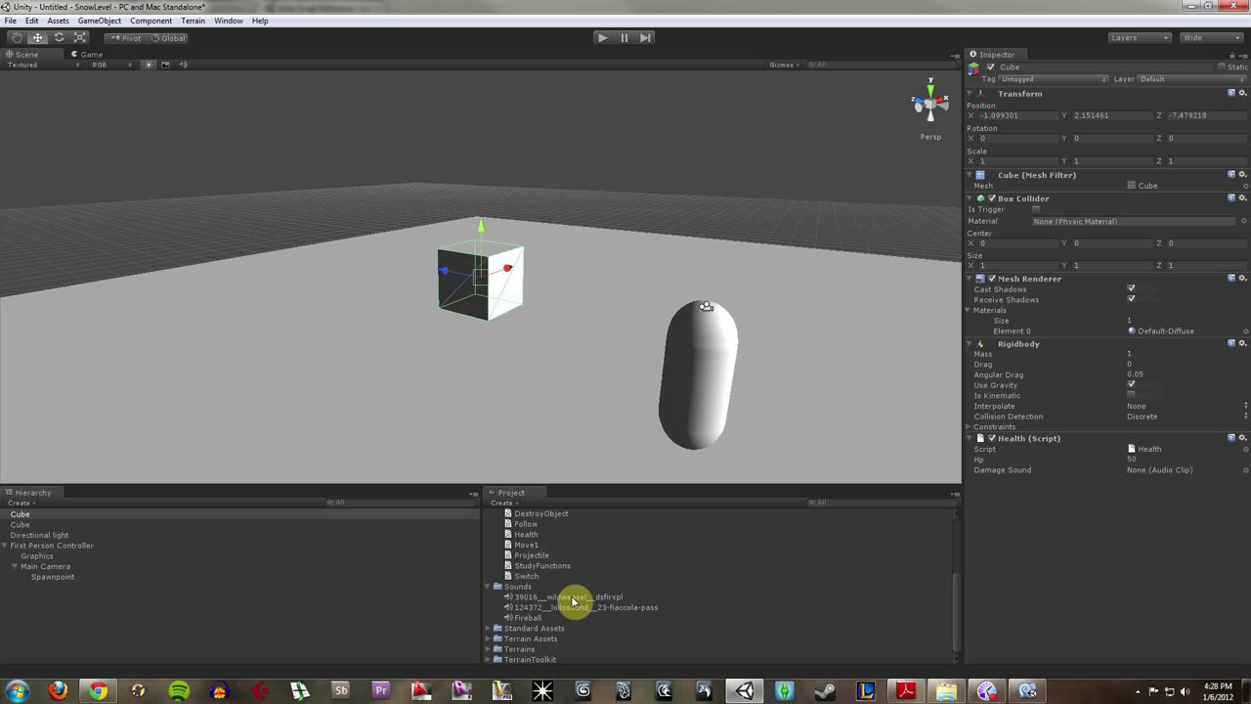
drag(574, 601, 1149, 492)
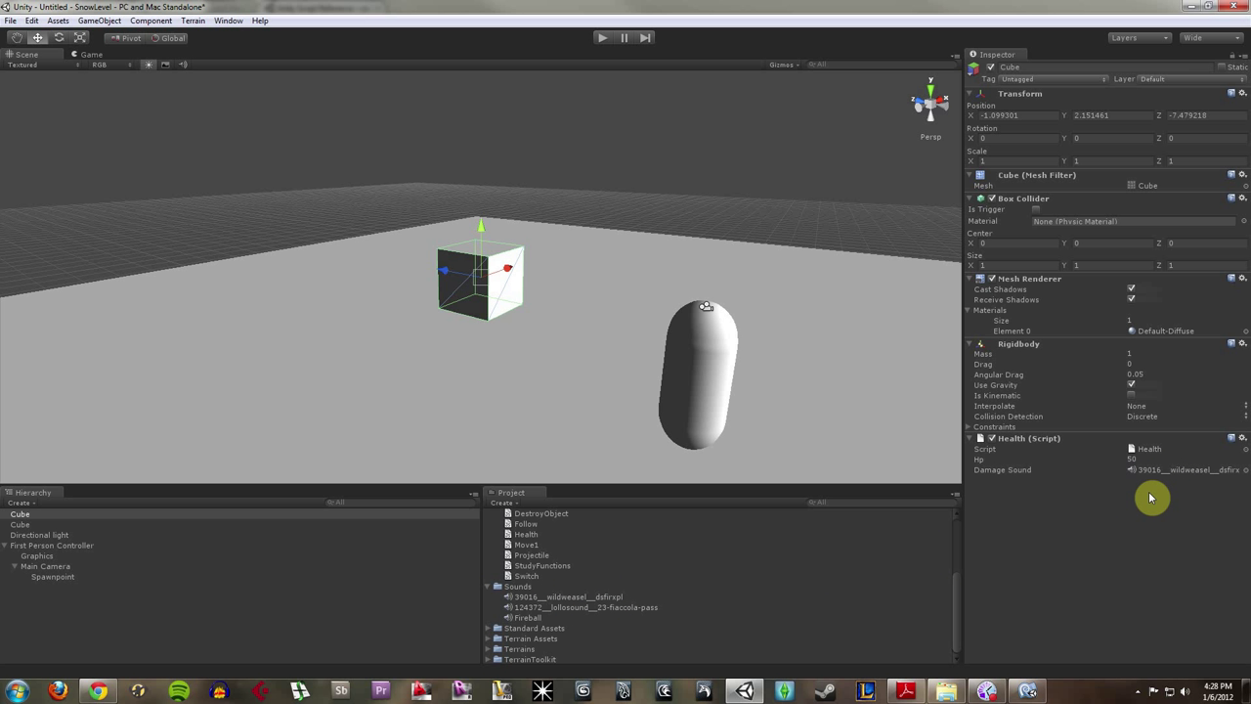
Step: Add an Audio Source to the cube with Play On Awake turned off, then enter Play mode
click(603, 39)
click(151, 21)
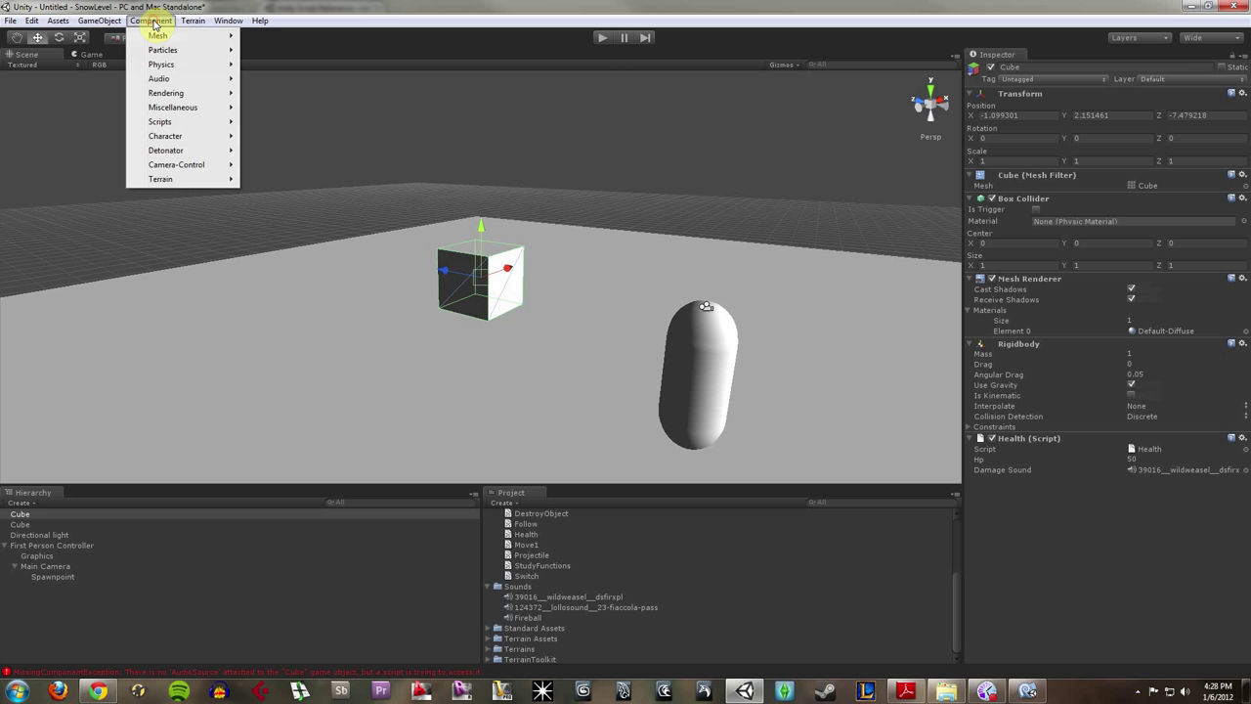
click(182, 80)
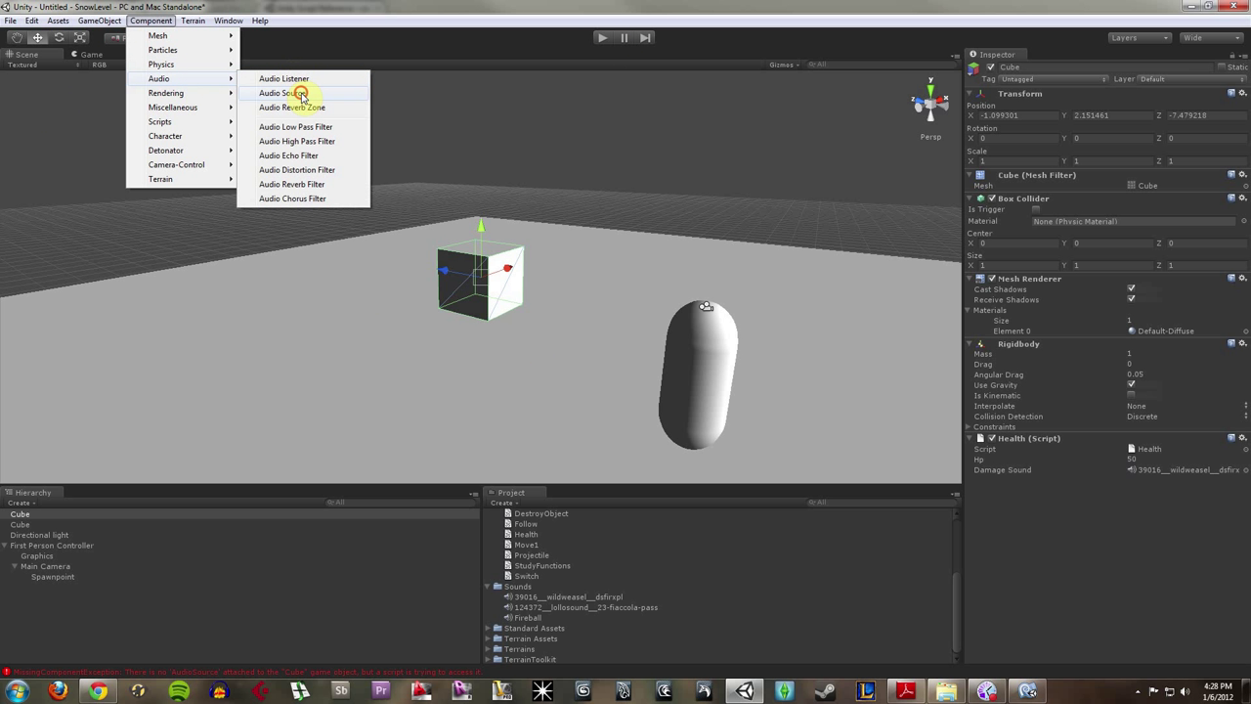
click(302, 94)
click(975, 483)
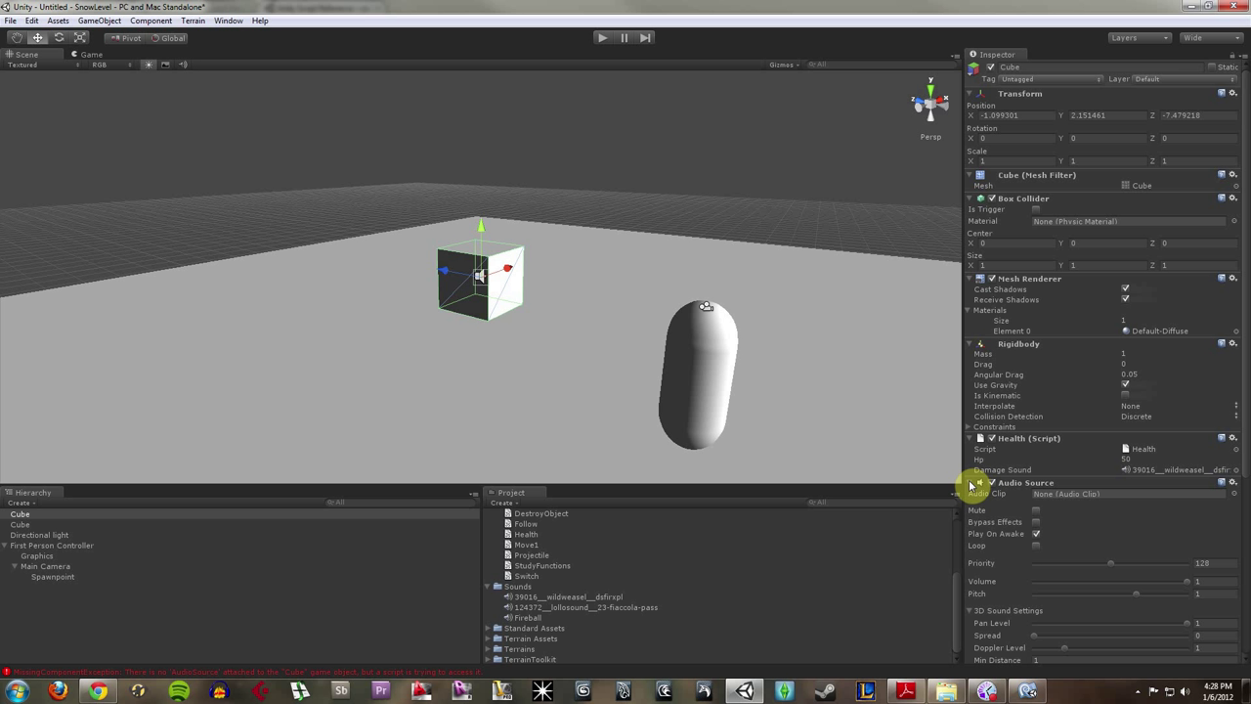
click(1036, 534)
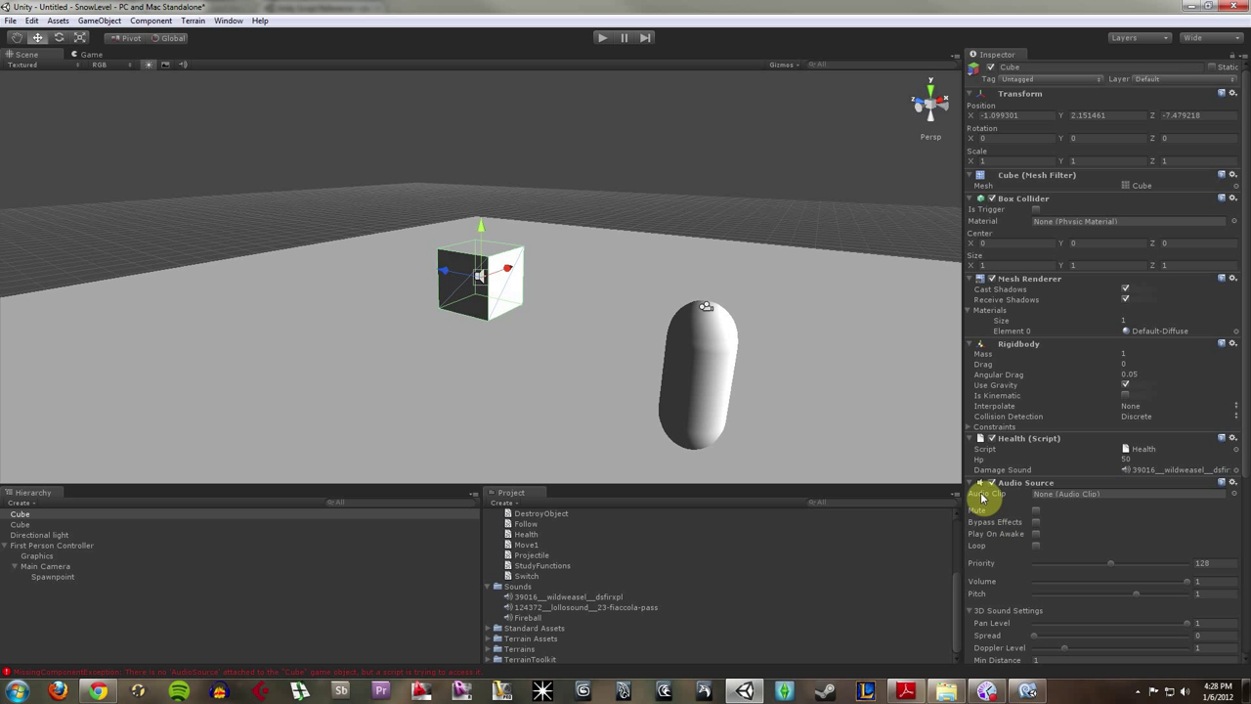
click(973, 484)
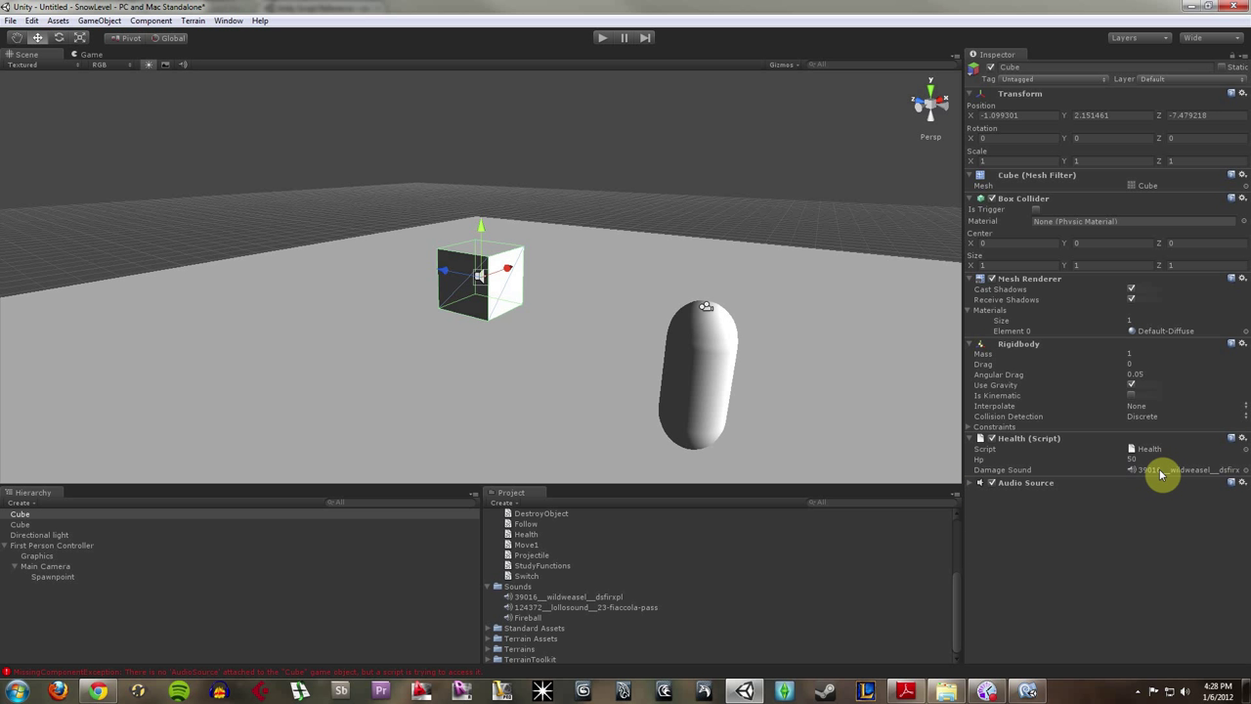
click(603, 38)
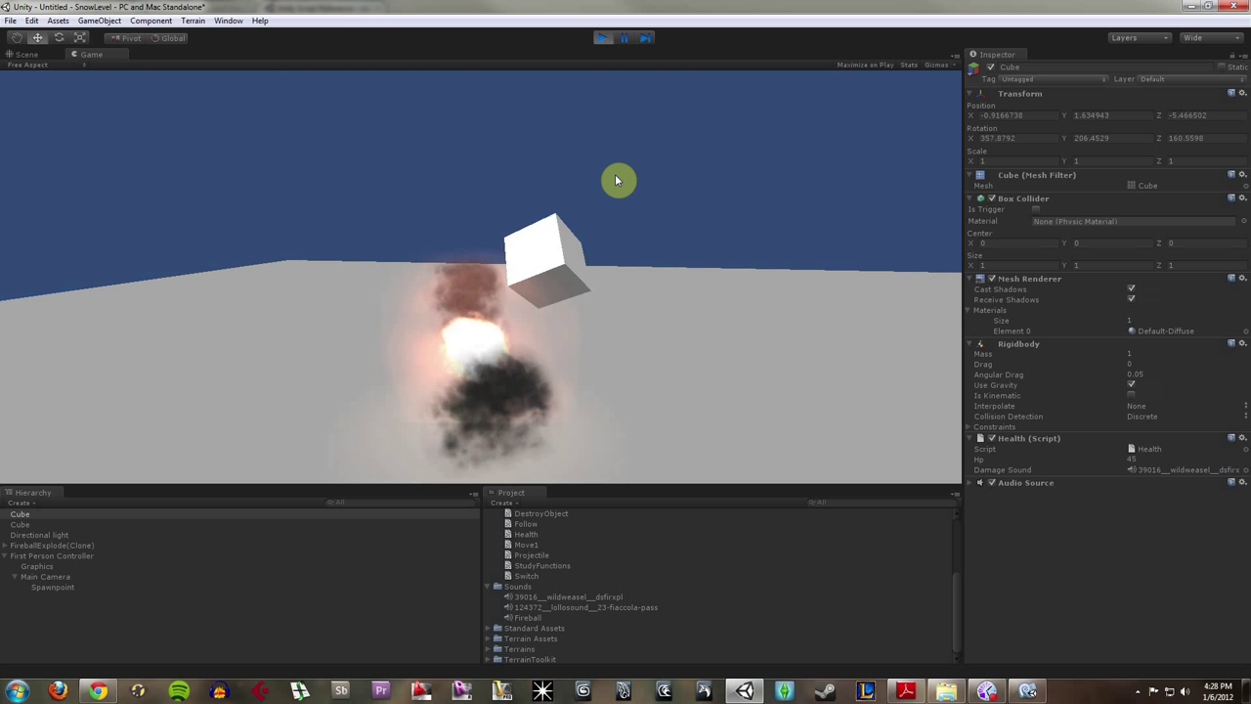
Step: Fire ten fireballs at the cube, watching its Hp drop to 35, then stop Play mode
click(645, 179)
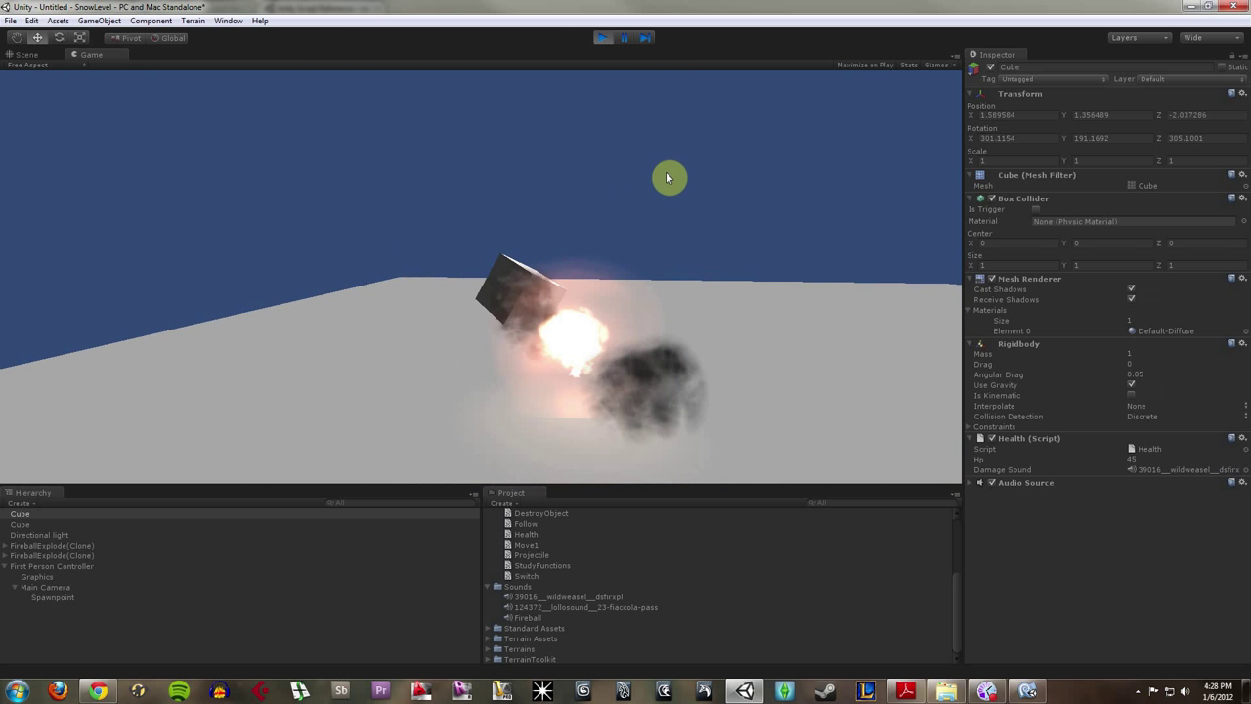
click(685, 174)
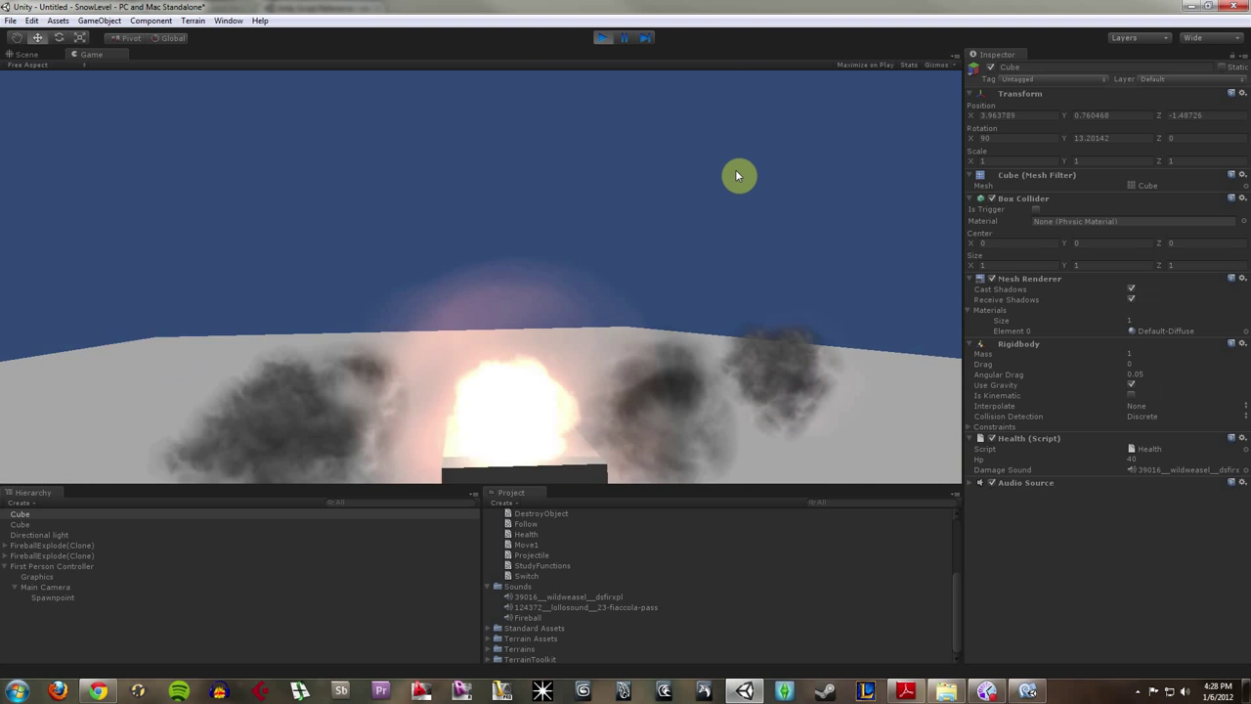
click(735, 172)
click(691, 187)
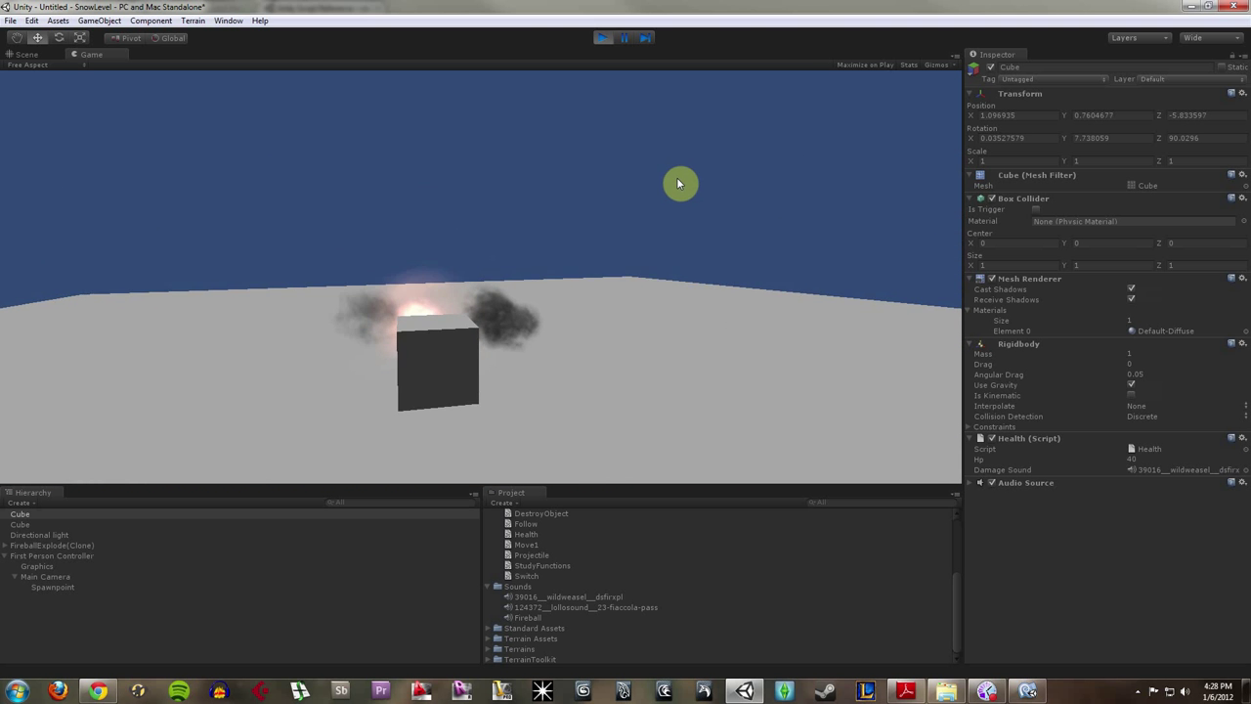
click(684, 177)
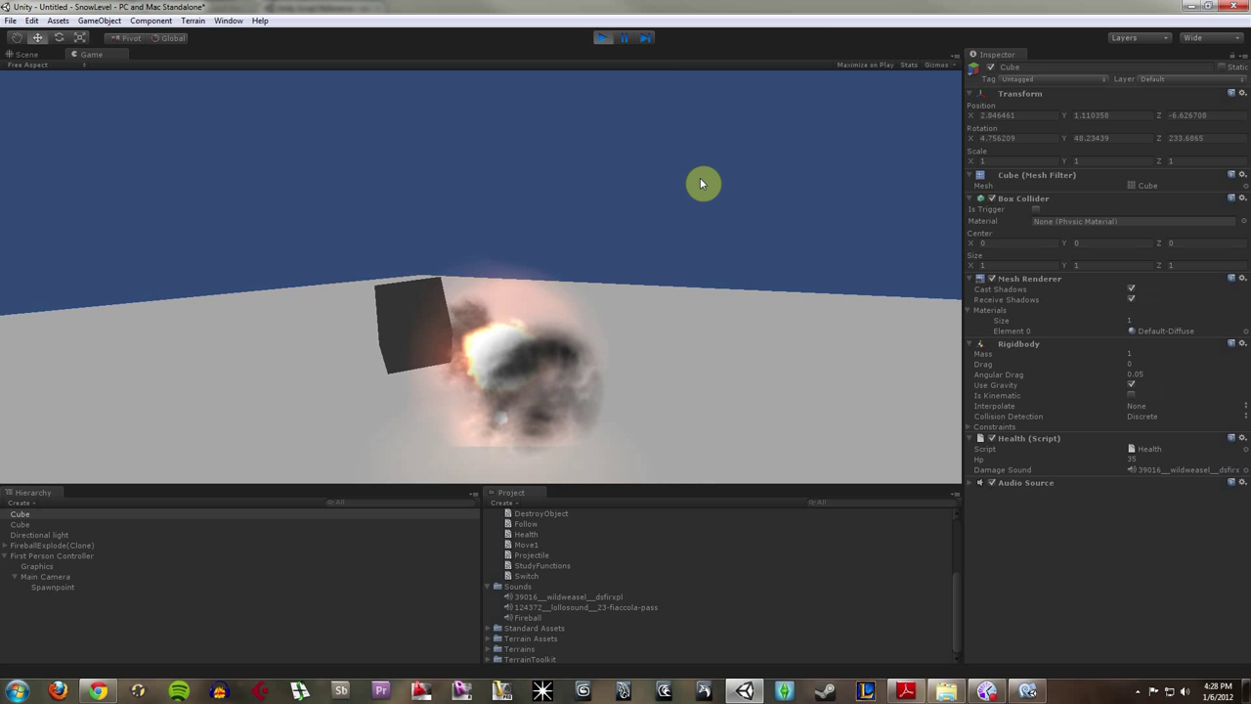
click(725, 186)
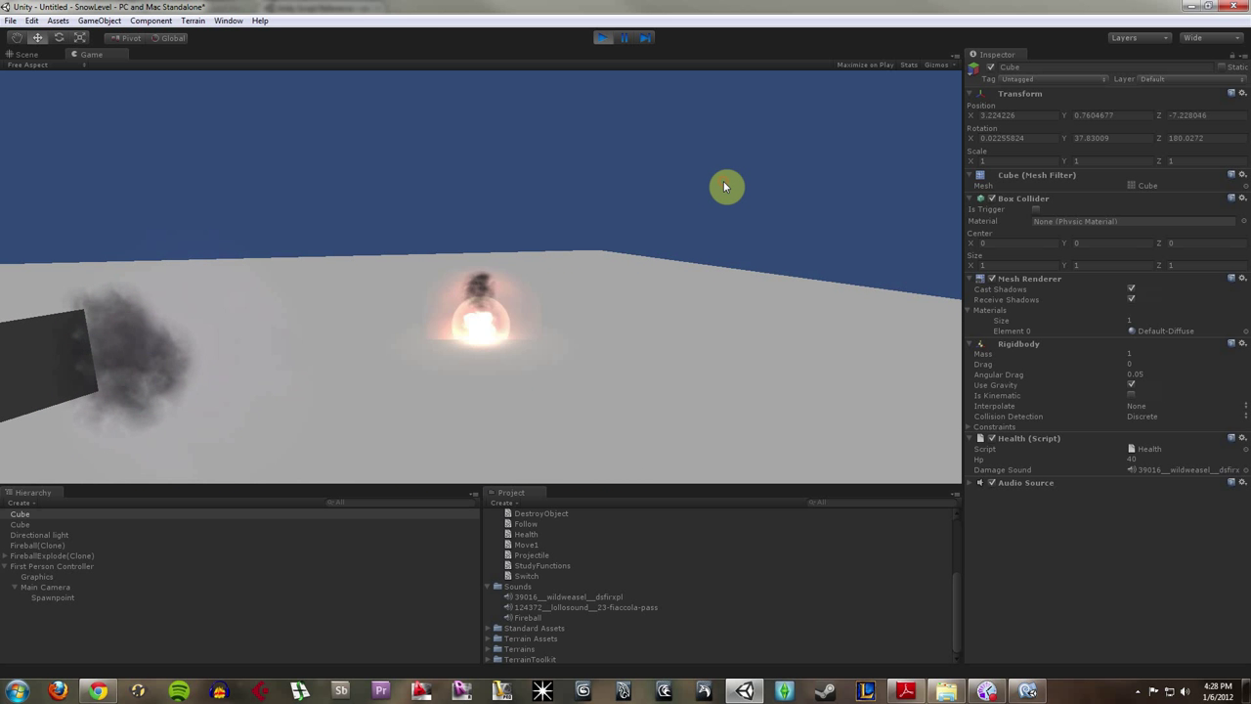
click(697, 187)
click(704, 184)
click(716, 181)
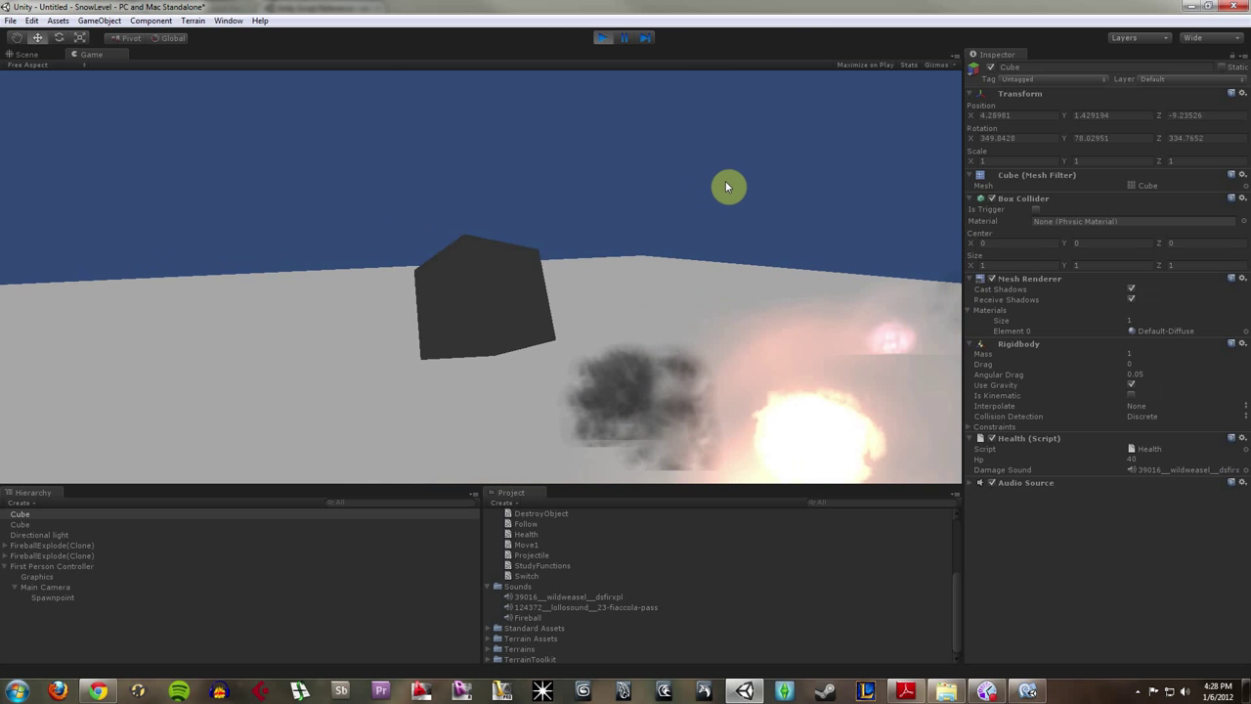
click(754, 185)
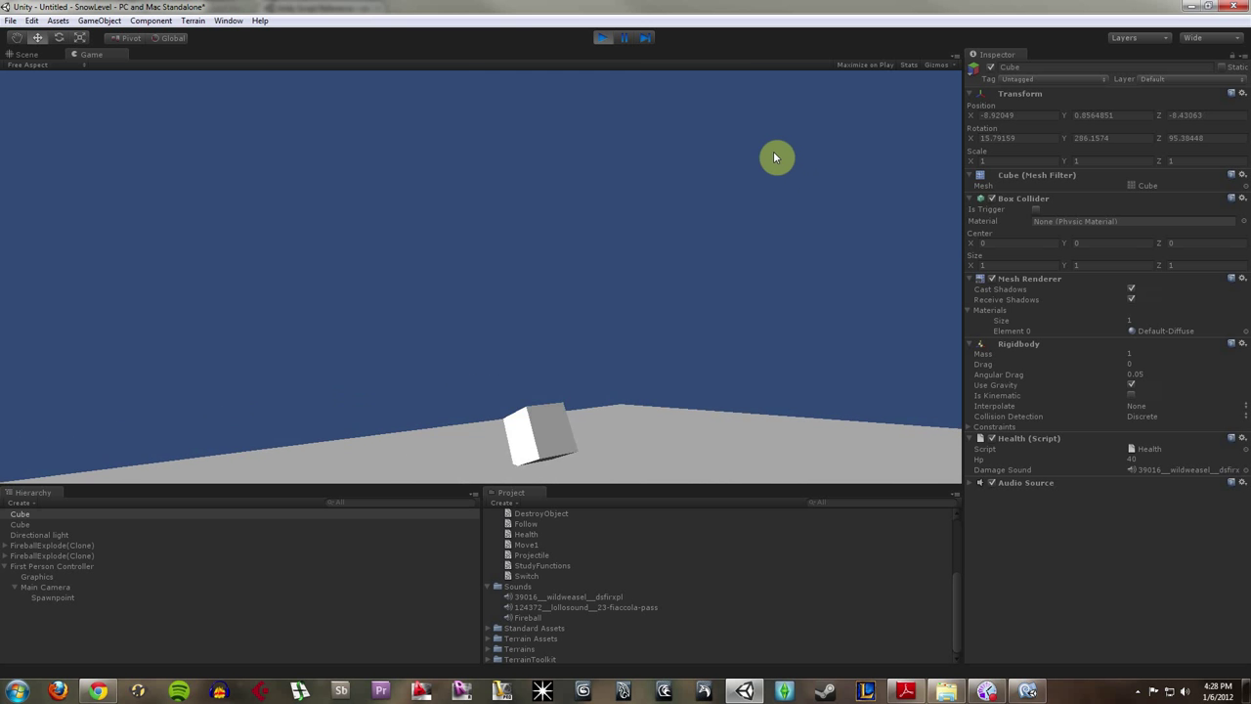
click(604, 38)
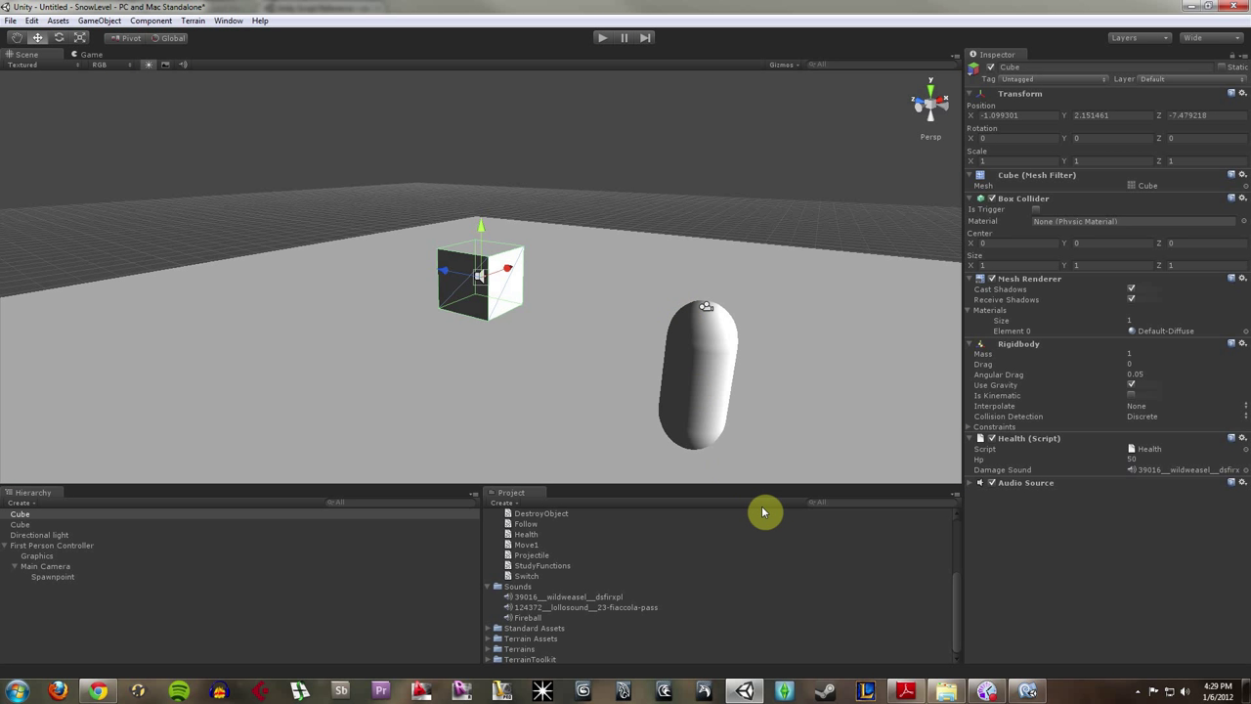
Step: Start another test run with the cube at 50 Hp and walk up to it with WASD
click(1139, 459)
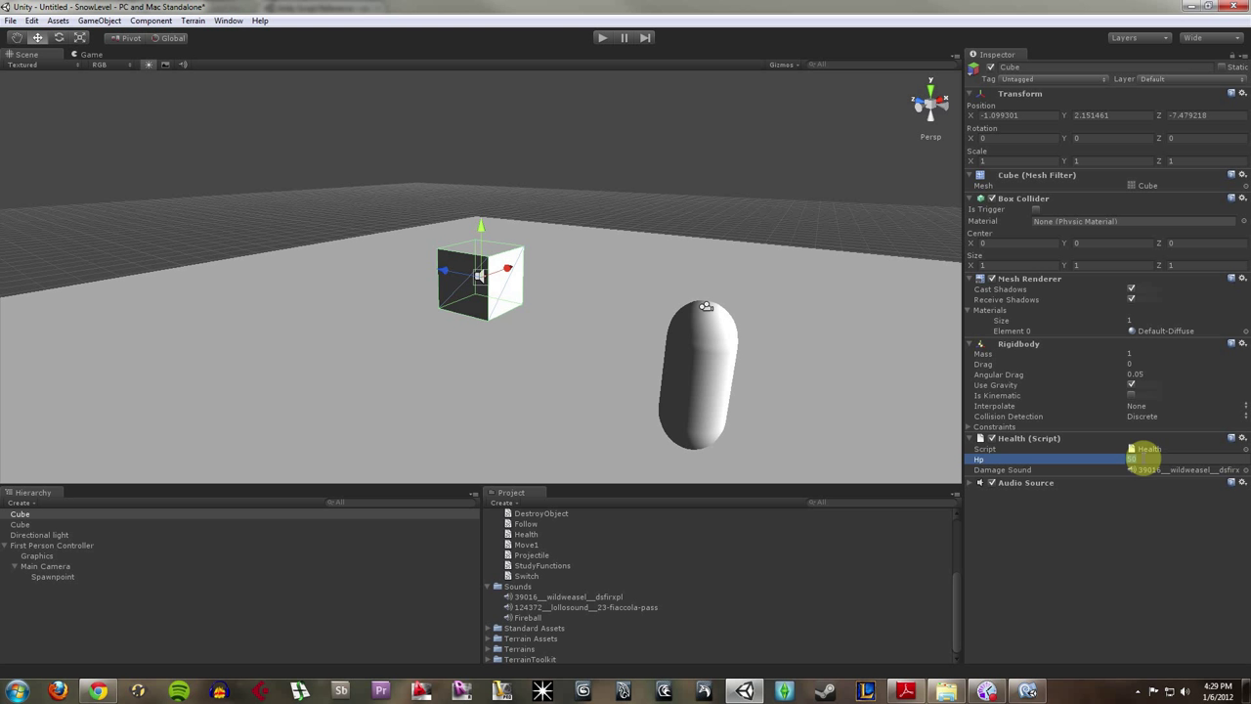
click(603, 41)
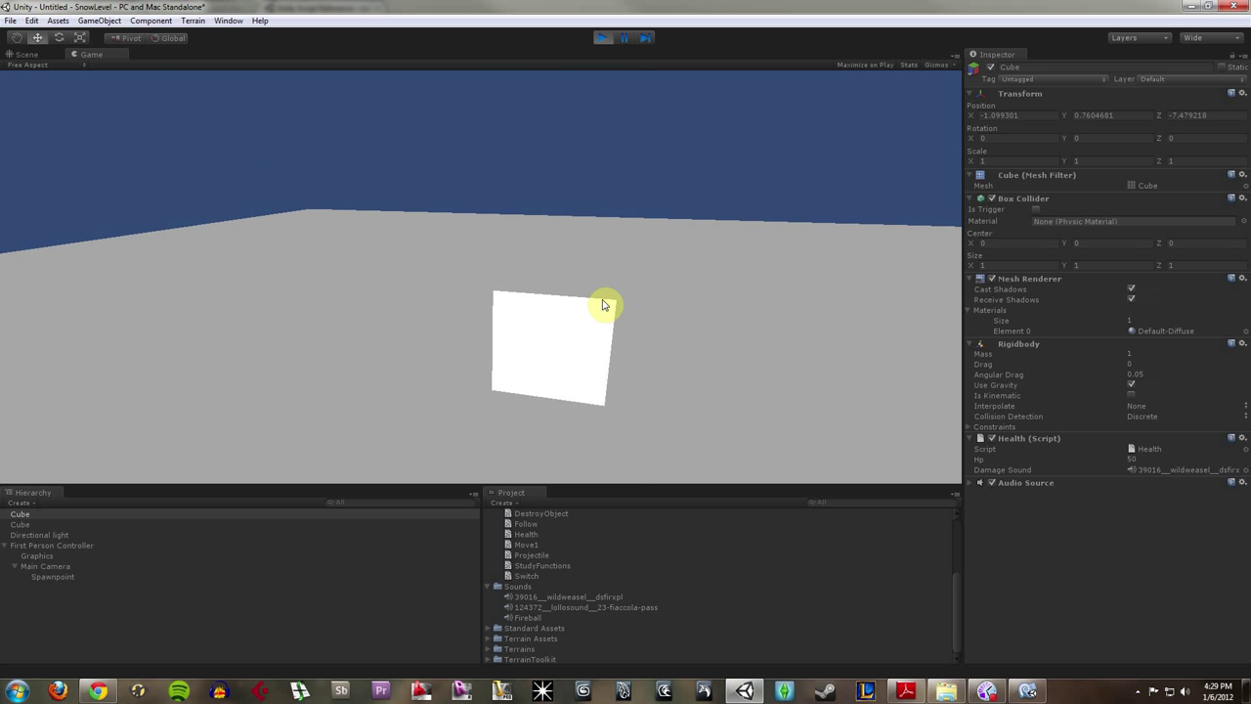
key(w)
key(a)
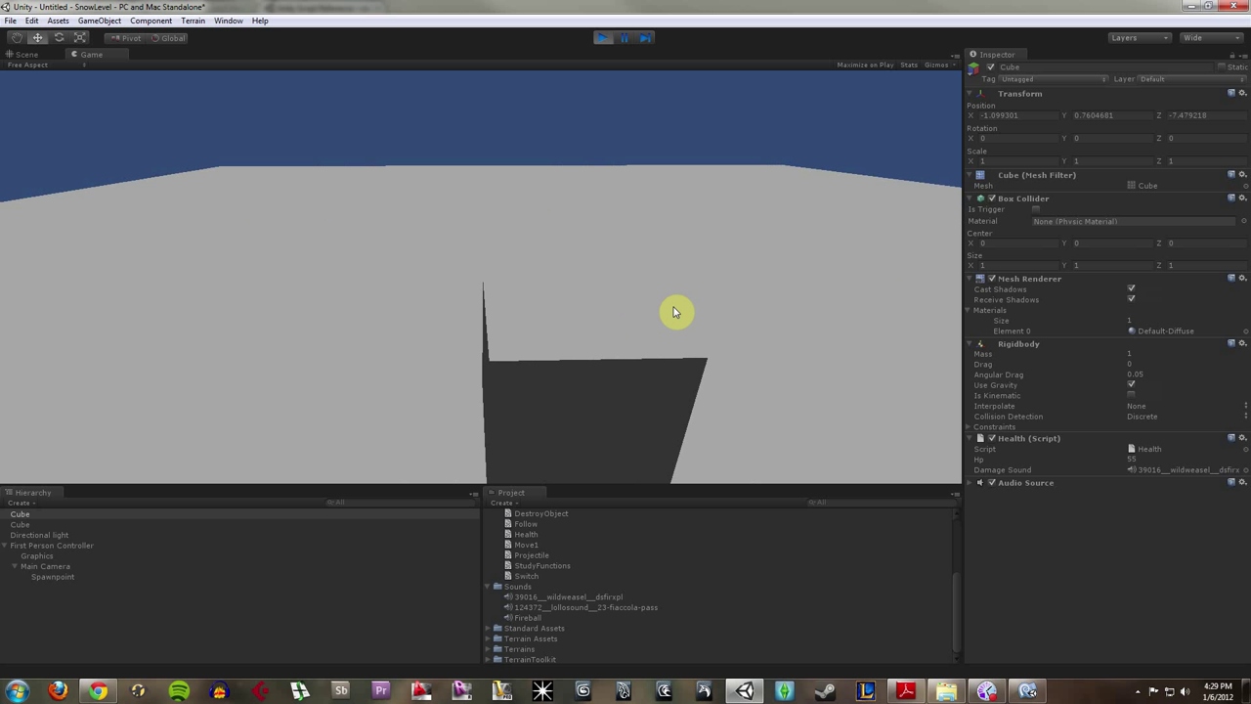
key(w)
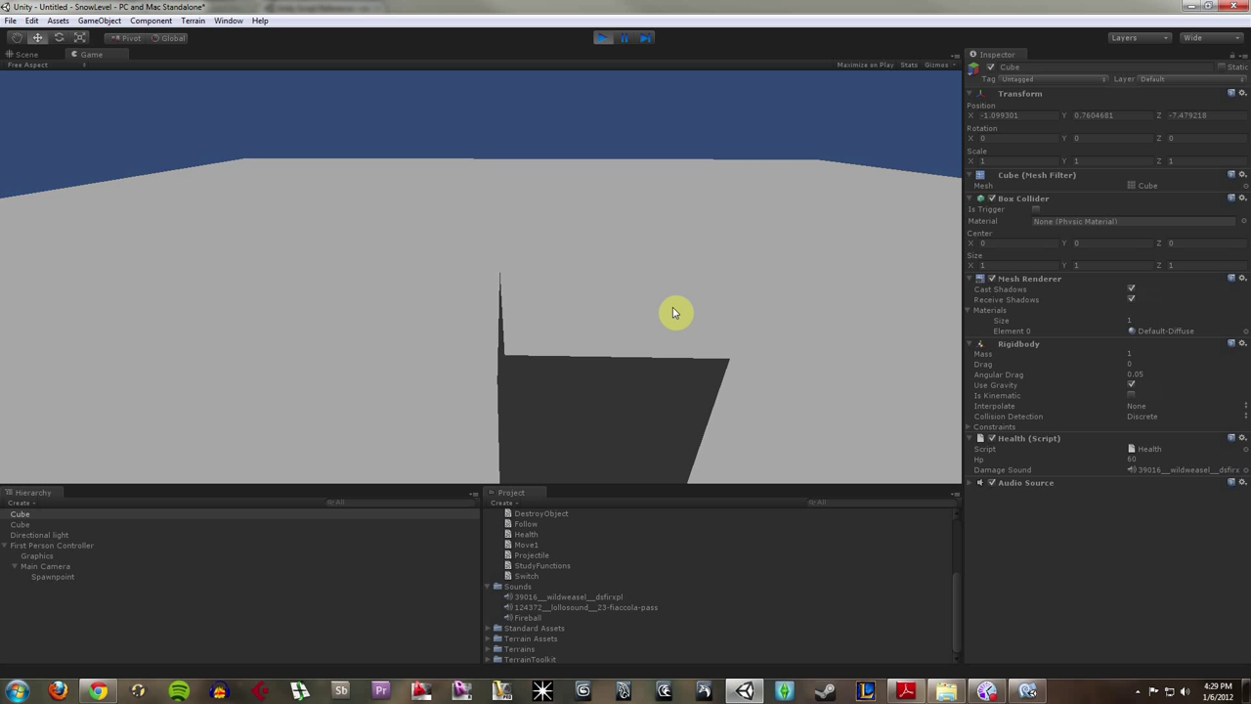
Step: Blast the cube with eight fireballs, end the run, and select its Hp field
click(672, 309)
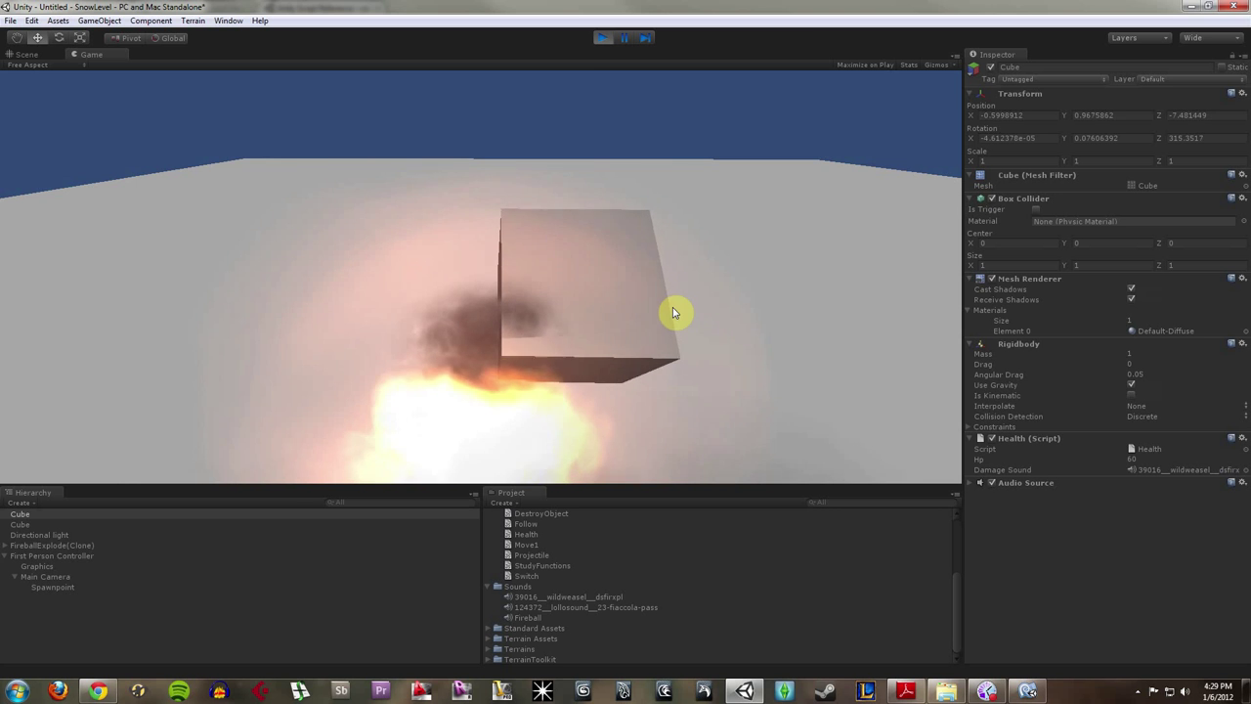
click(660, 299)
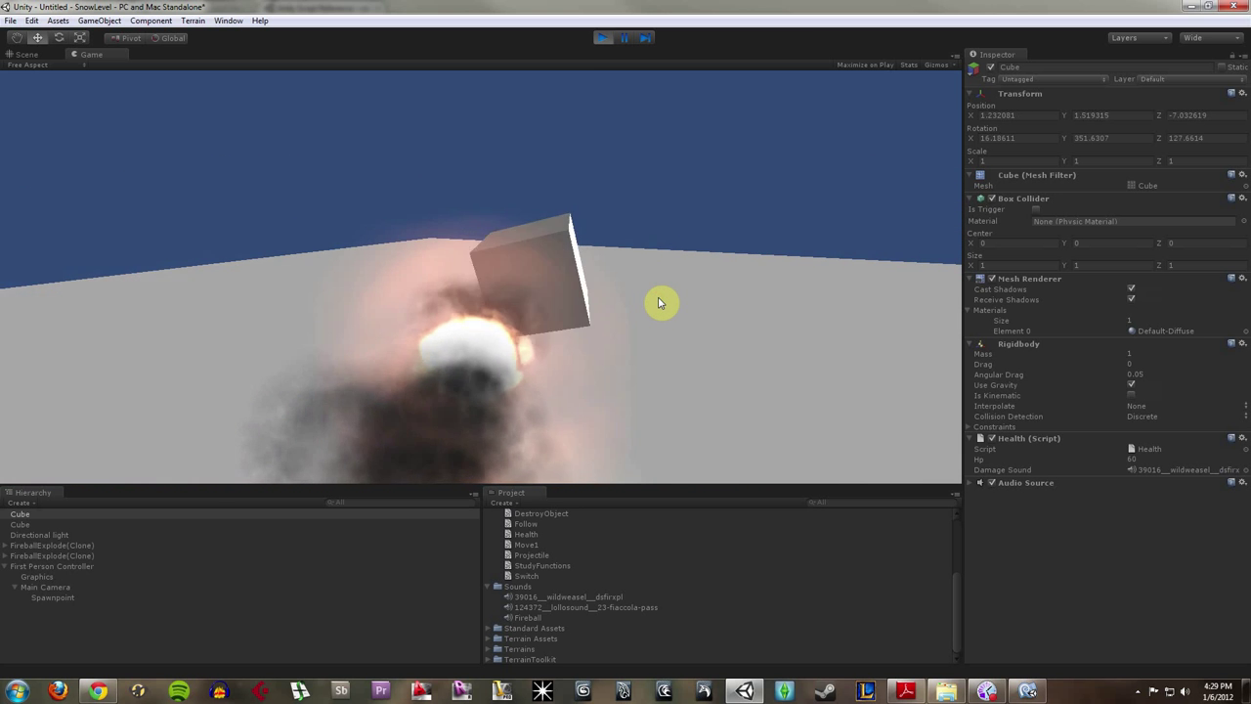
click(661, 291)
click(663, 296)
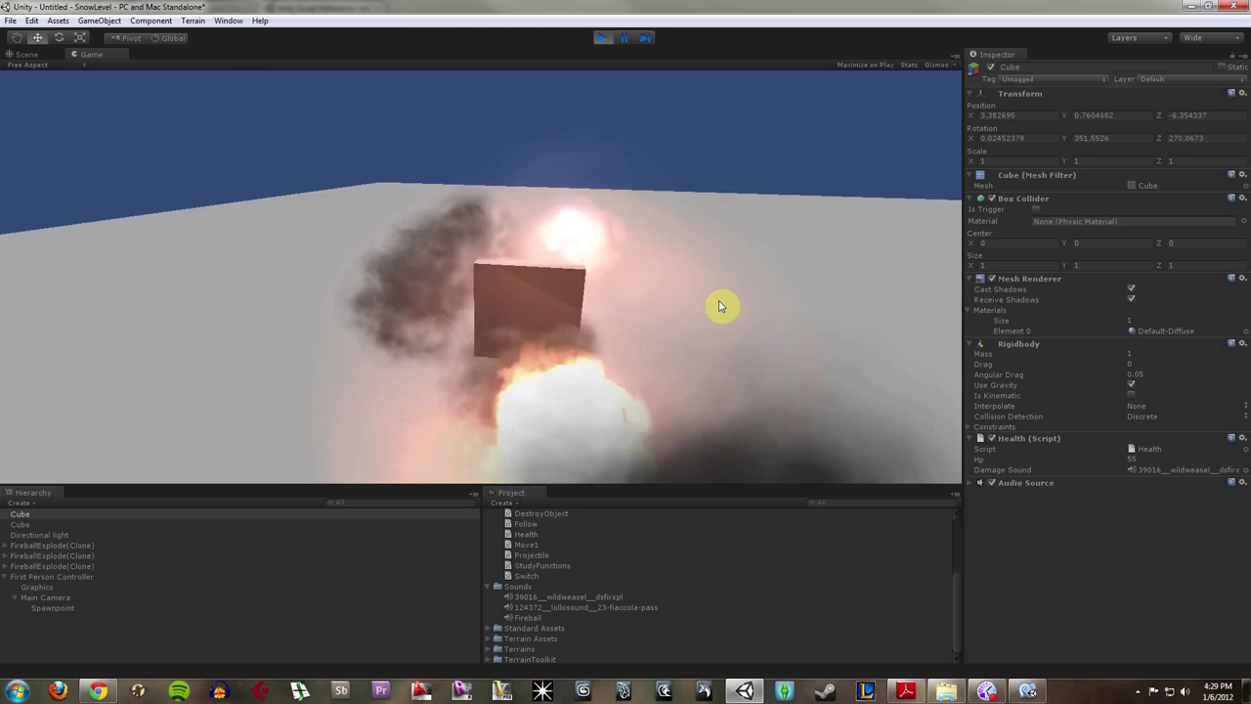
click(723, 298)
click(749, 296)
click(763, 284)
click(607, 68)
click(608, 37)
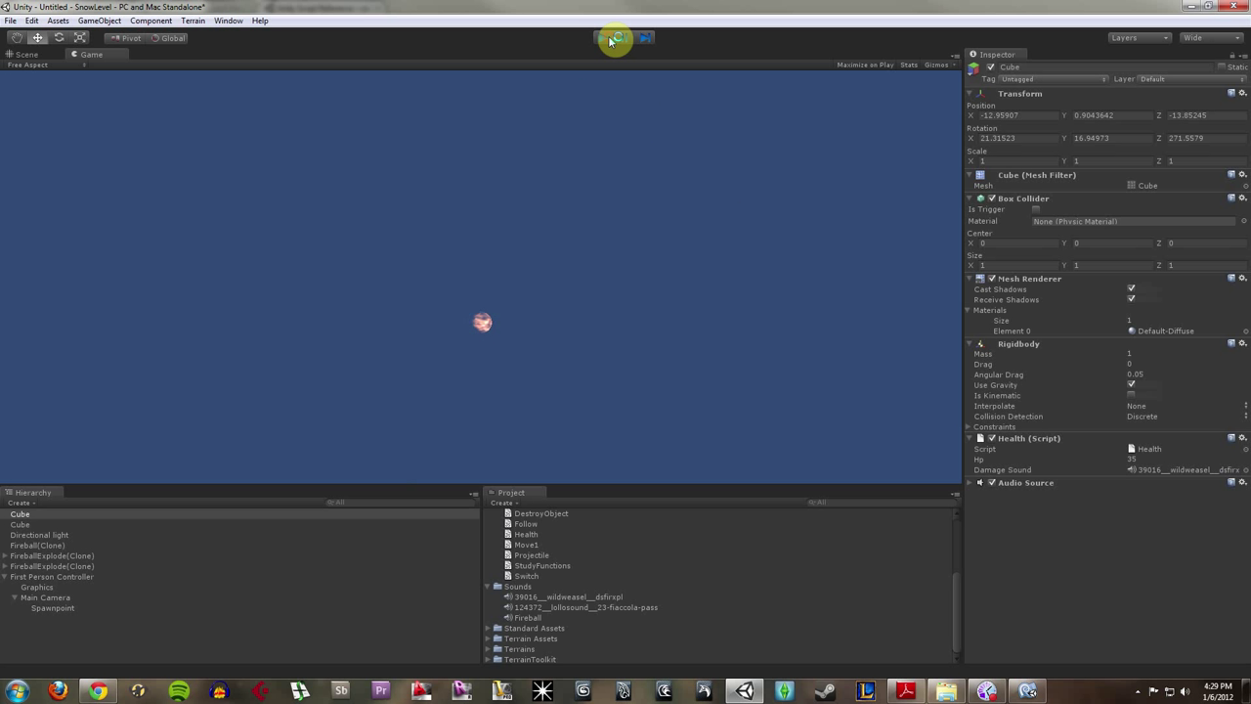
click(1076, 459)
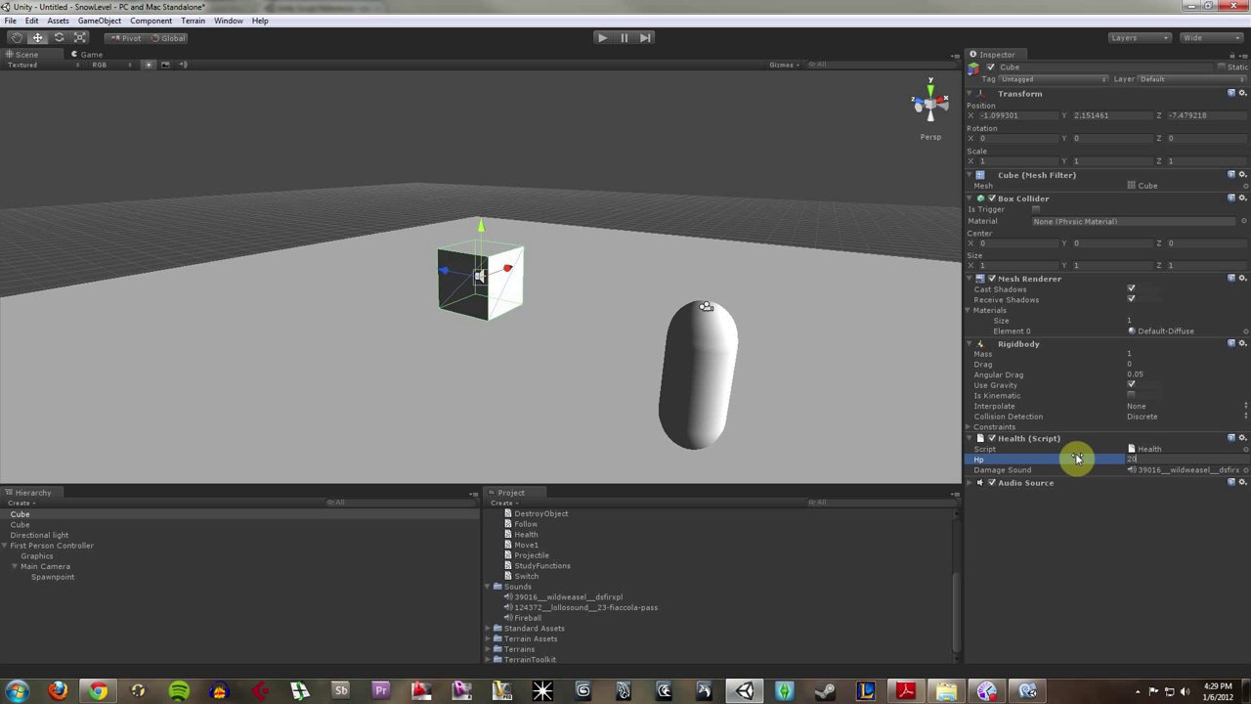
Step: Set the cube's Hp to 20, shoot it down to zero in Play mode, and stop
key(Return)
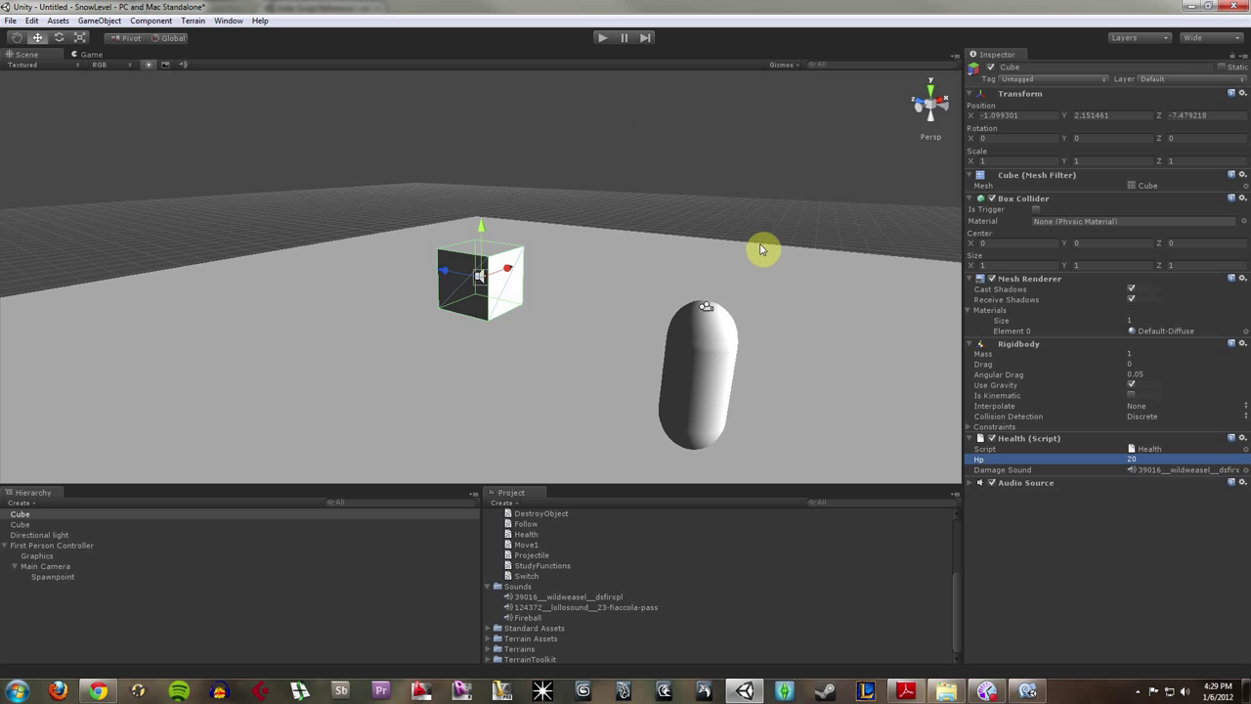
click(611, 41)
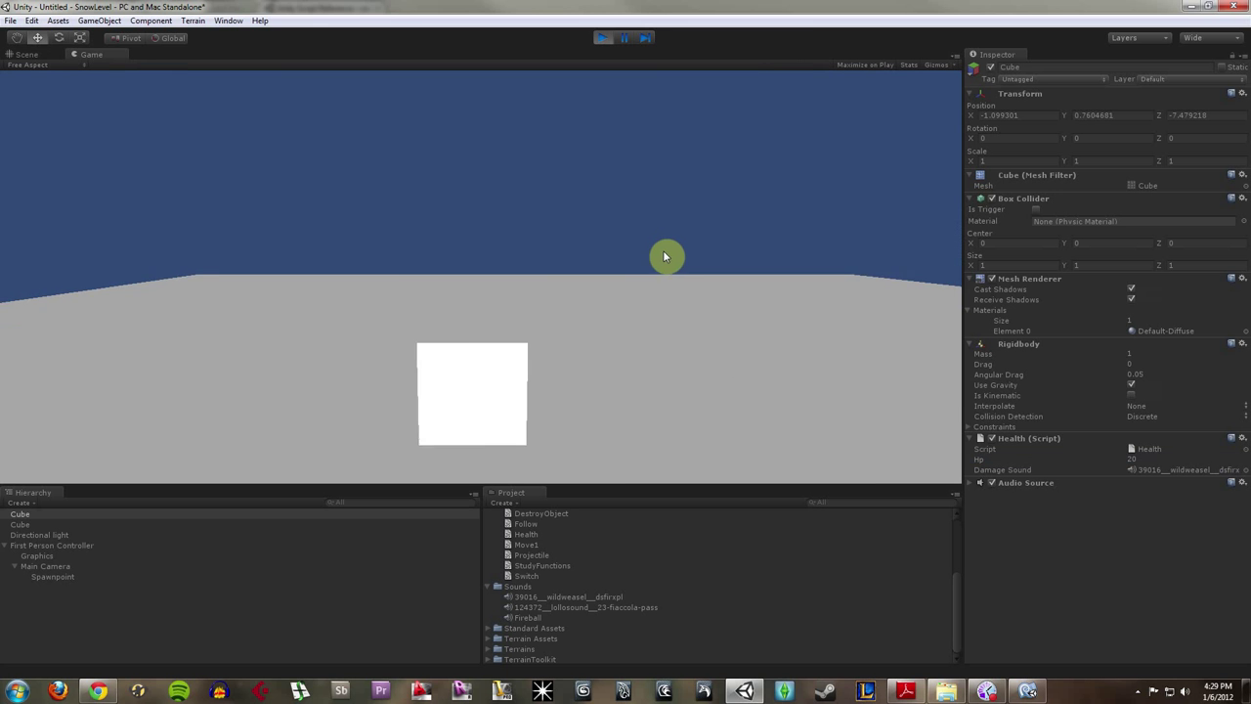
click(660, 252)
click(662, 243)
click(667, 246)
click(684, 244)
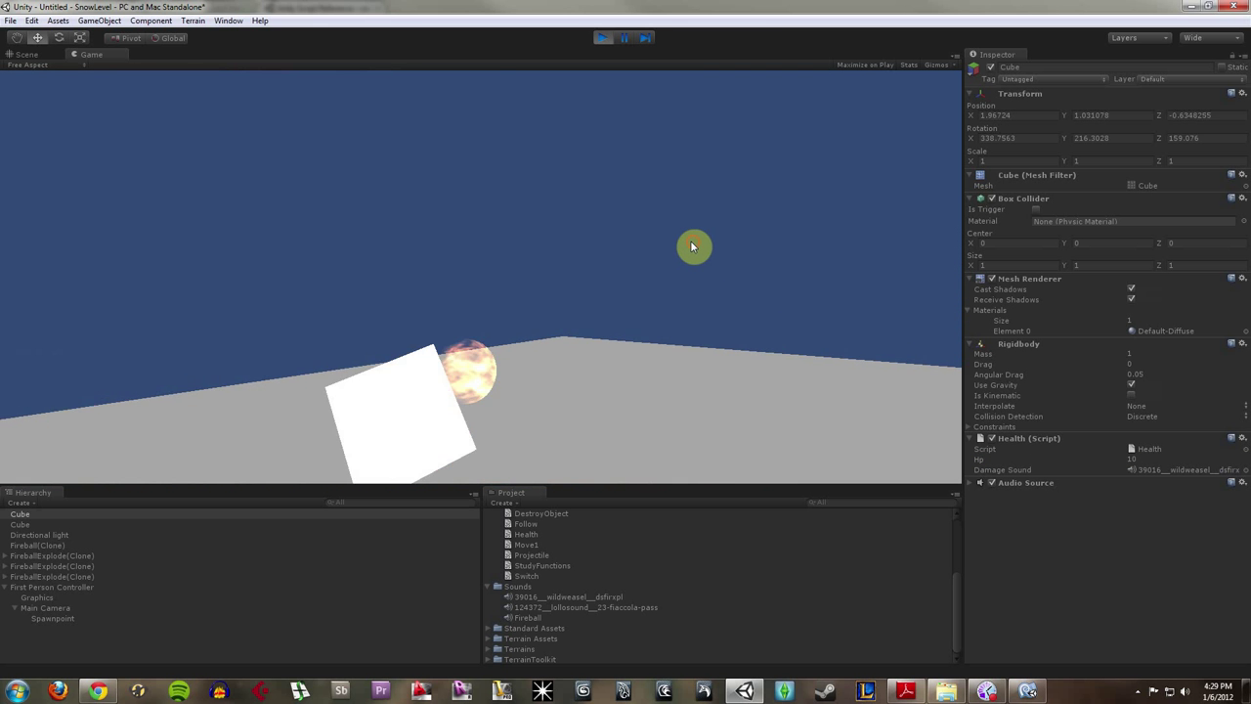
click(688, 246)
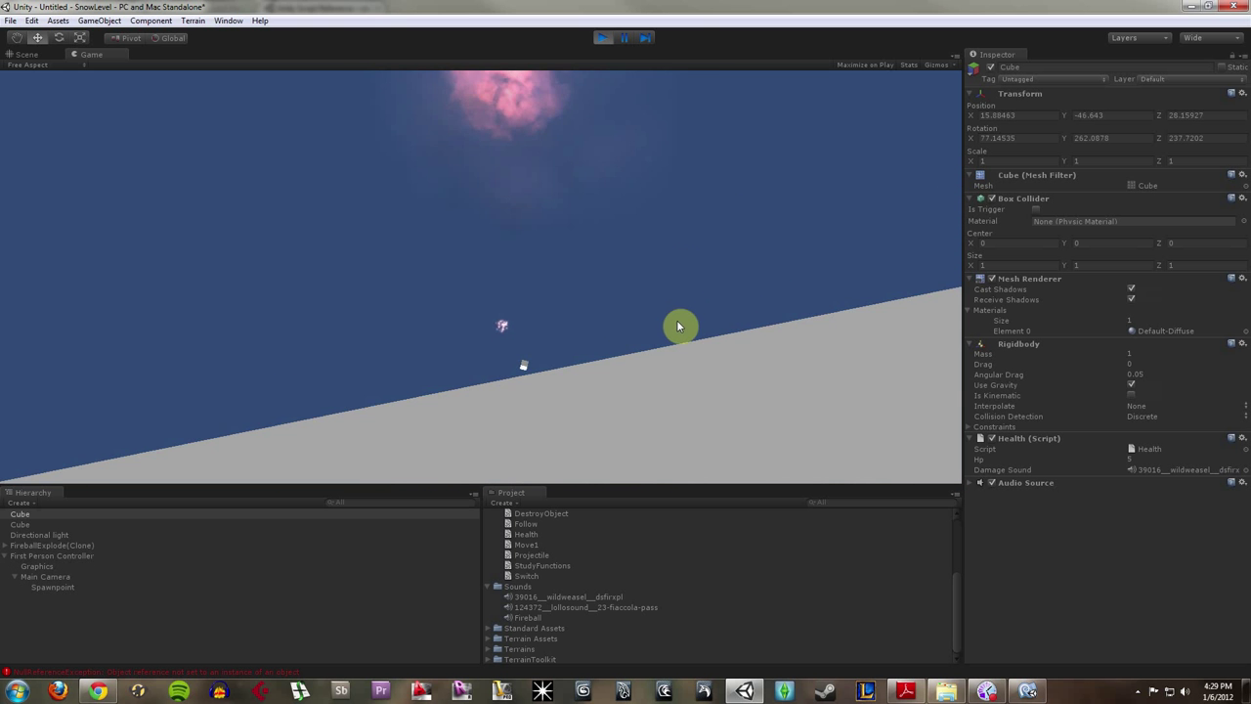
click(600, 37)
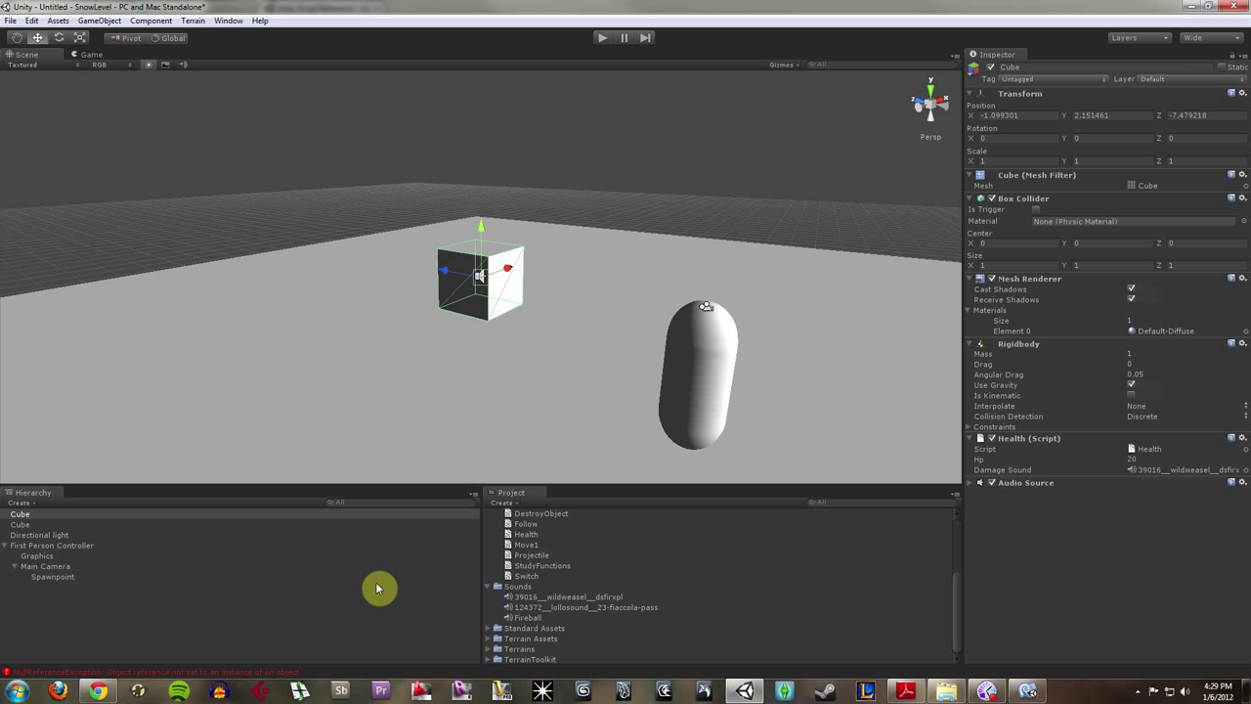
Step: Read the NullReferenceException from Health.js line 8, rerun the shooting test, and check the Console again
click(195, 672)
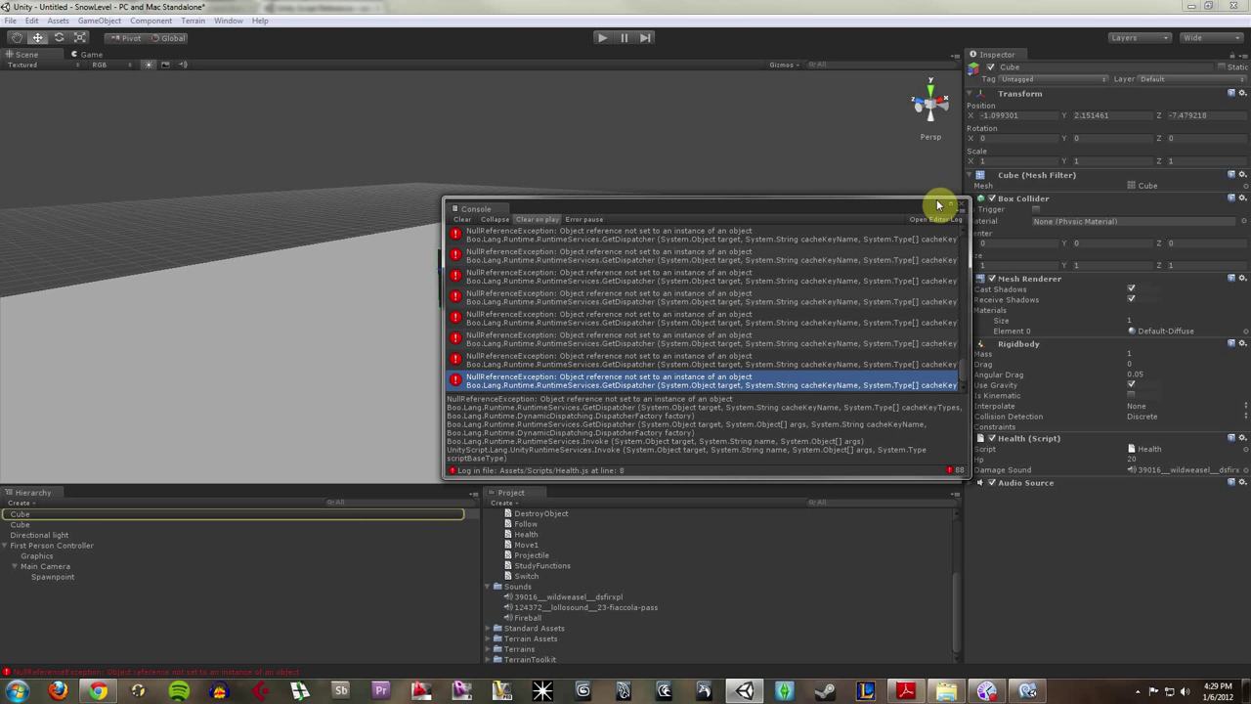
click(963, 200)
click(600, 38)
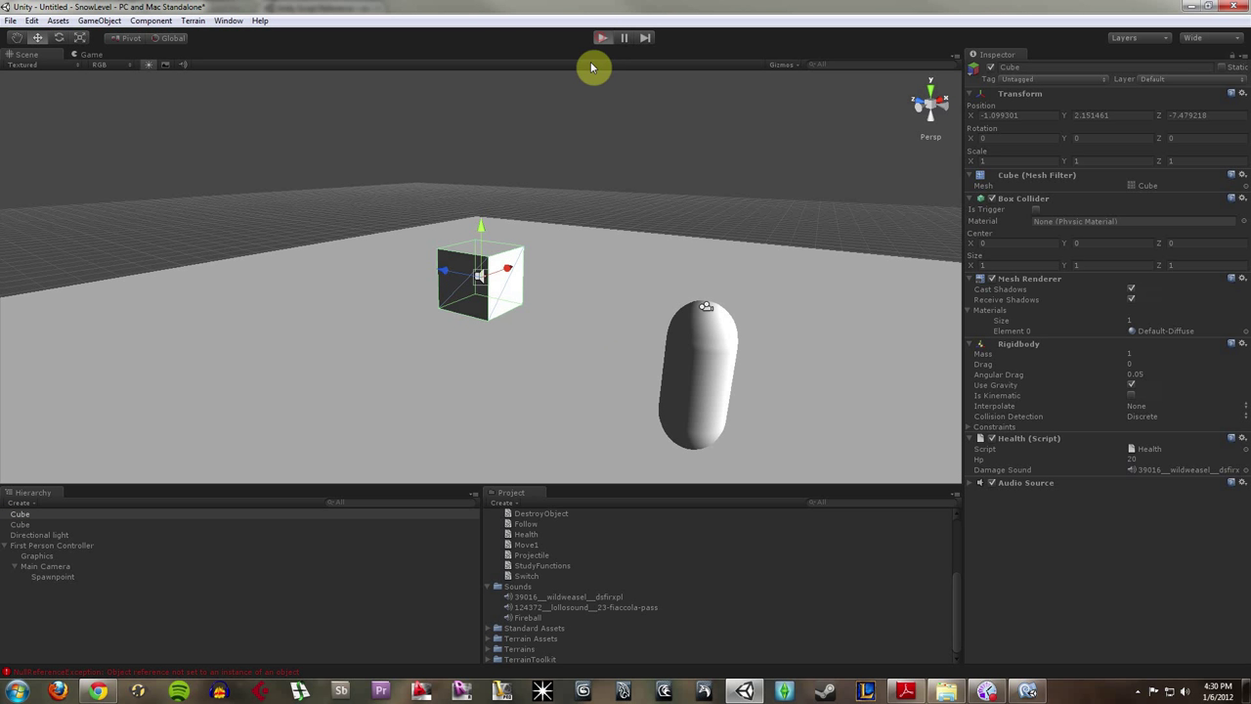
click(576, 162)
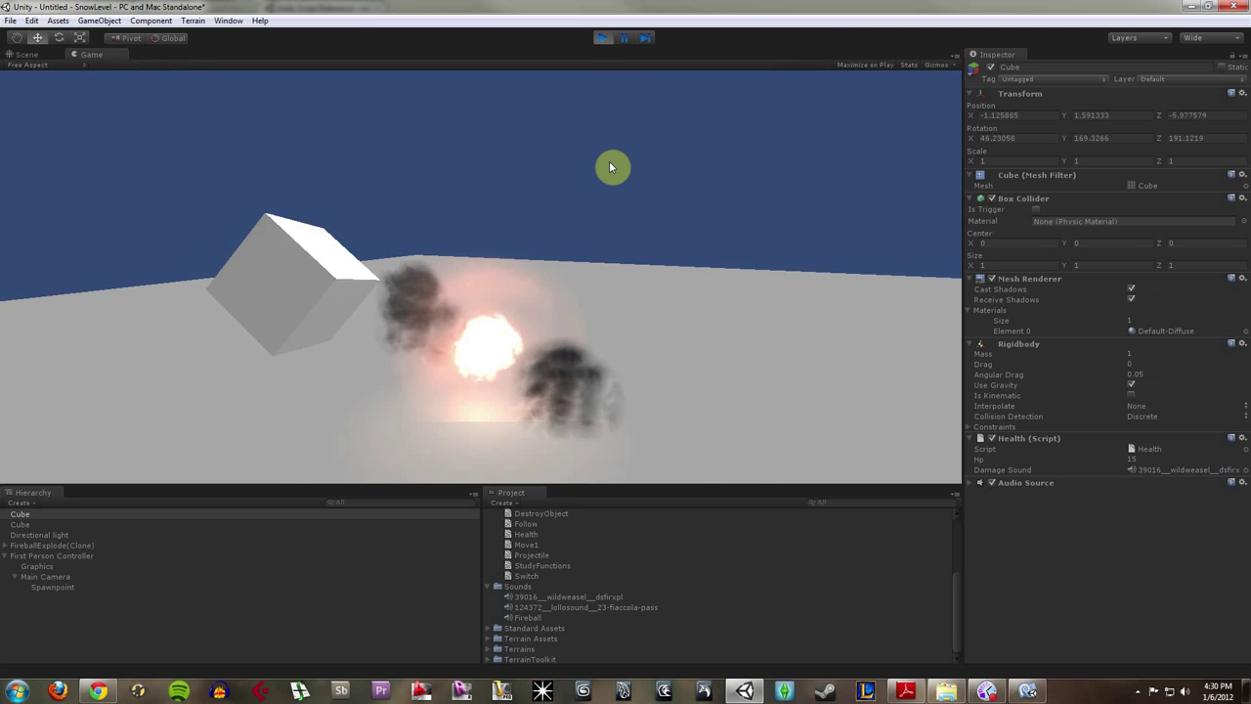
click(608, 159)
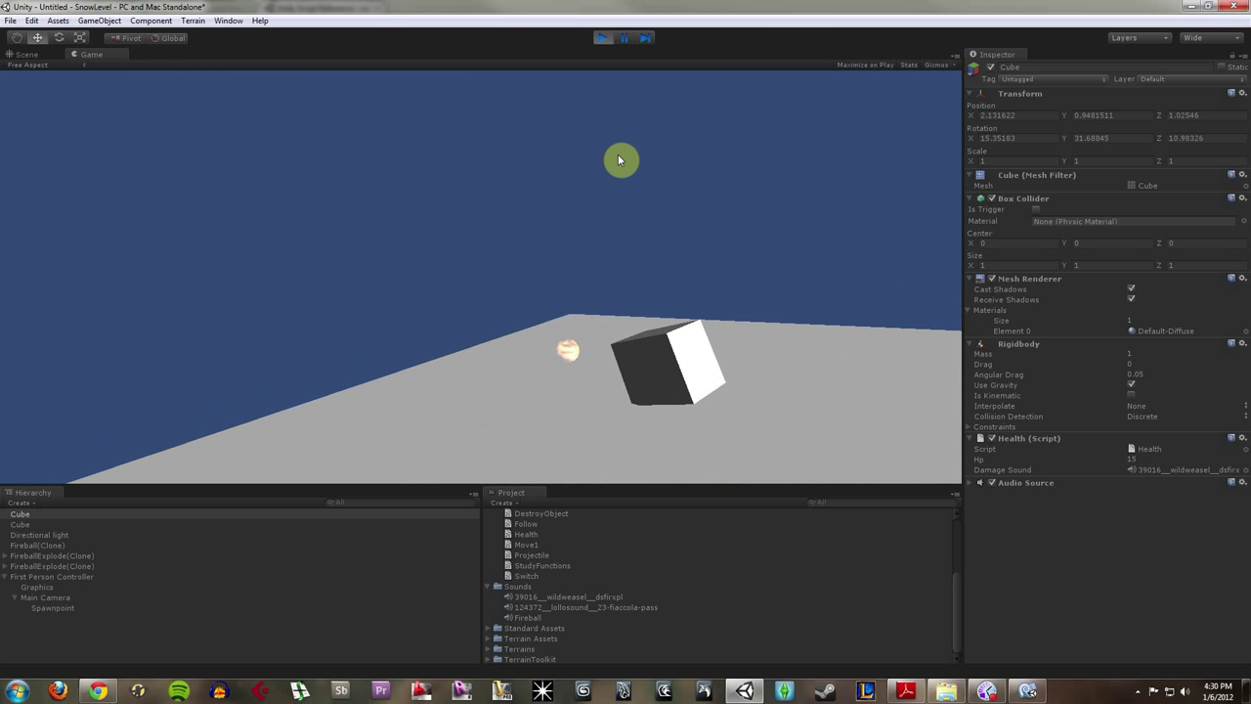
click(640, 166)
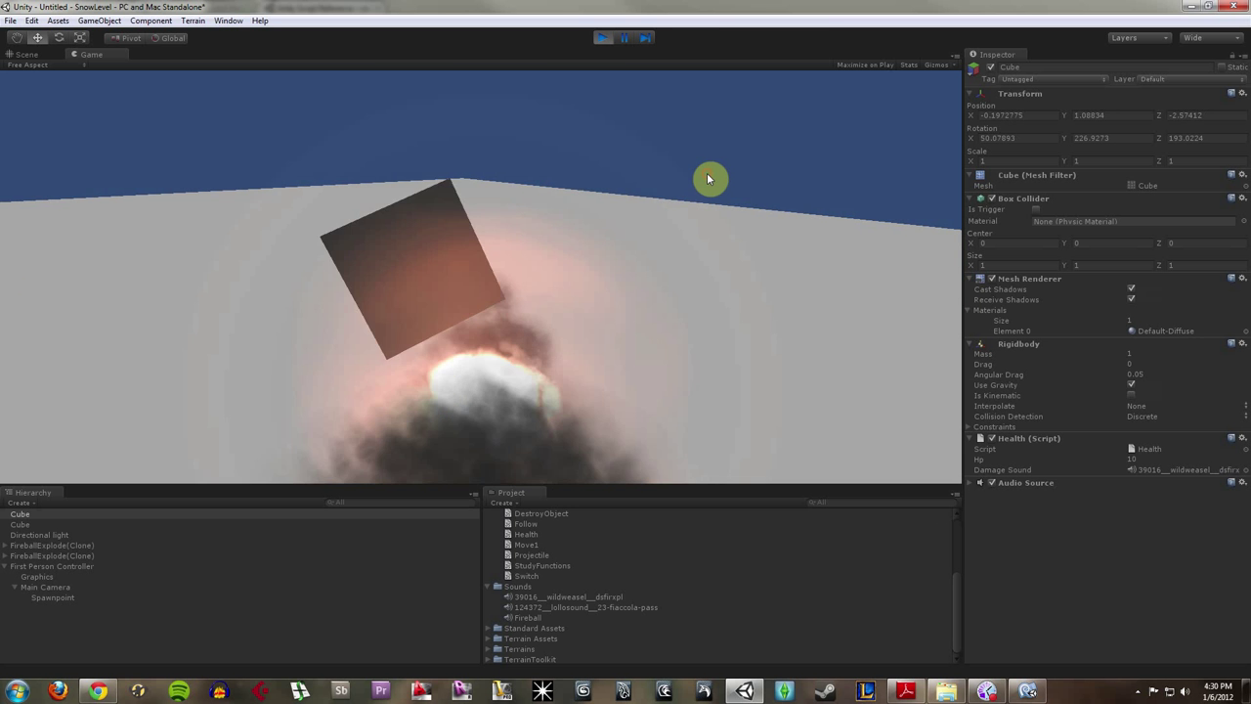
click(701, 164)
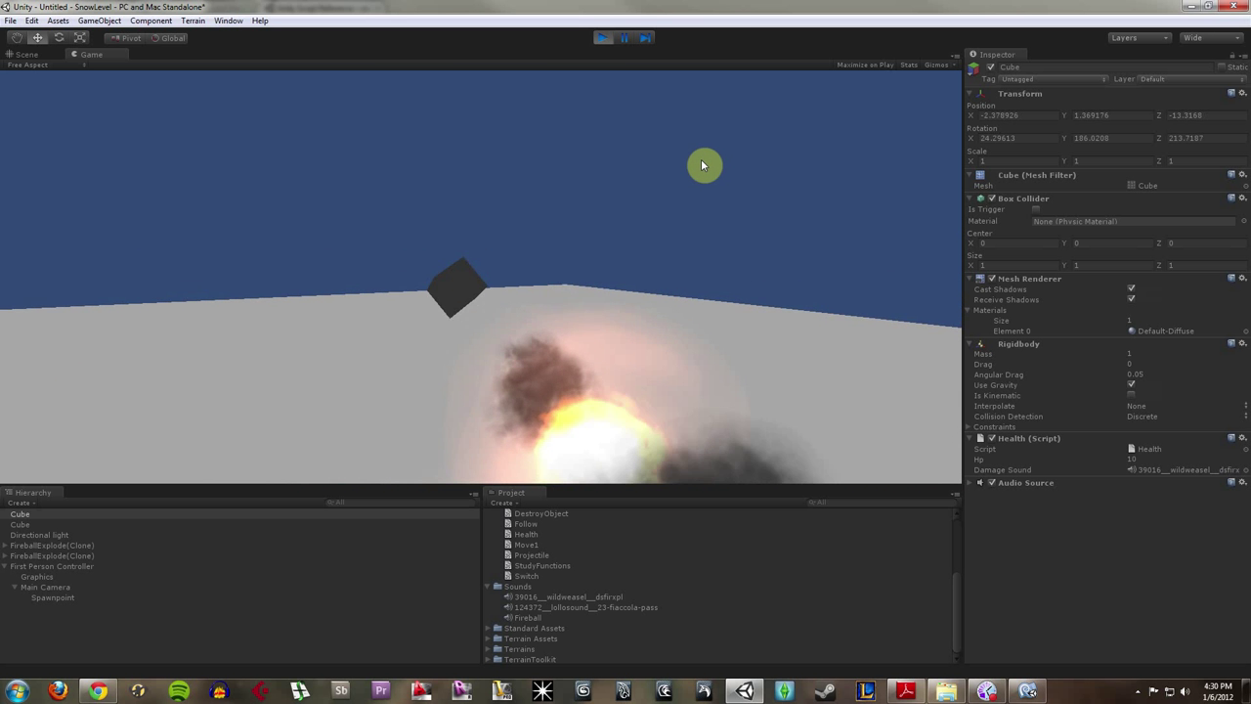
click(700, 162)
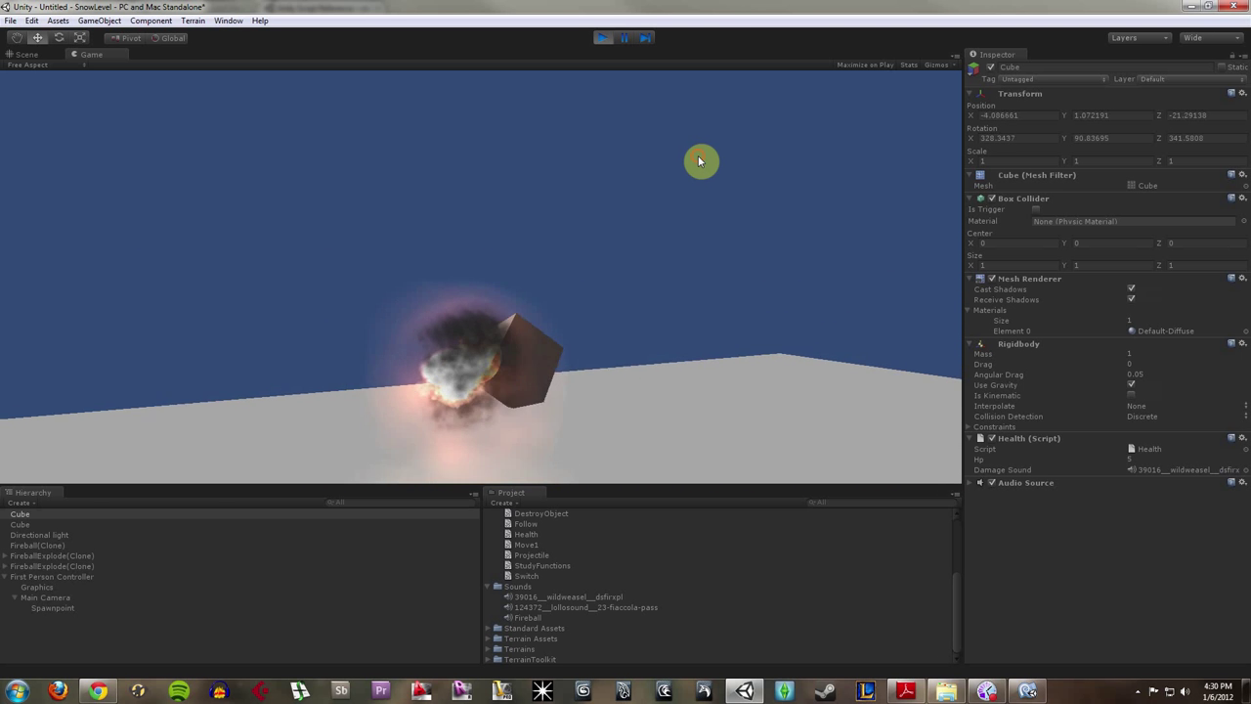
click(705, 161)
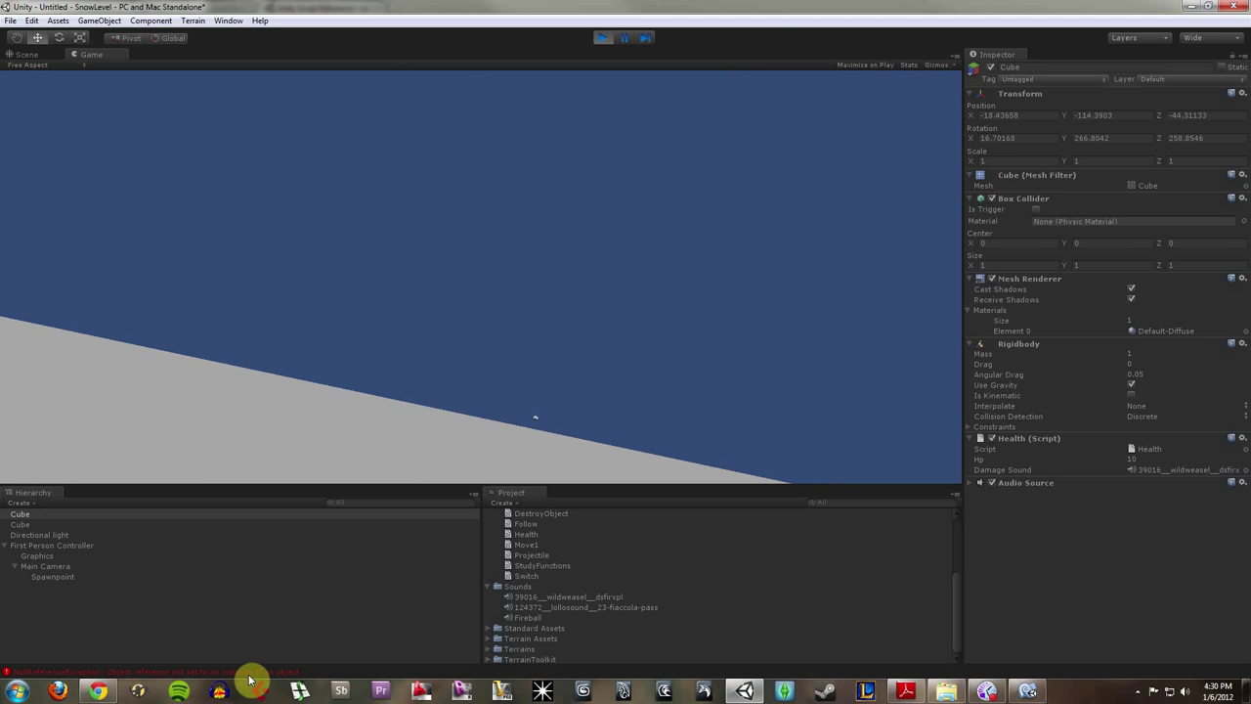
click(256, 672)
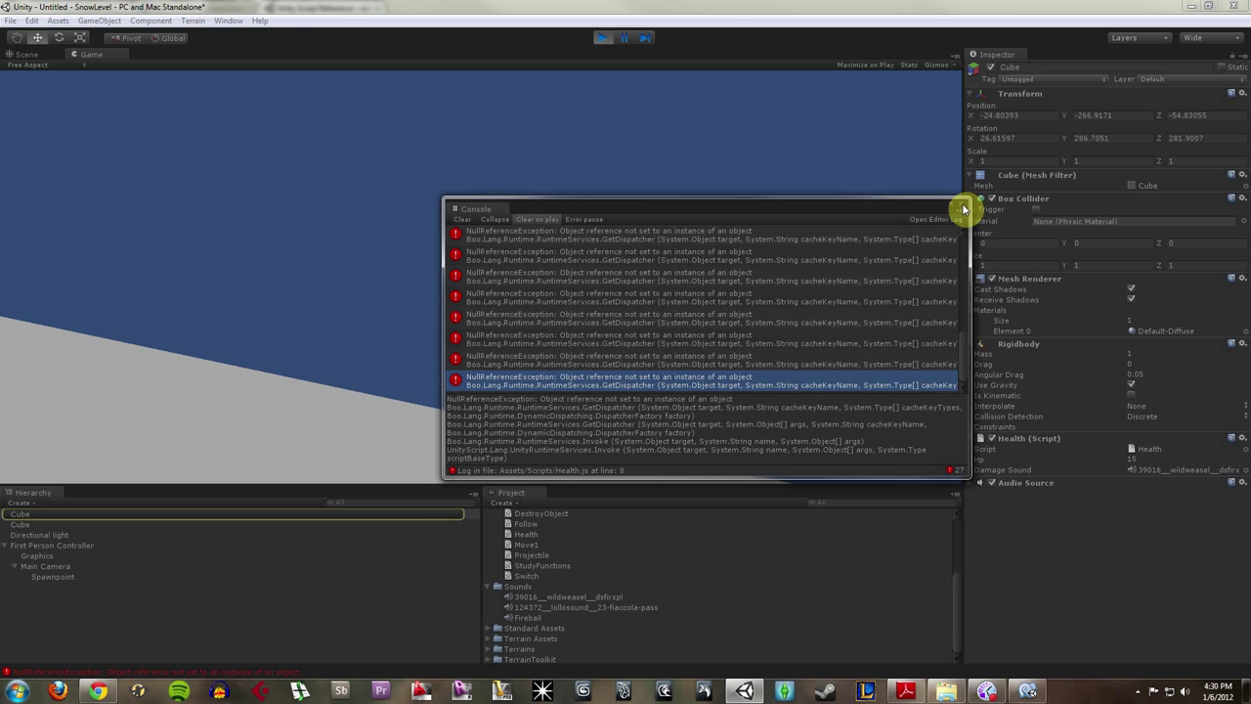
click(961, 208)
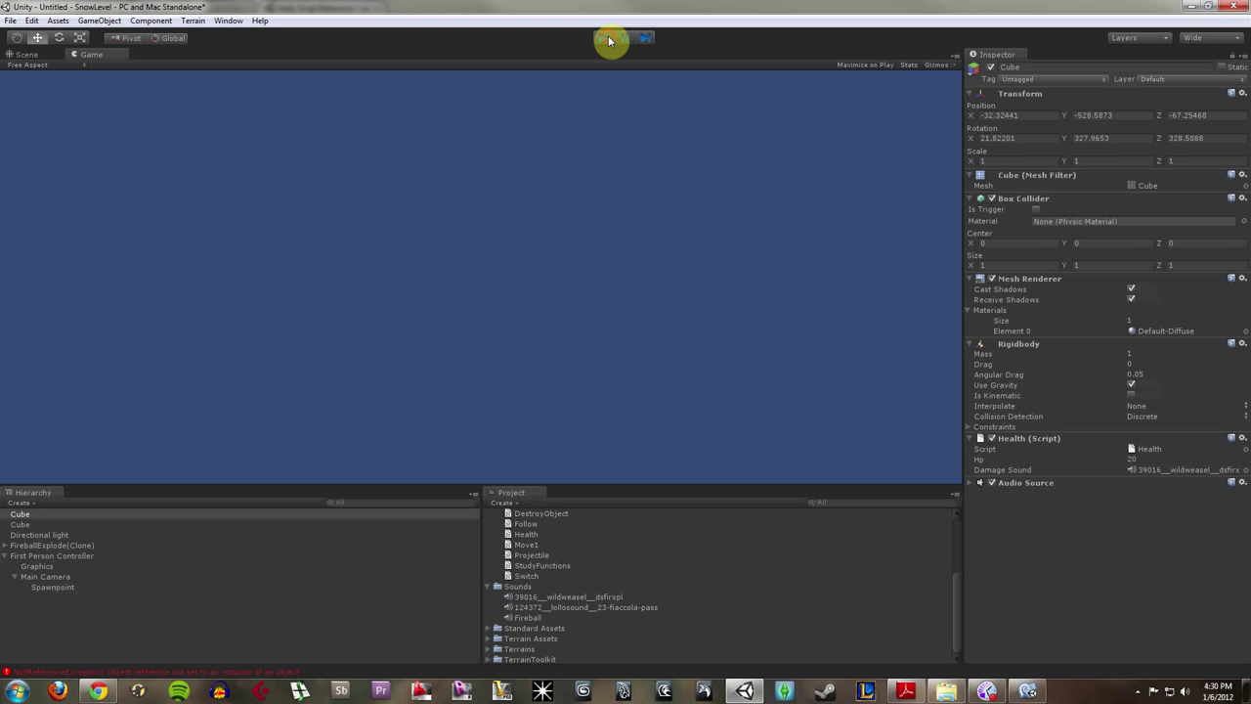
Step: Stop the test and, in Health.js Update(), find line 8's gameObject.GetComponent("Detonator").Explode() under hp==0
click(604, 38)
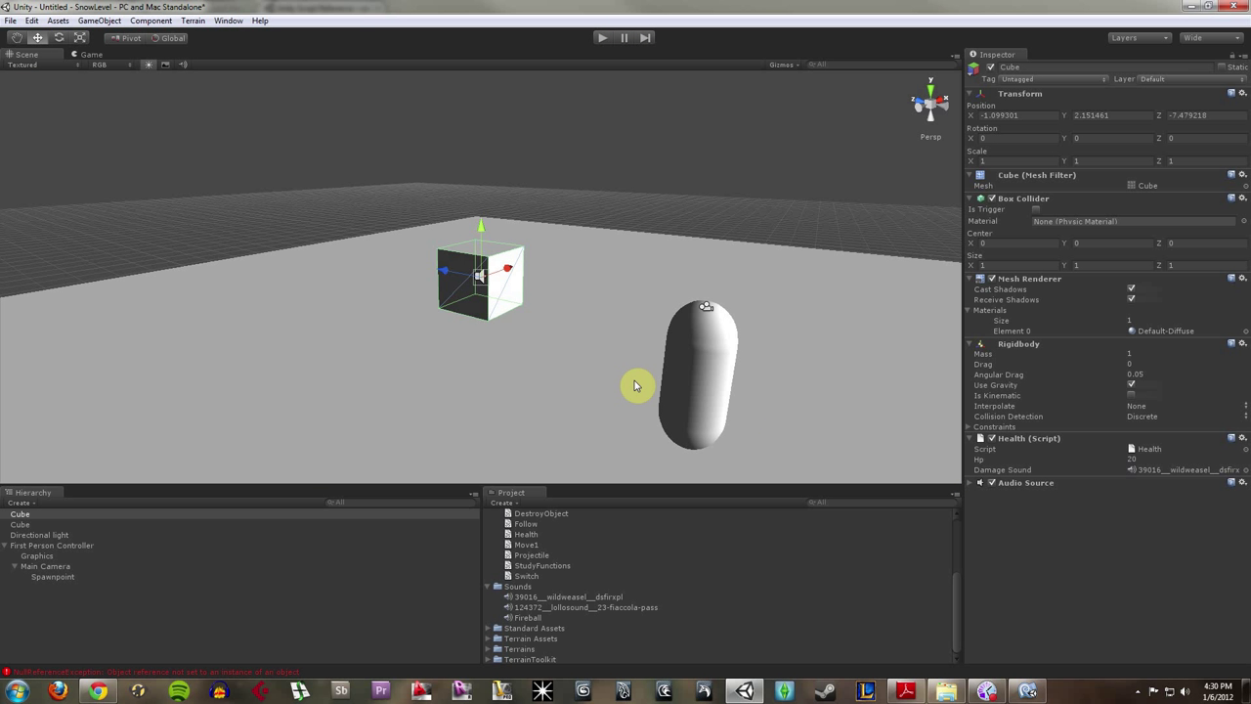
click(1029, 692)
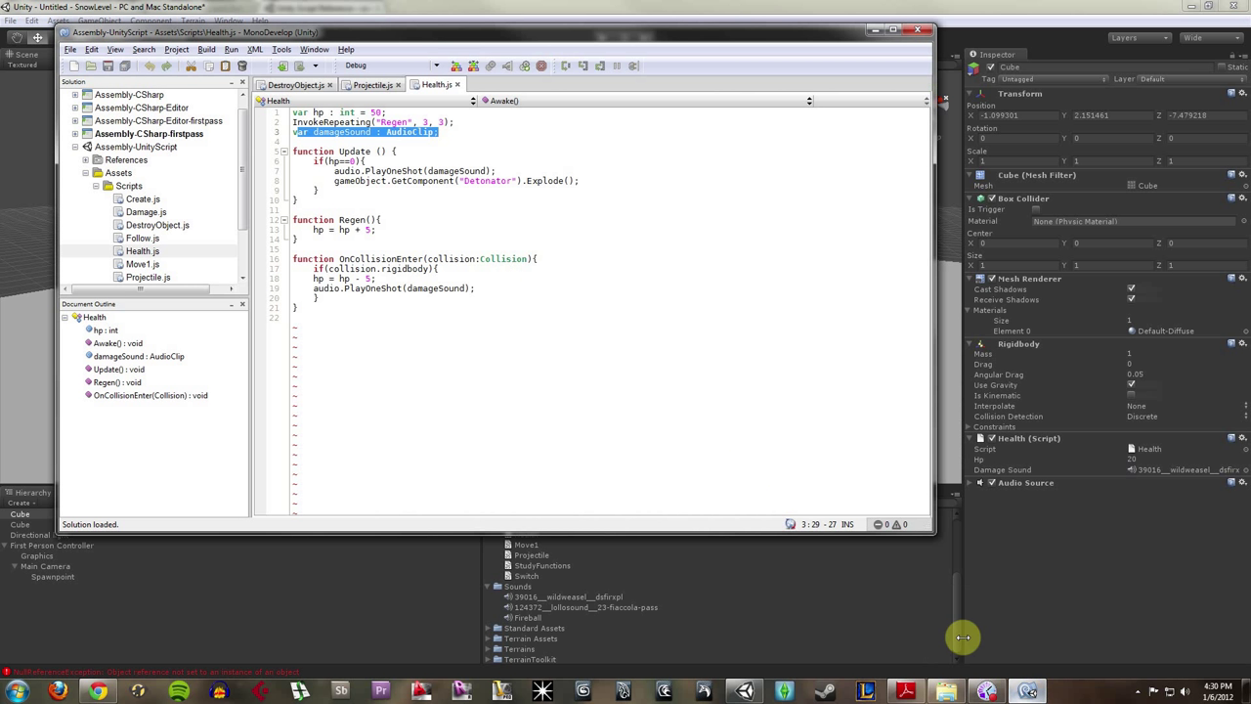
click(444, 122)
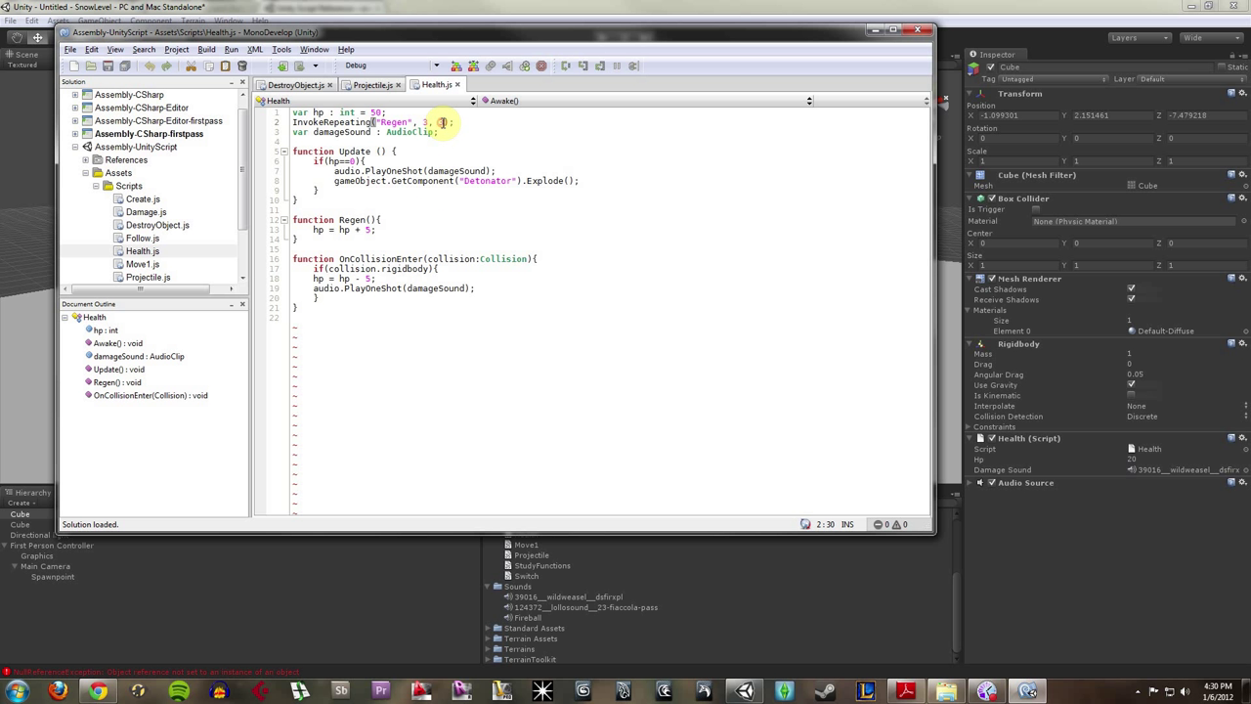
click(445, 171)
click(424, 219)
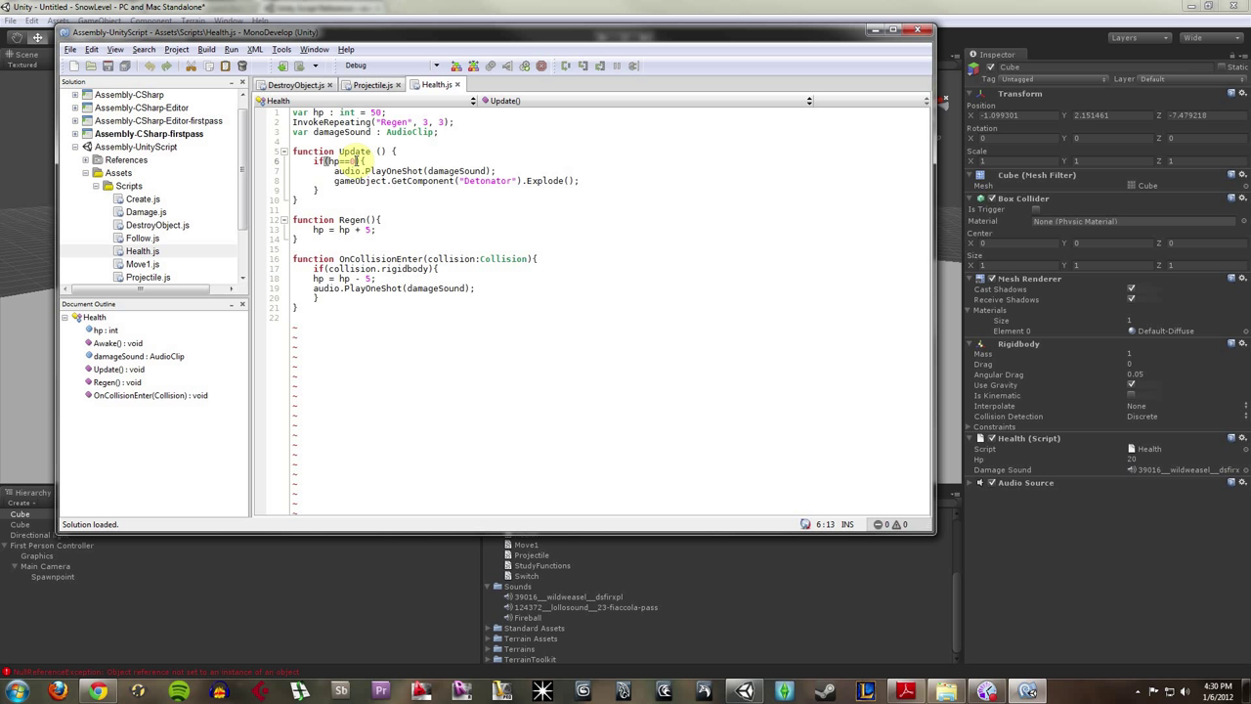
drag(338, 171, 516, 170)
click(519, 170)
drag(335, 182, 595, 178)
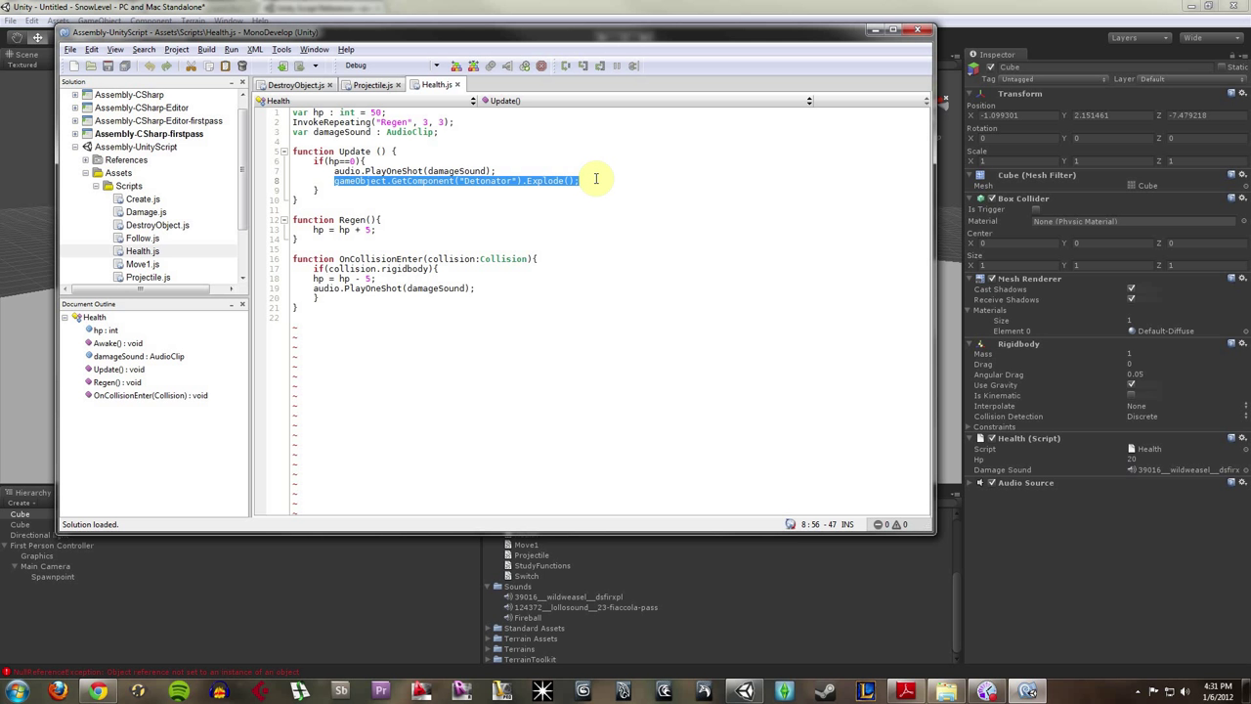
Step: Select the small cube with the Health script and add a Detonator component to it
click(874, 32)
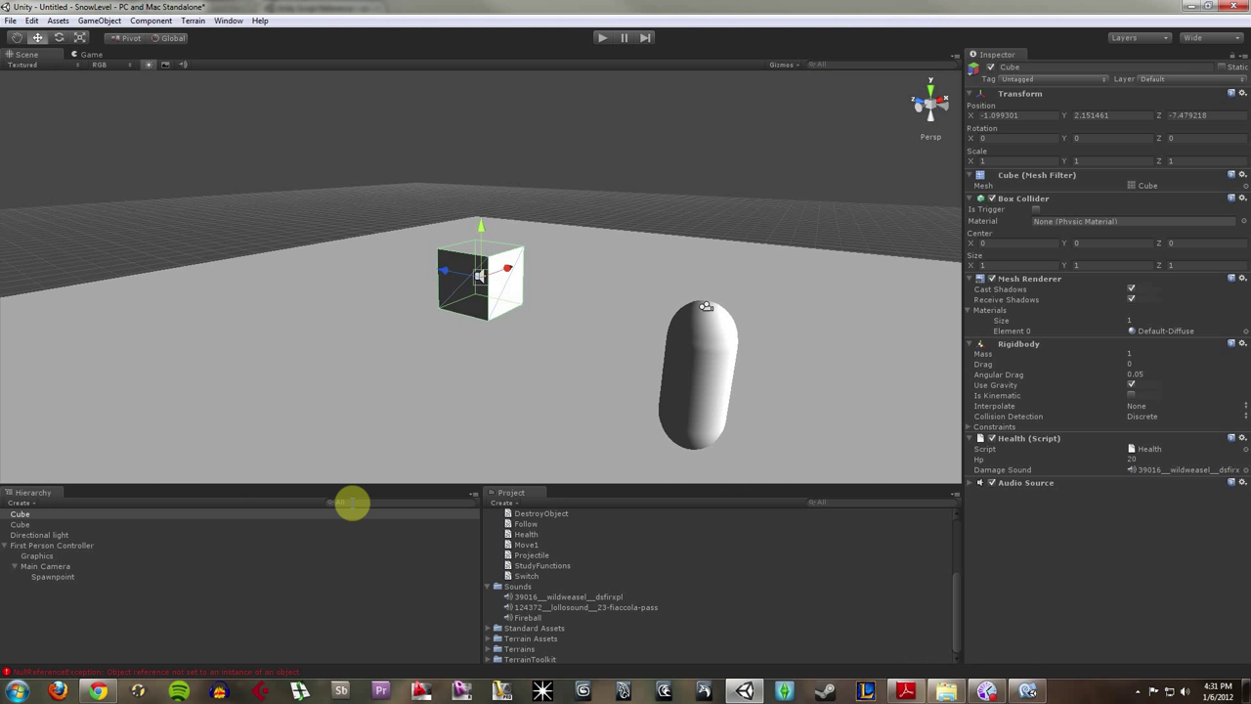
click(38, 525)
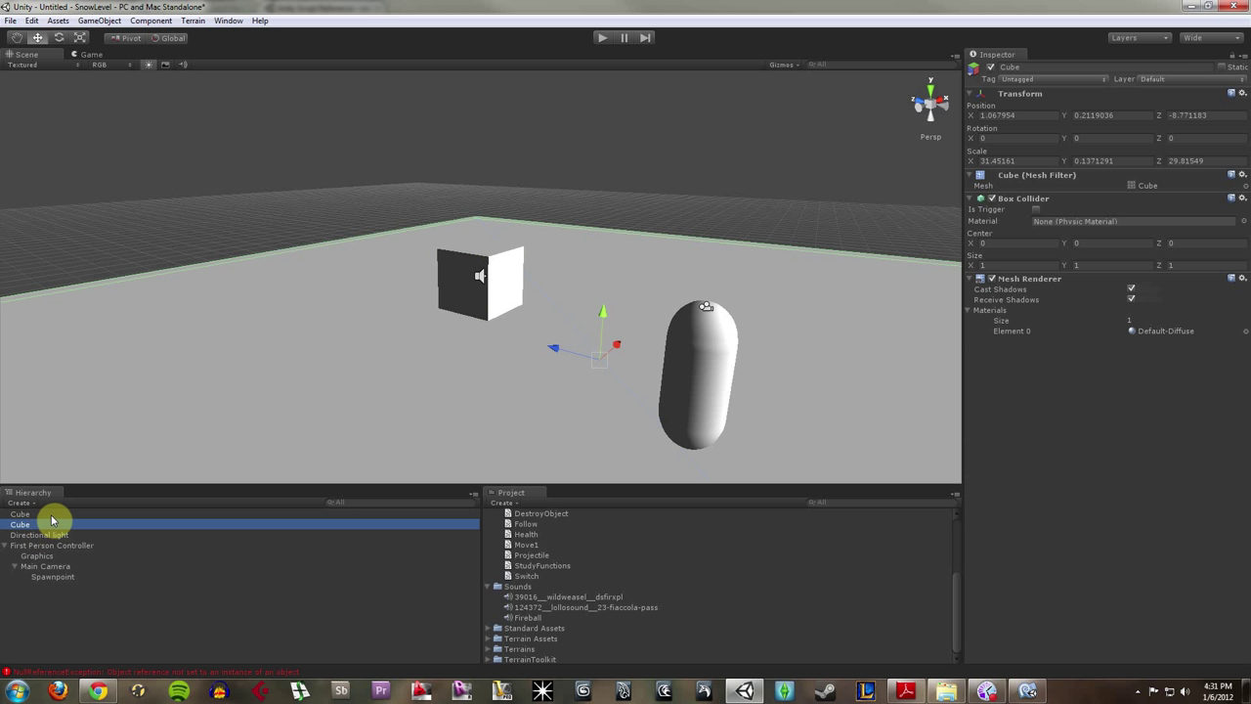
click(64, 514)
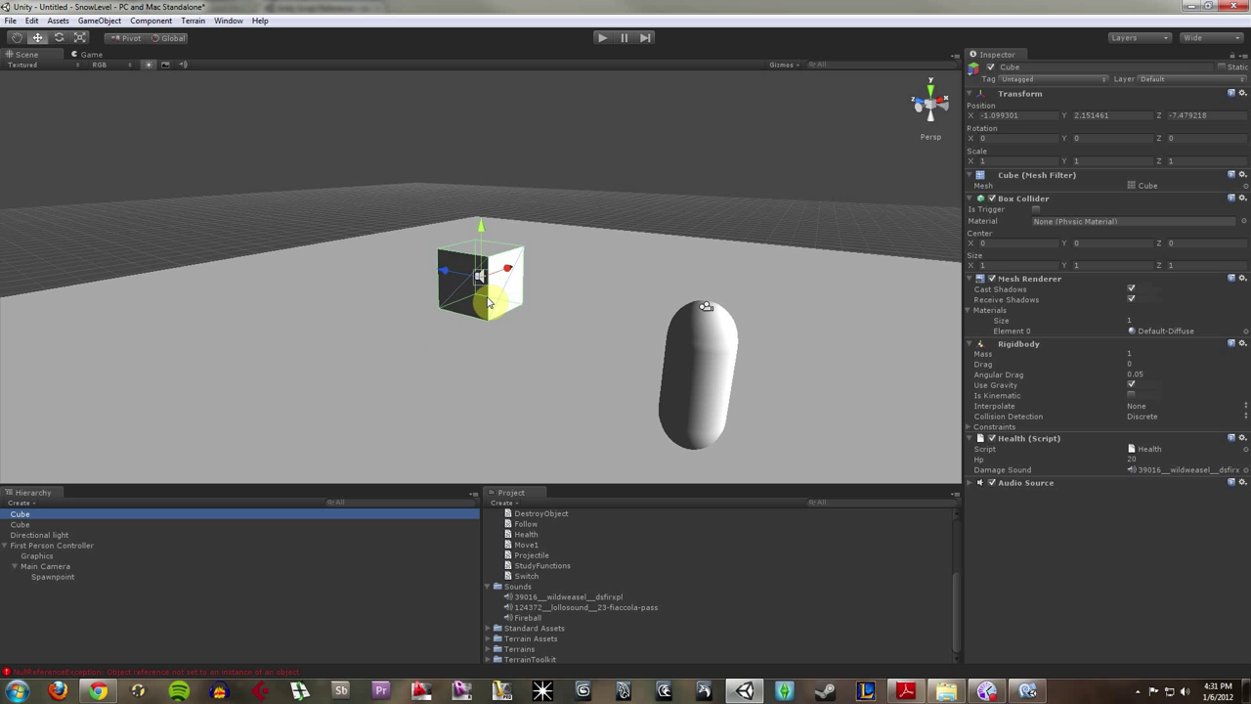
click(152, 21)
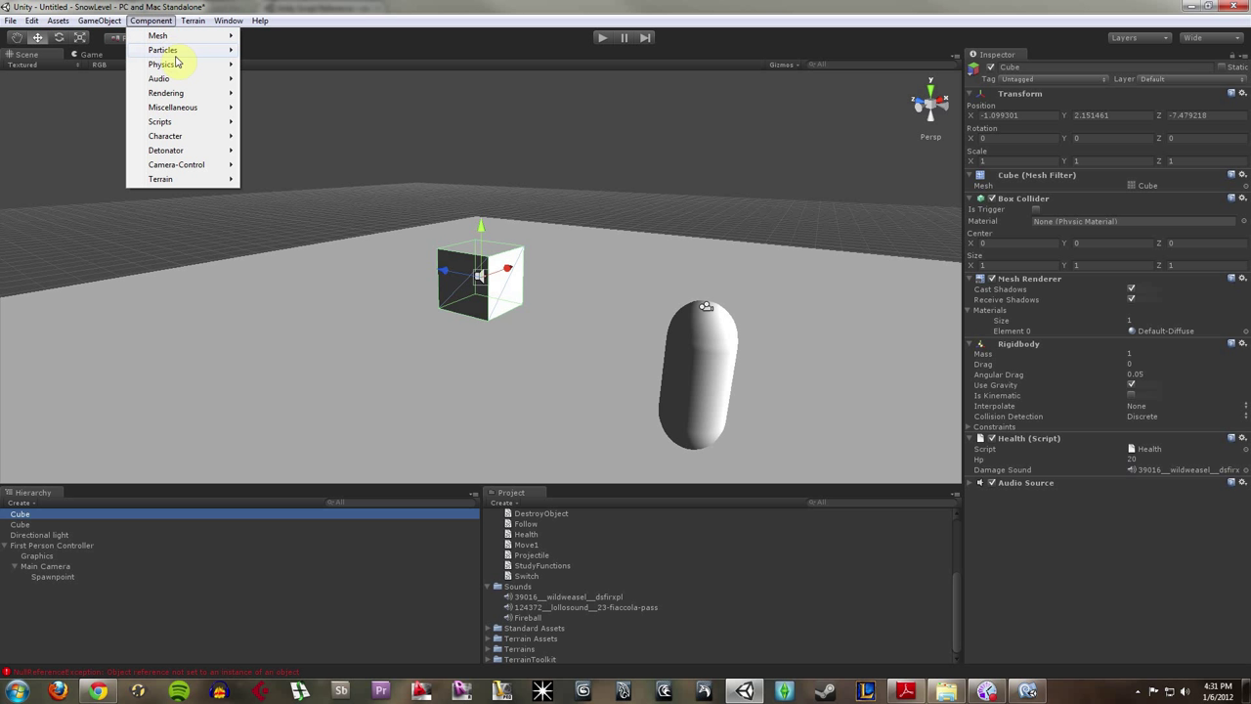
mouse_move(196, 149)
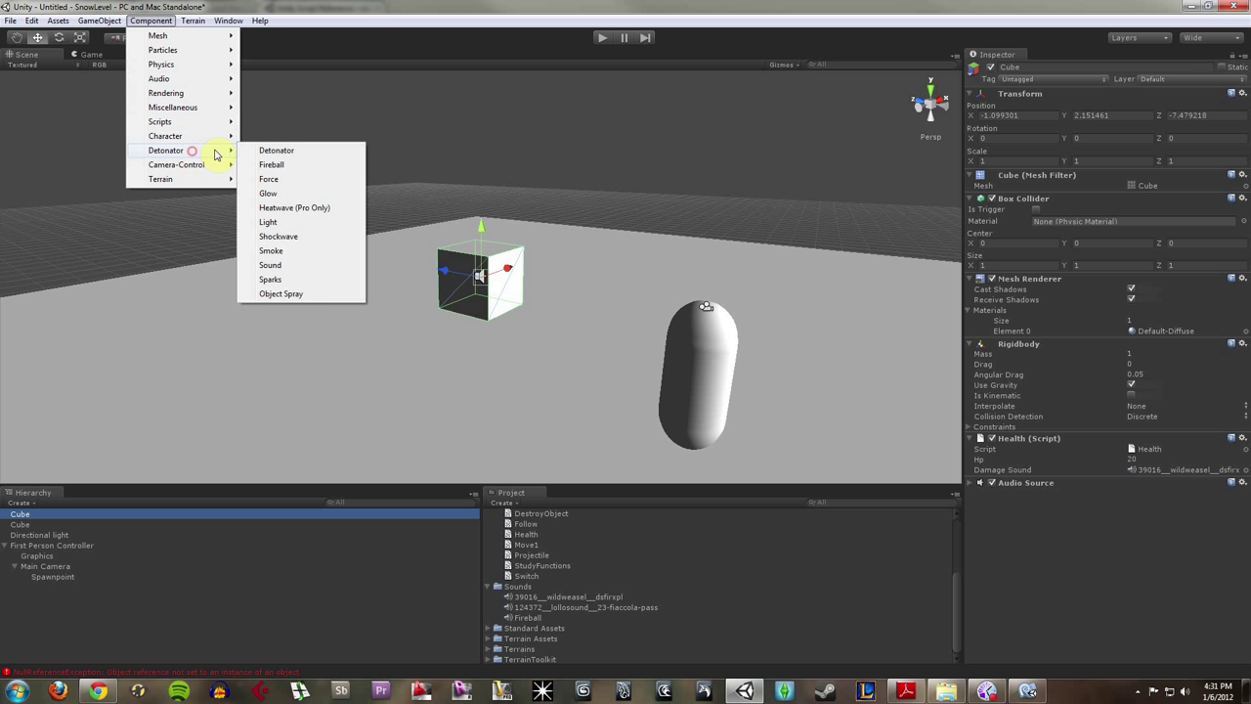
click(316, 158)
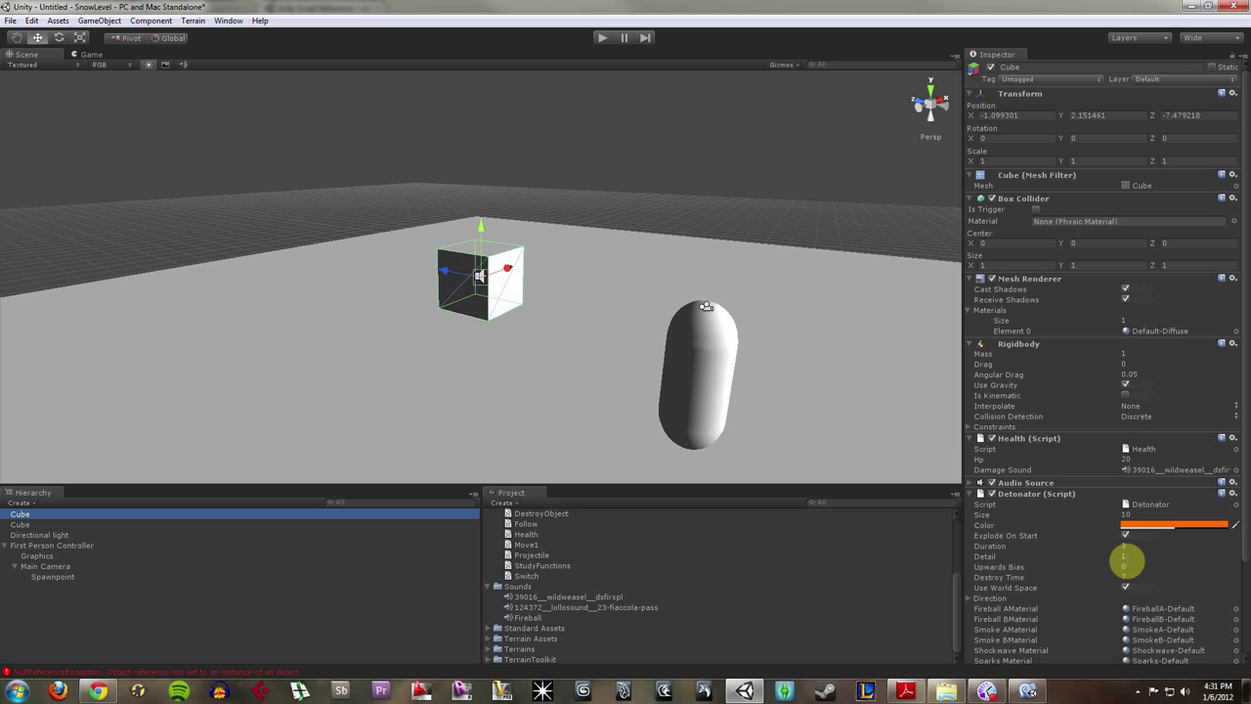
Step: Set the Detonator's Size to 2, Duration to 3 and Destroy Time to 3
scroll(1125, 561, down, 2)
scroll(1125, 561, down, 1)
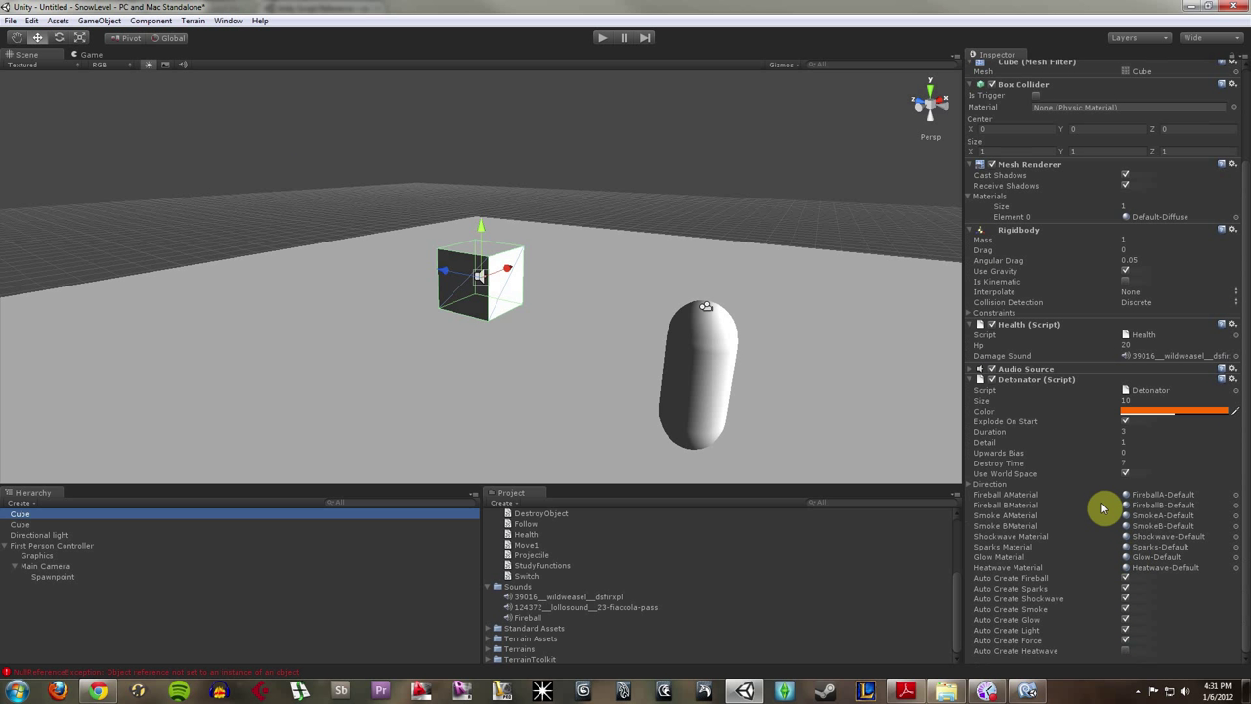
click(1111, 405)
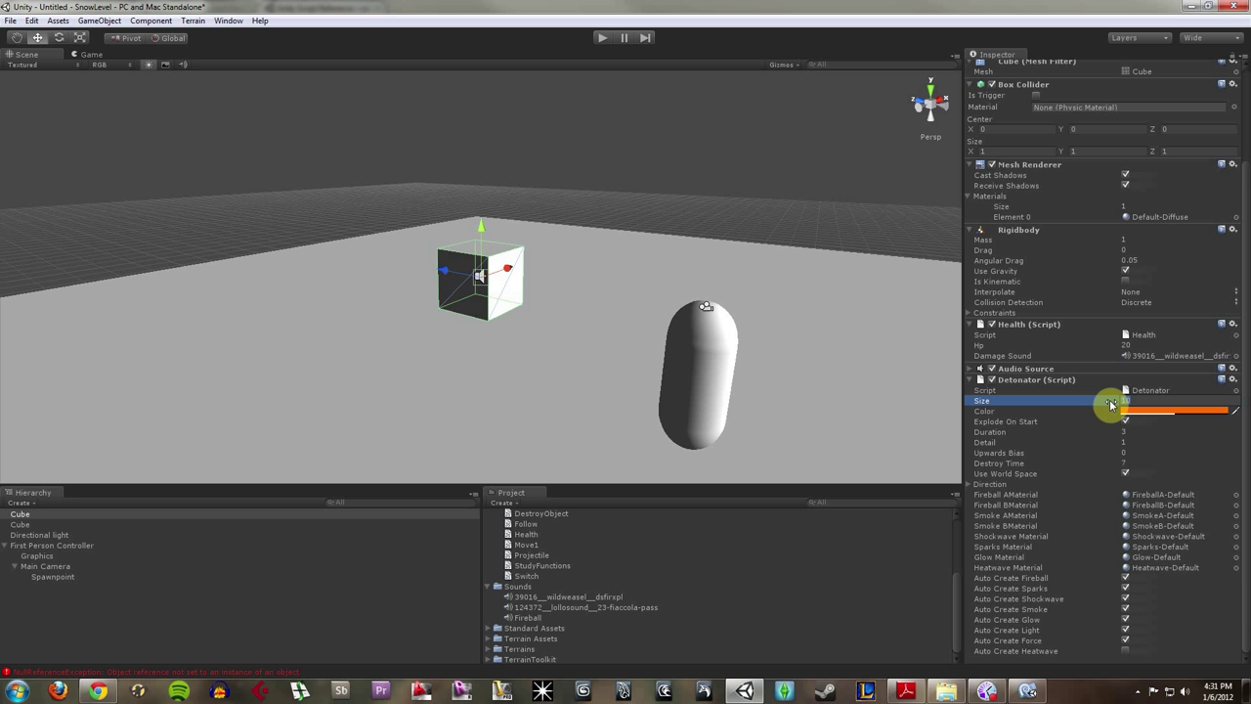
text(1)
click(1080, 405)
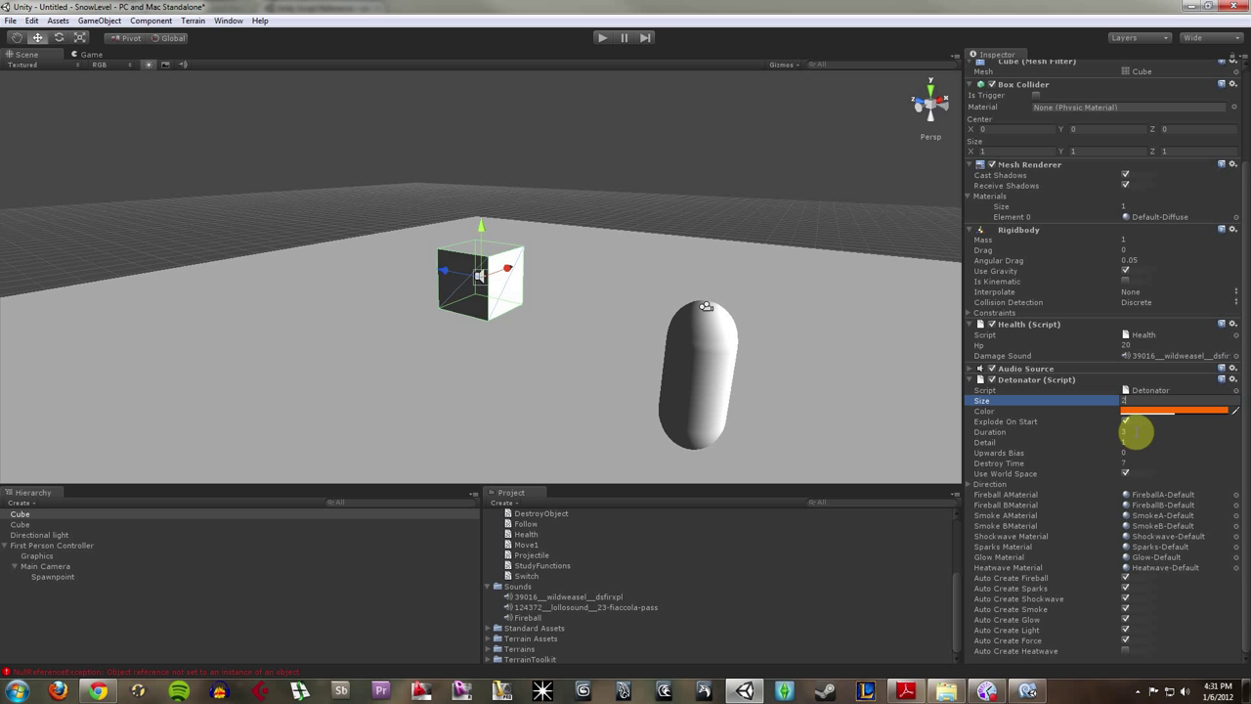
click(1134, 433)
text(3)
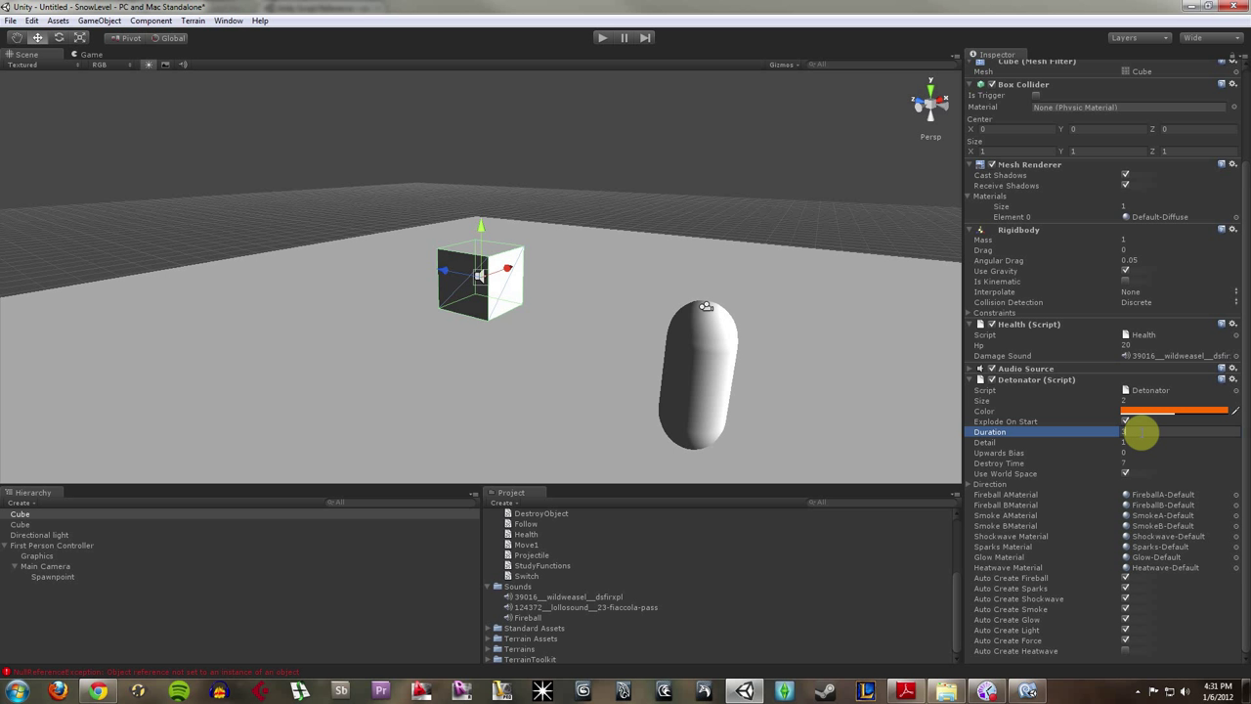
click(1129, 463)
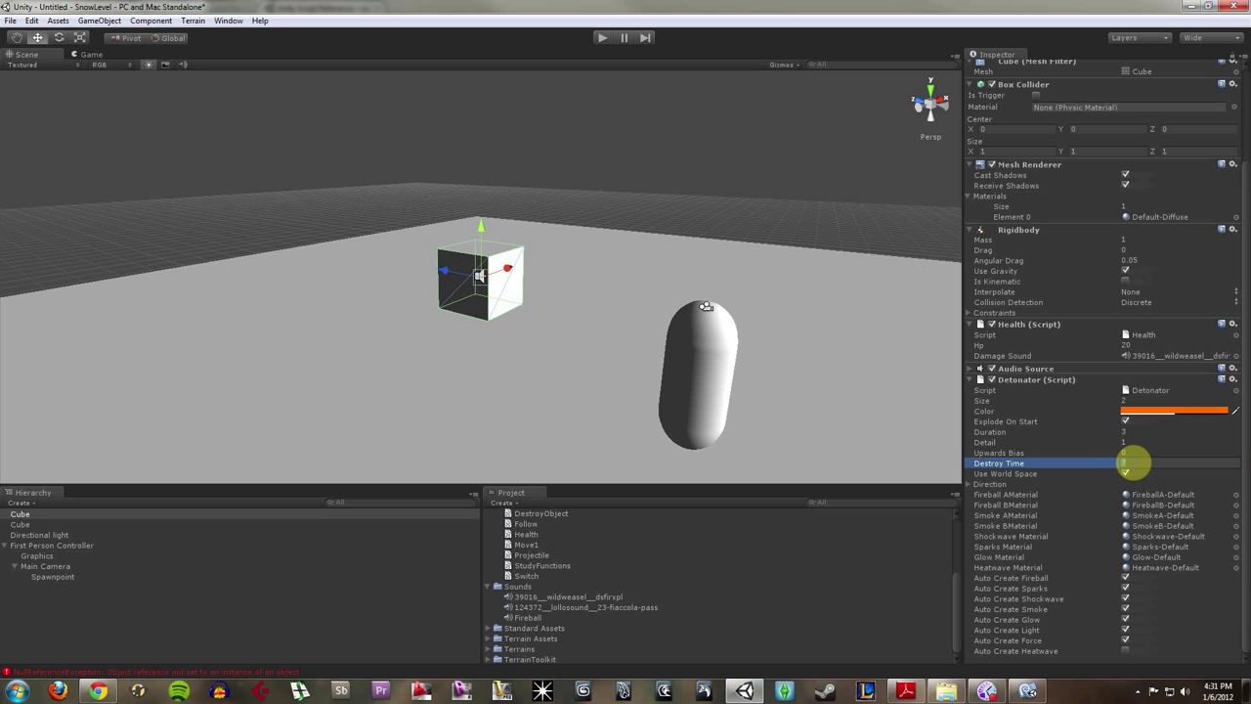
text(3)
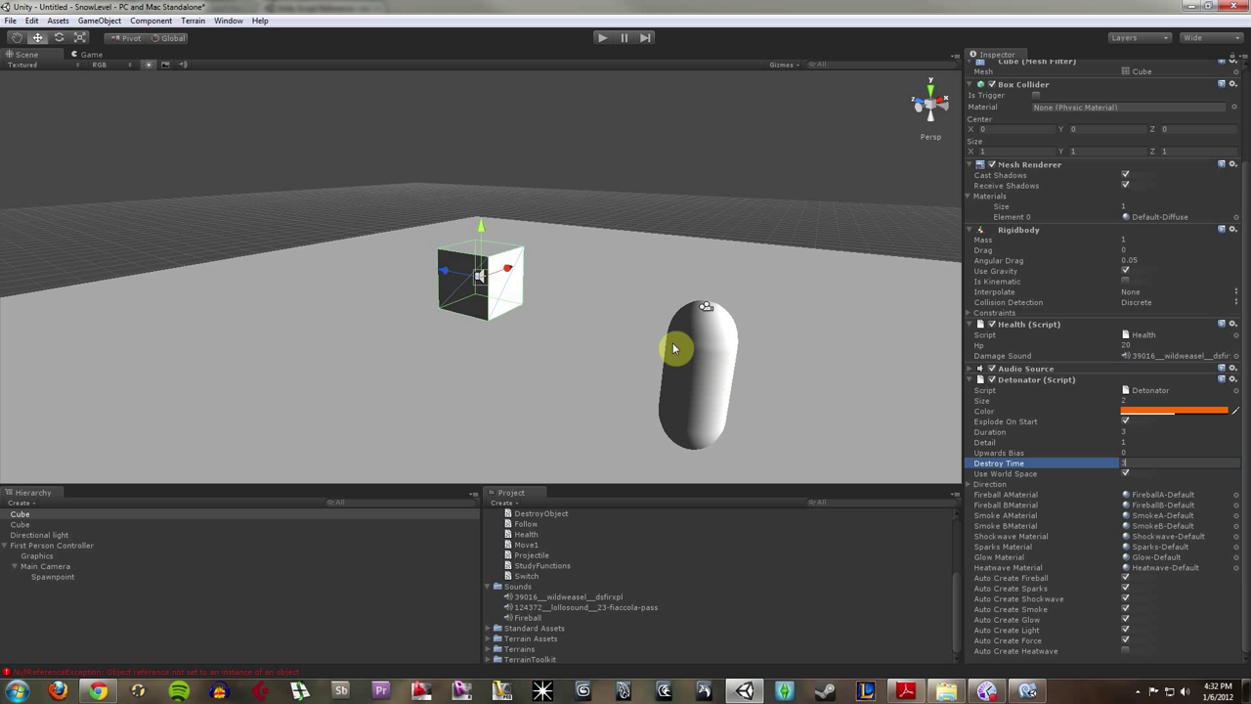
Step: Briefly run the scene, then turn off the Detonator's Explode On Start
click(602, 39)
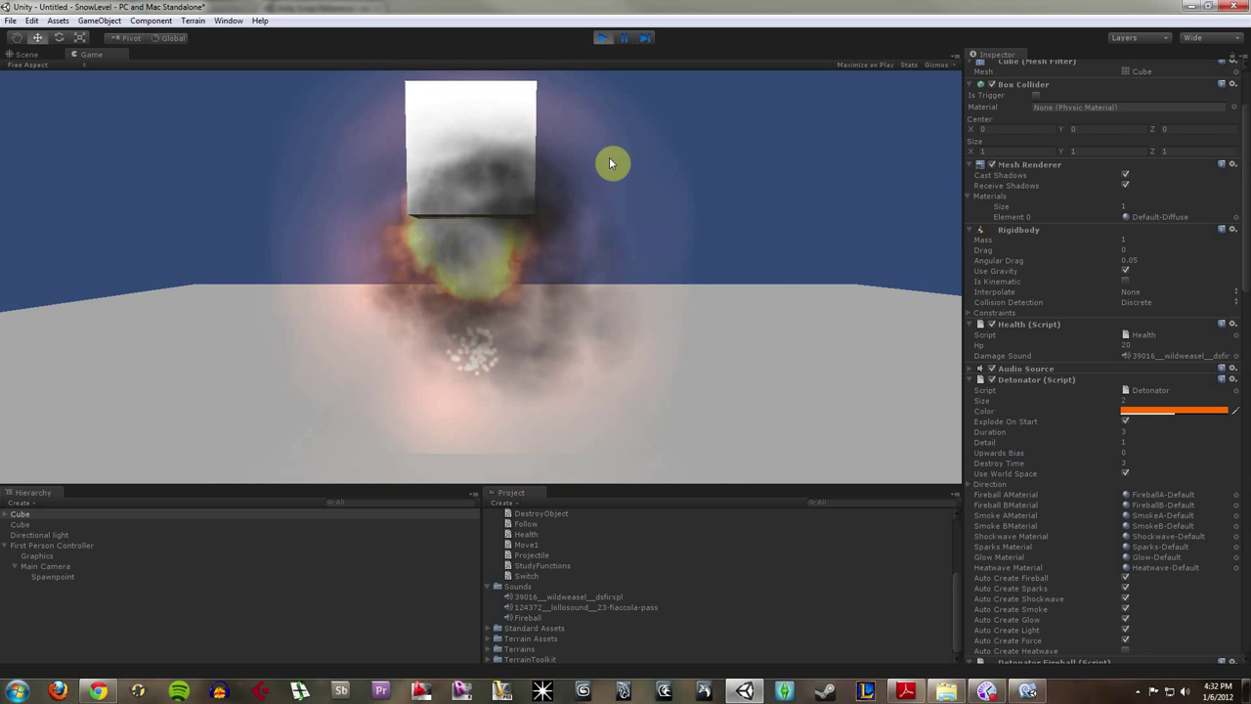
click(601, 39)
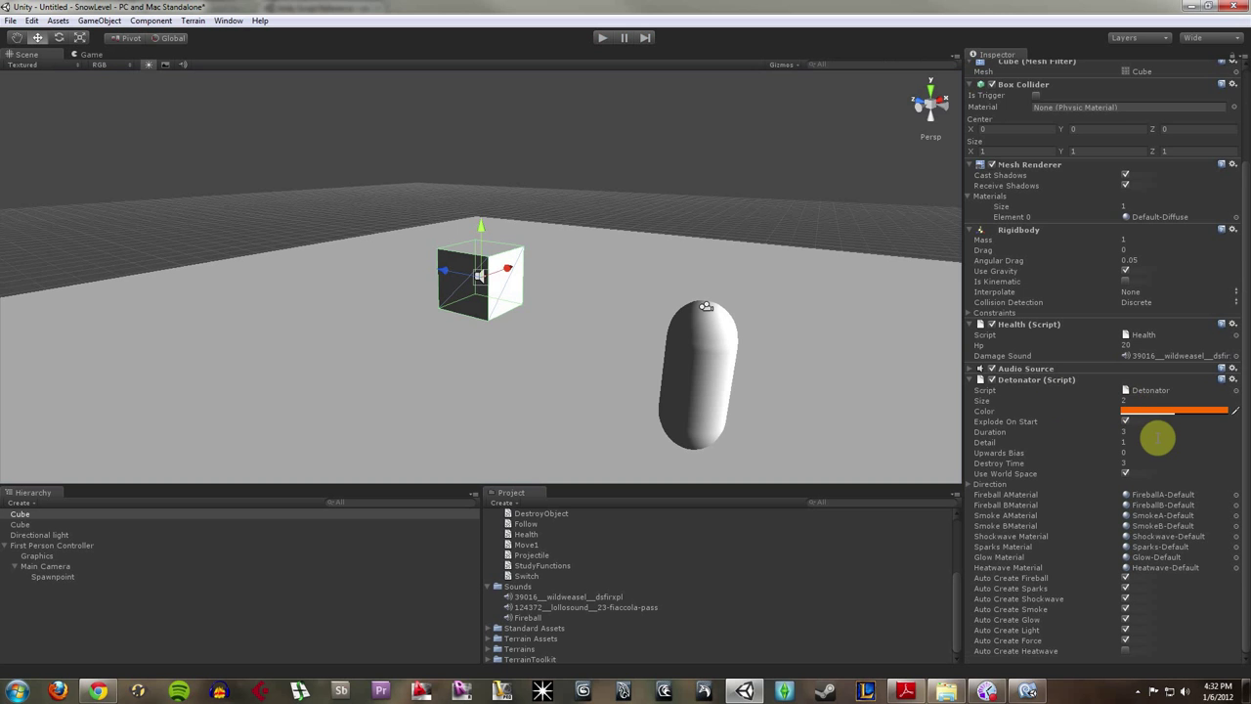
click(1127, 423)
Step: Play the scene, fire a series of fireballs at the cube, then stop
click(599, 39)
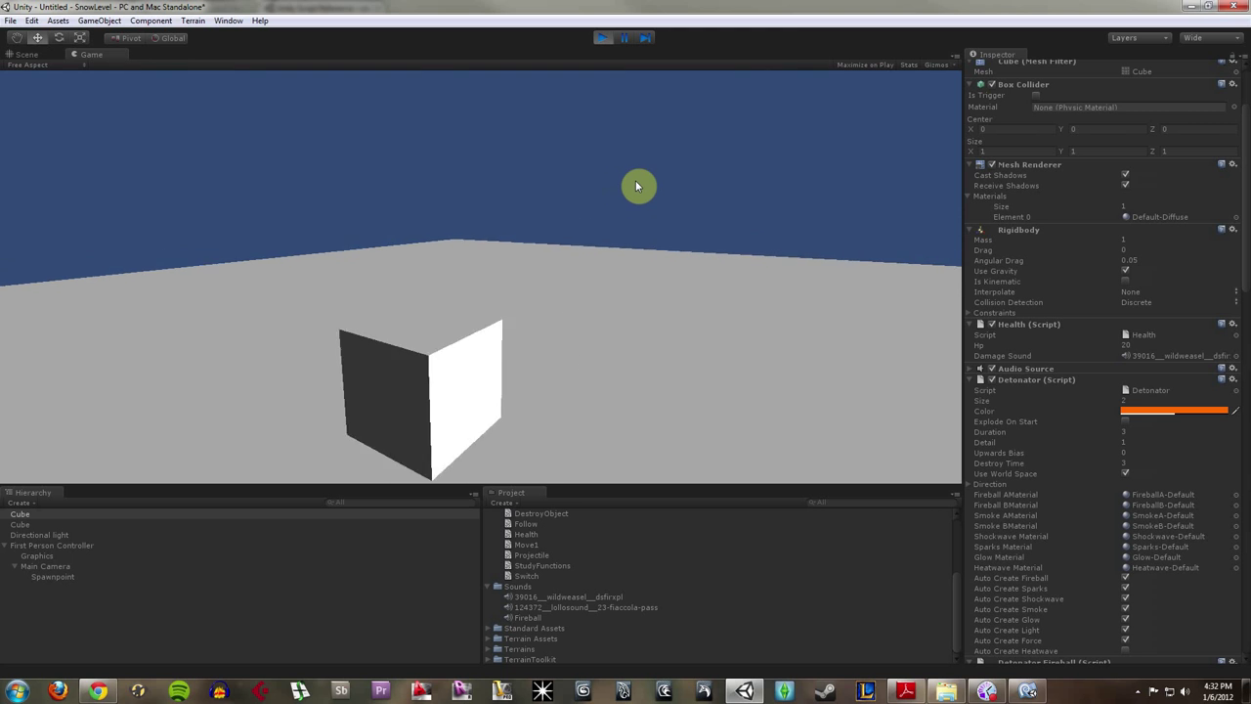
click(639, 184)
click(641, 180)
click(639, 176)
click(661, 174)
click(661, 177)
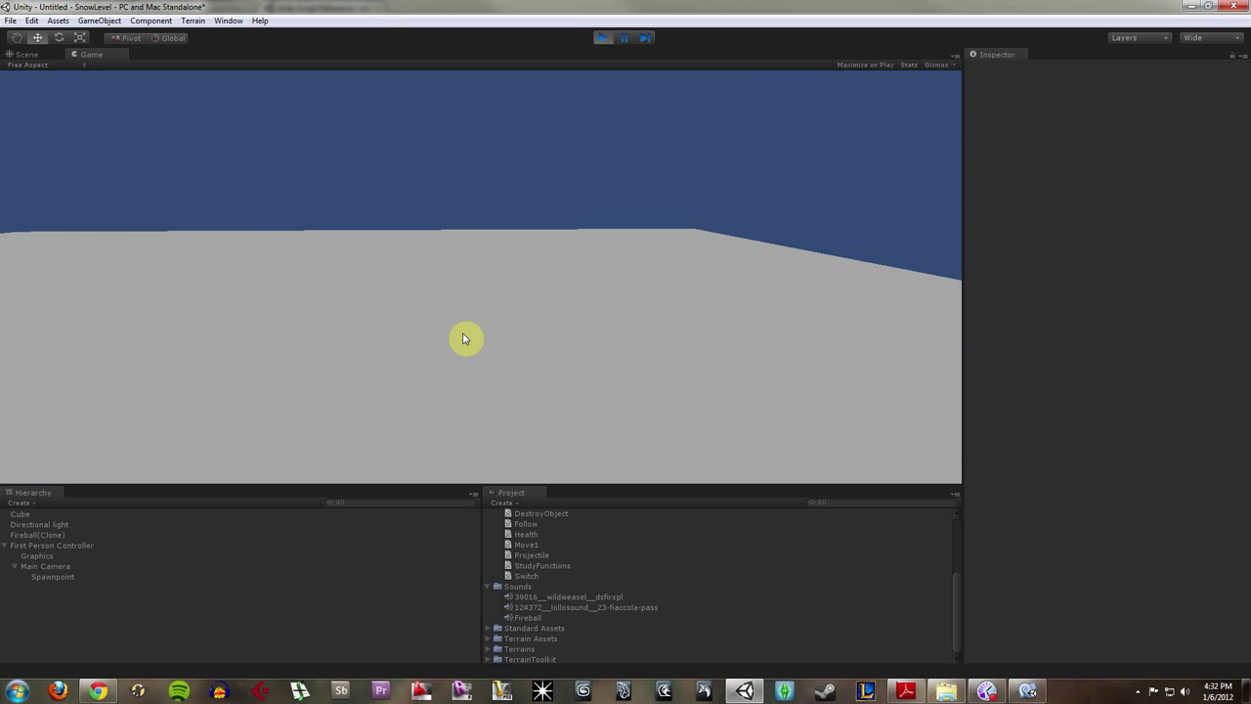
click(463, 333)
click(336, 321)
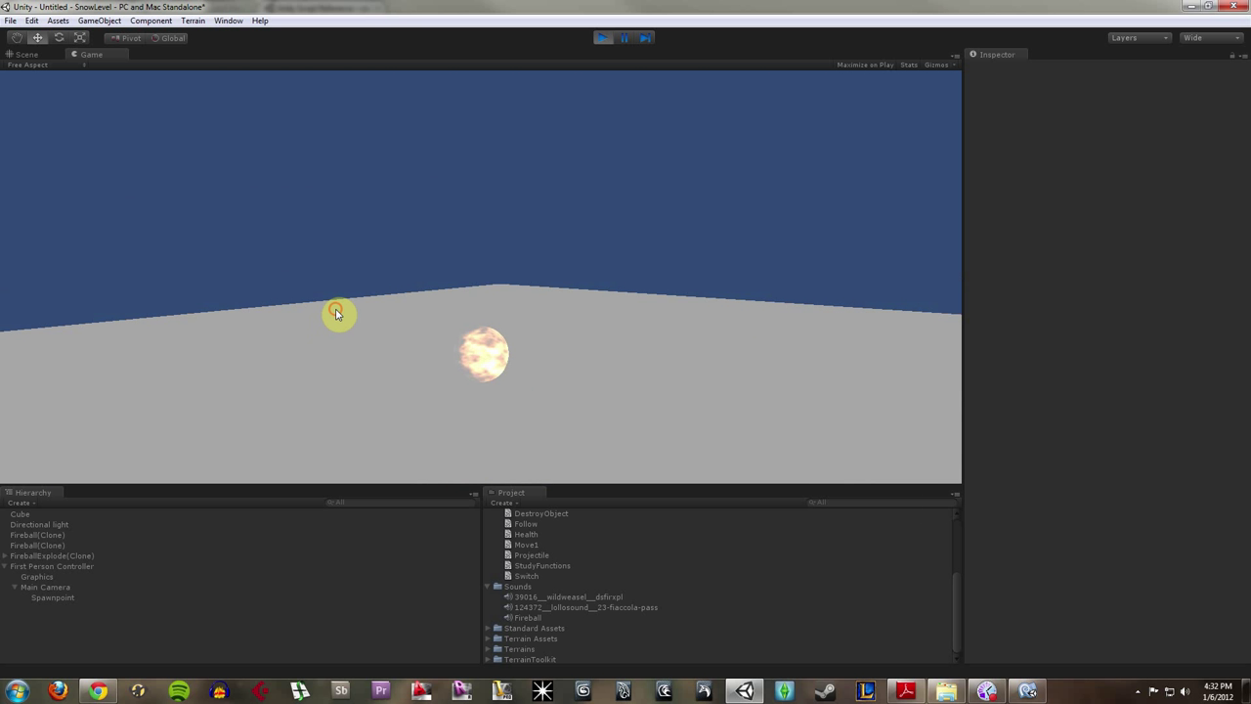
click(602, 39)
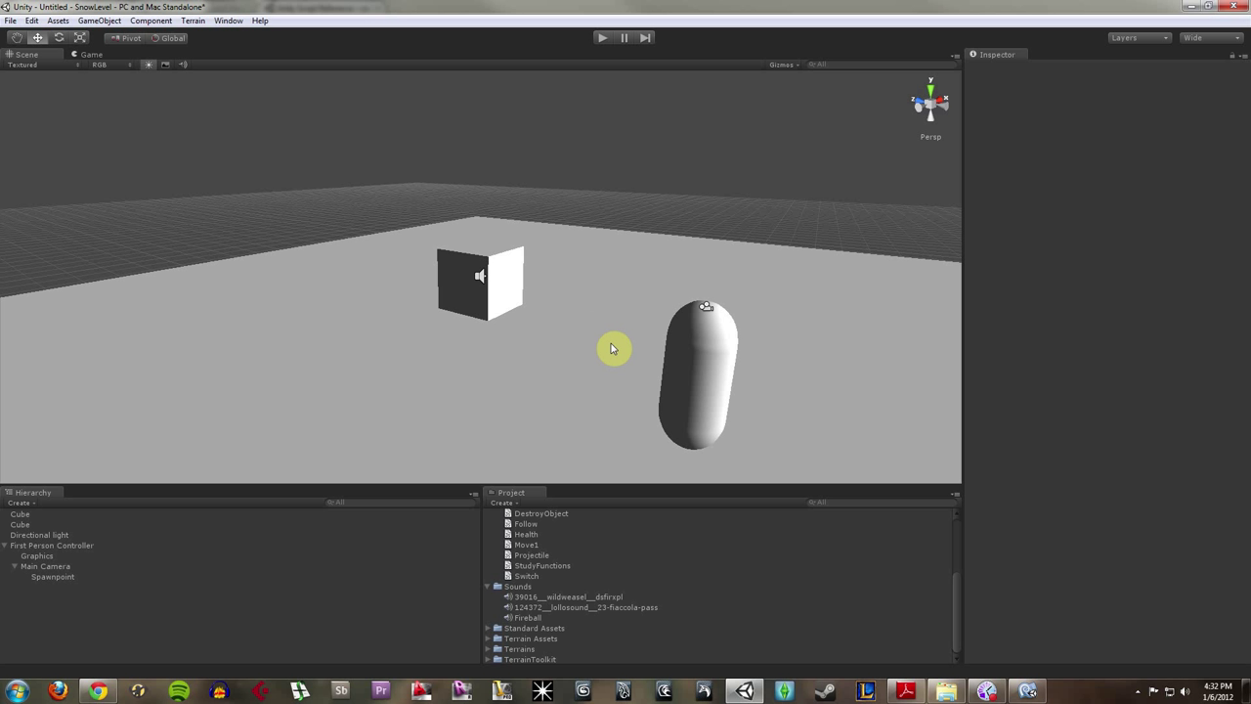
Step: Play again, keep shooting fireballs at the cube, and stop with Ctrl+P
click(602, 39)
click(606, 153)
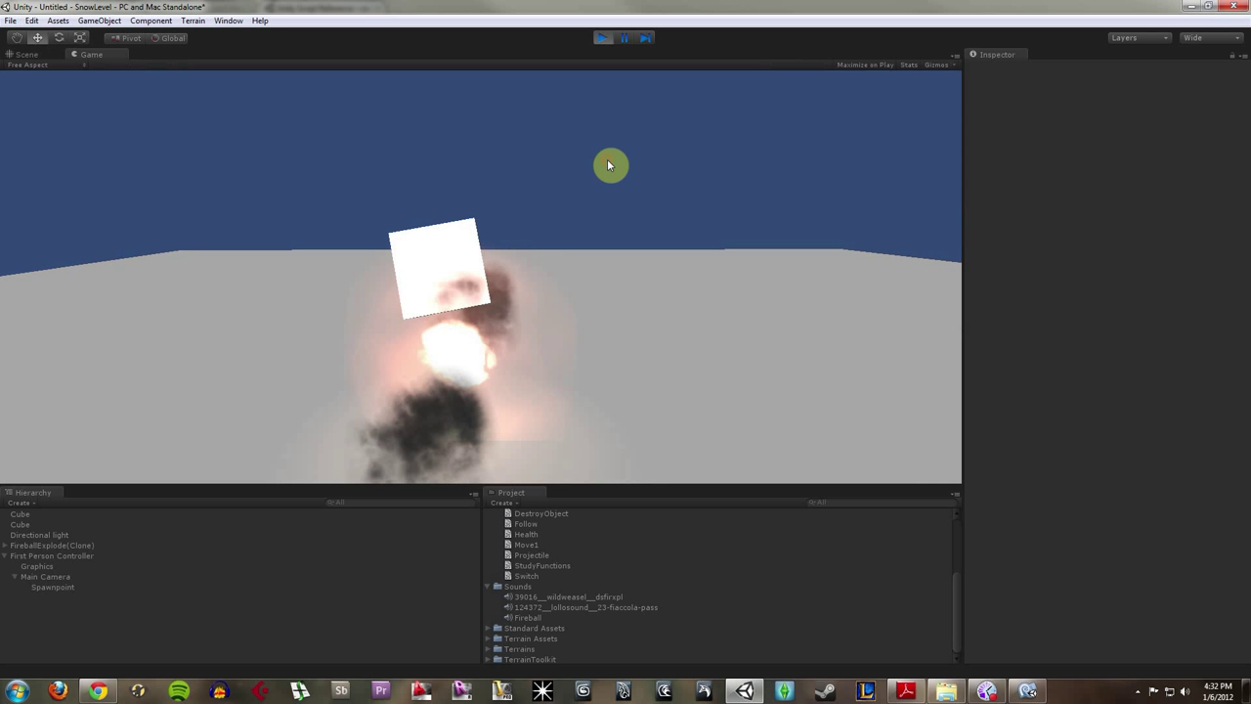
click(584, 159)
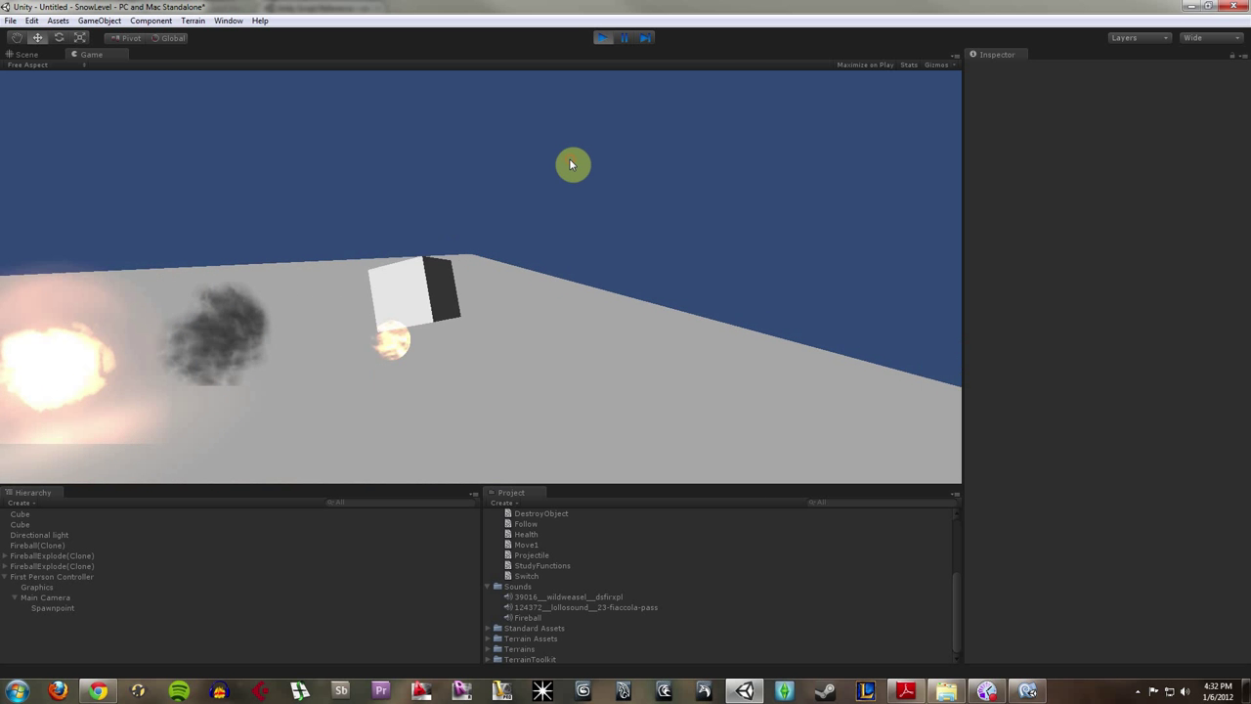
click(543, 155)
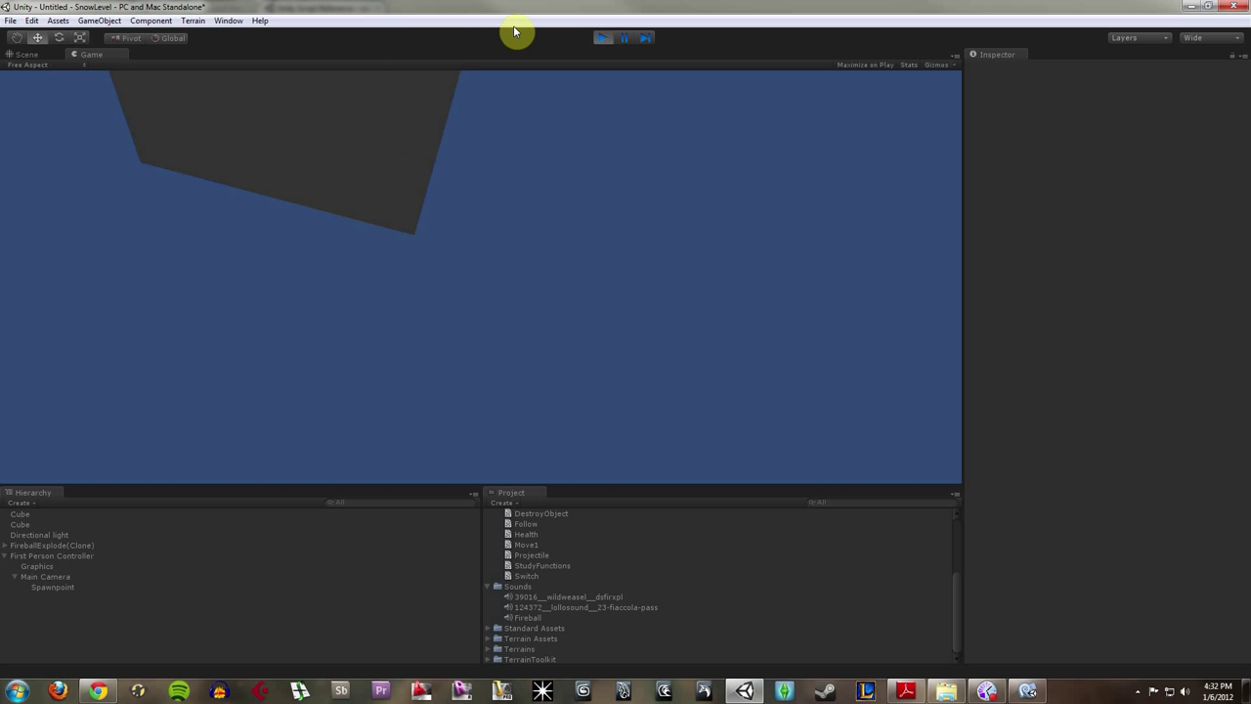
click(536, 168)
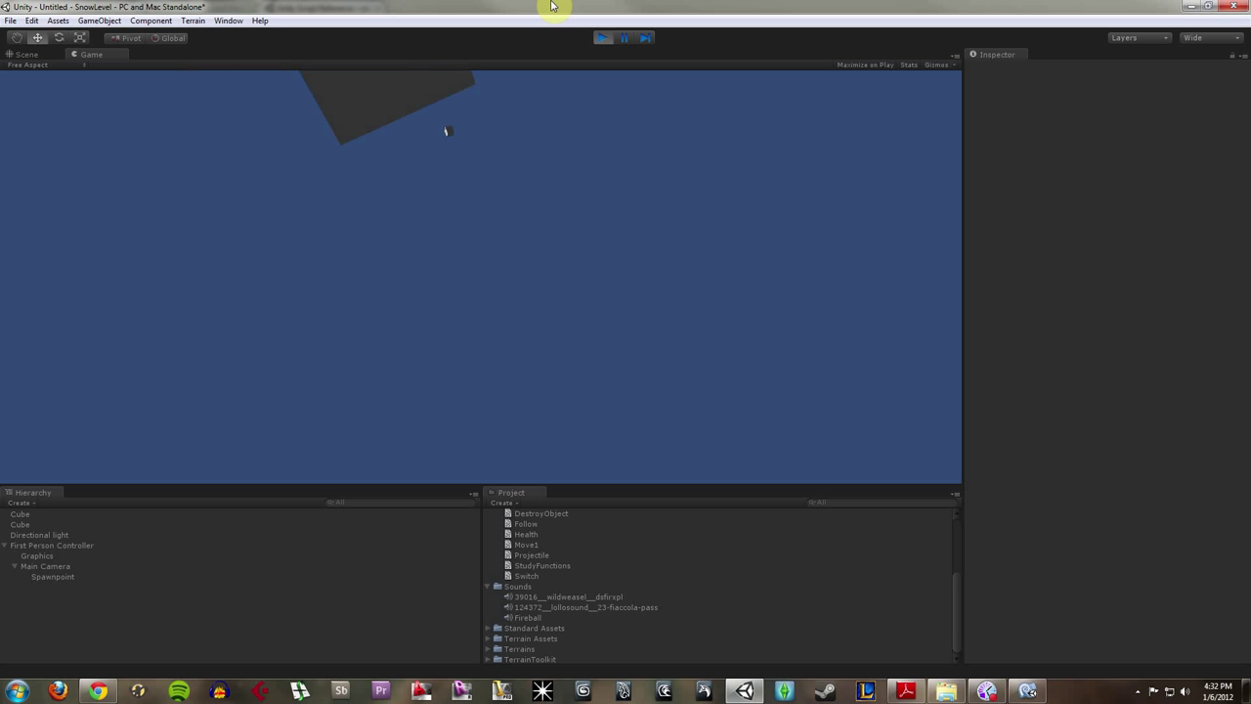
click(537, 75)
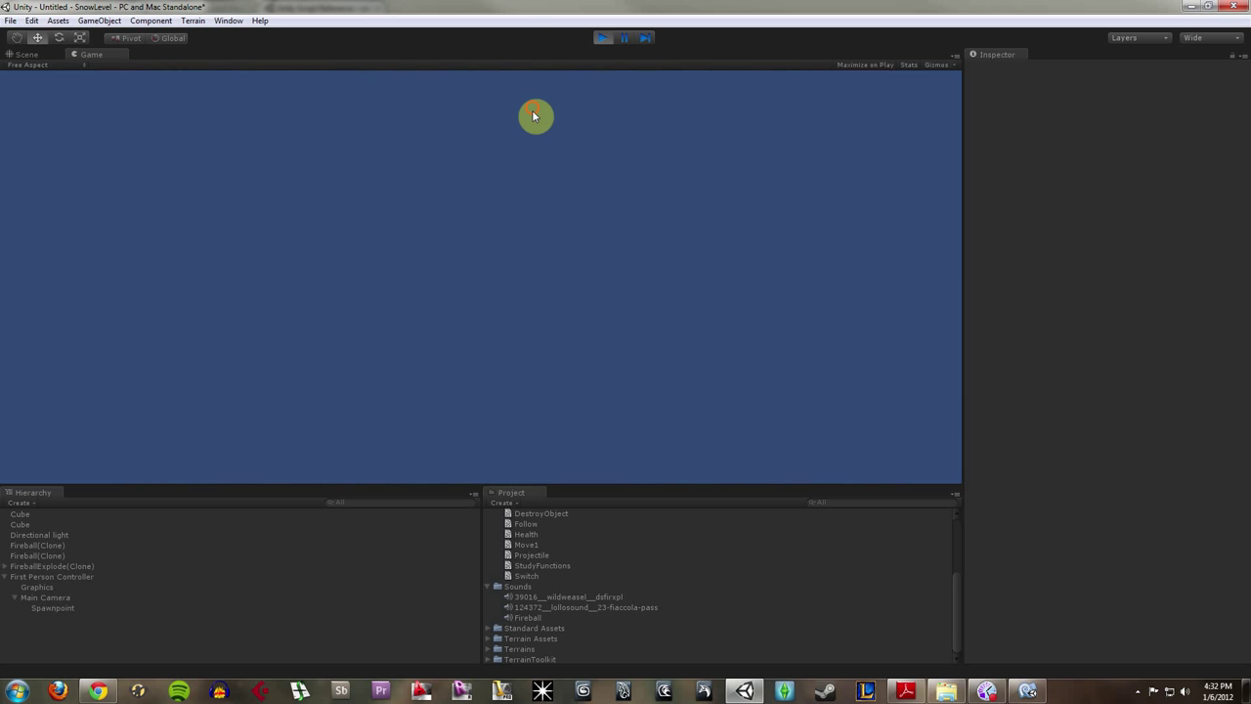
click(531, 107)
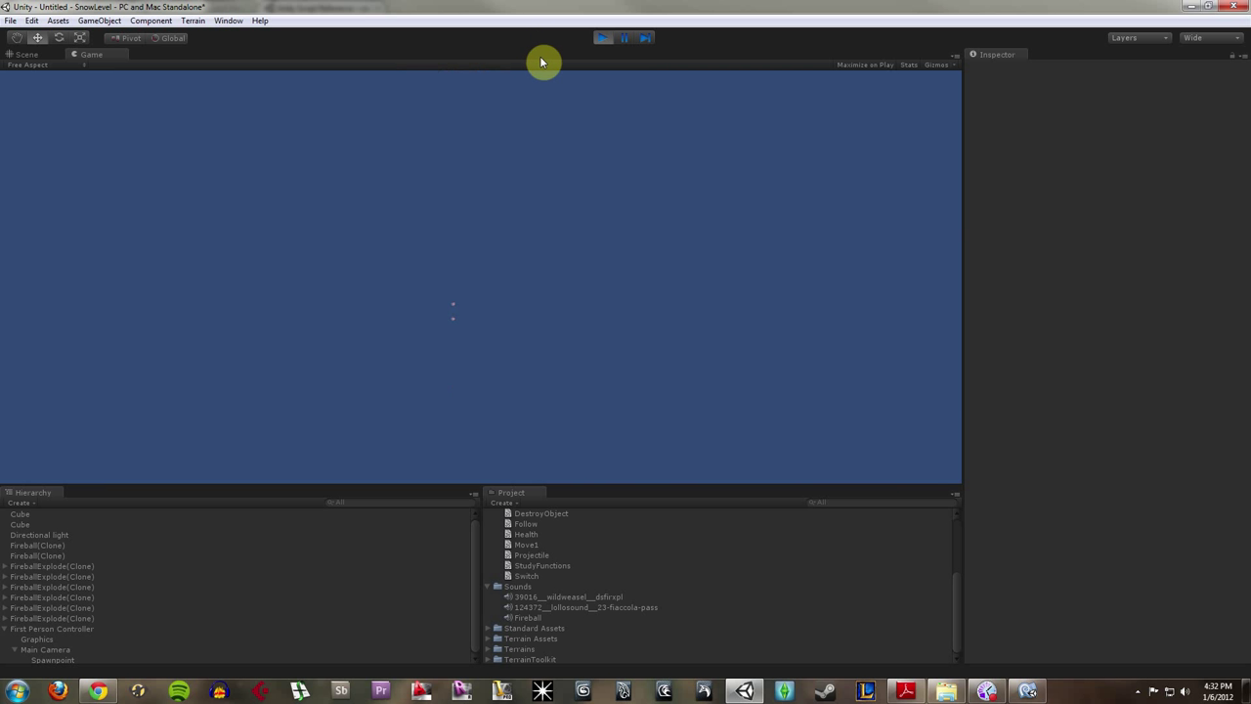
click(544, 327)
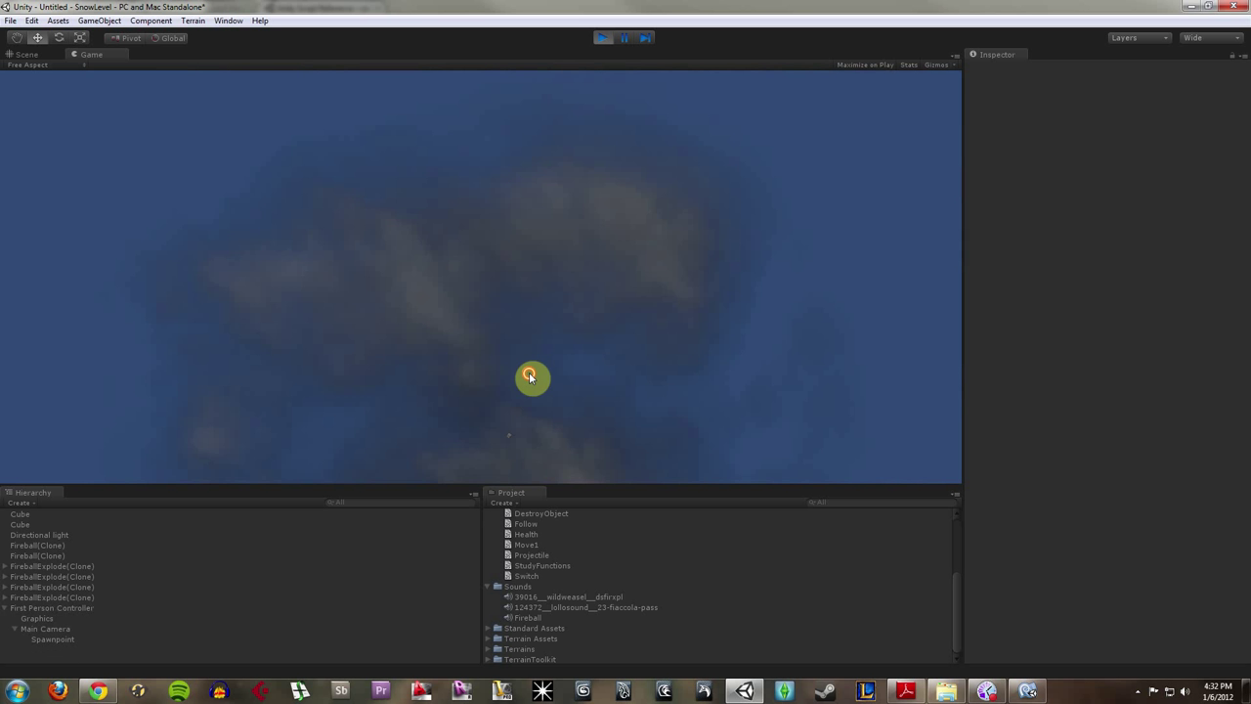
key(ctrl+p)
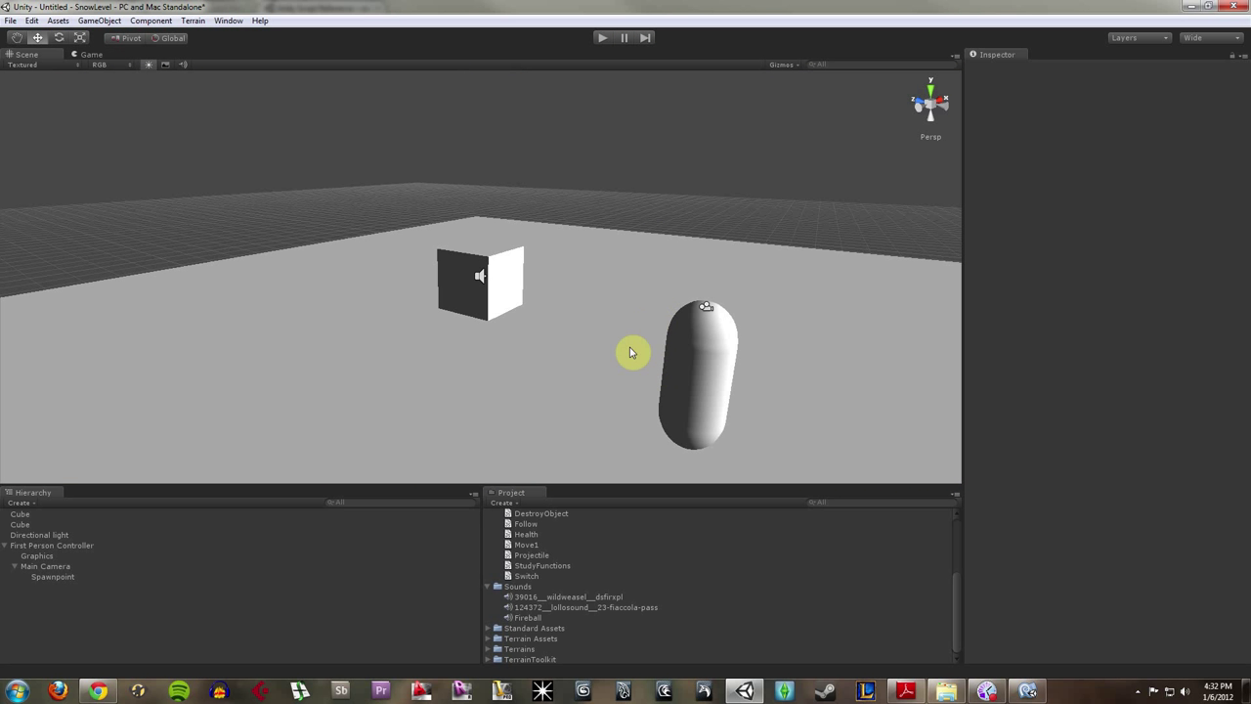
Step: Reselect the small cube in the Scene view to show its Rigidbody, Health and Detonator
click(527, 284)
click(512, 286)
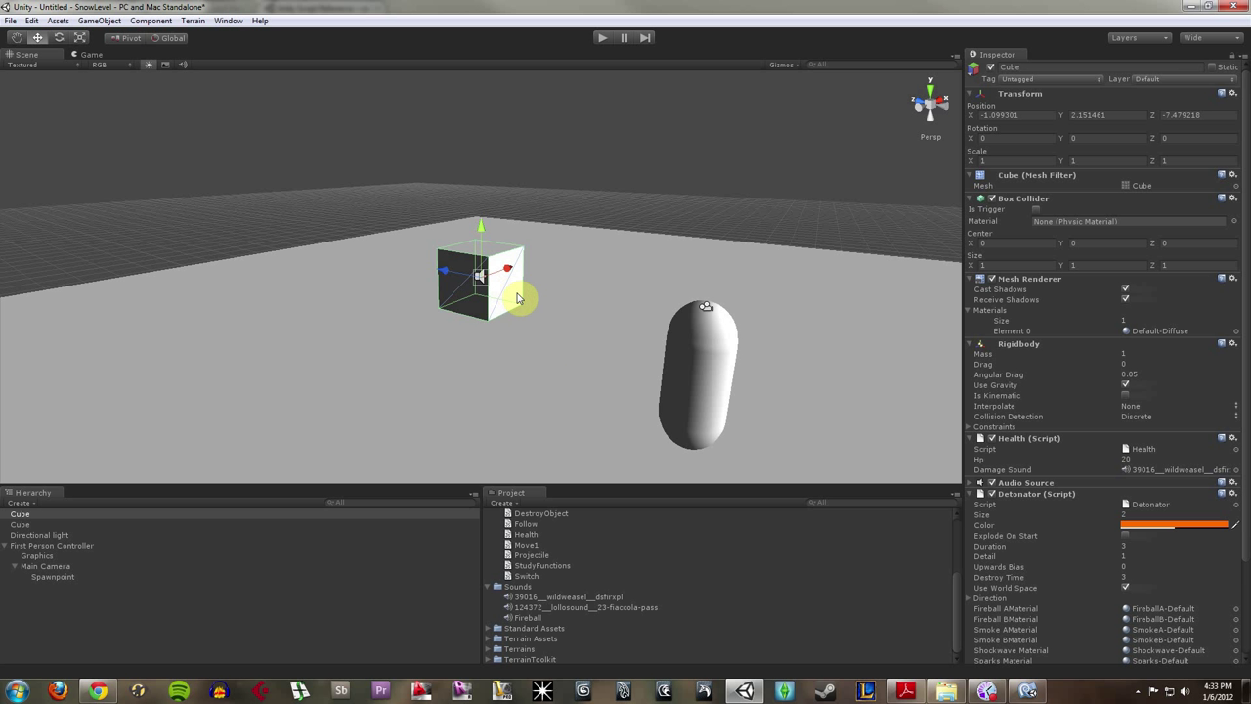
click(591, 393)
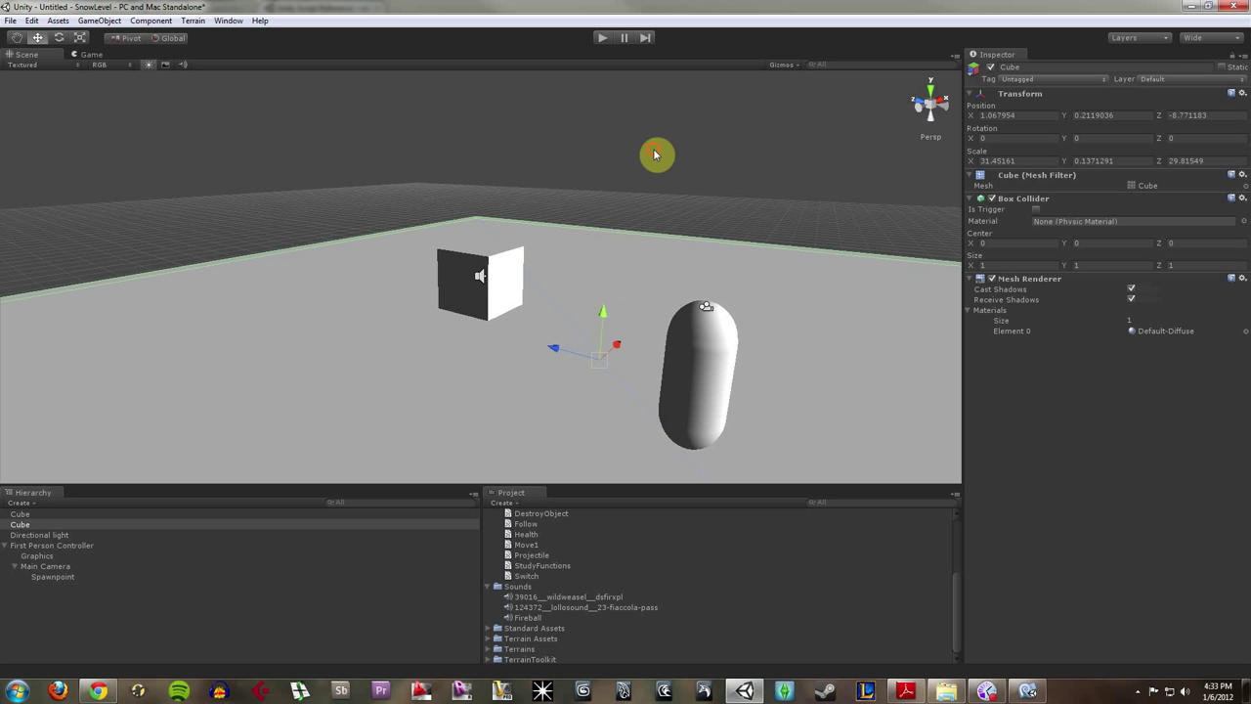
click(656, 153)
click(497, 280)
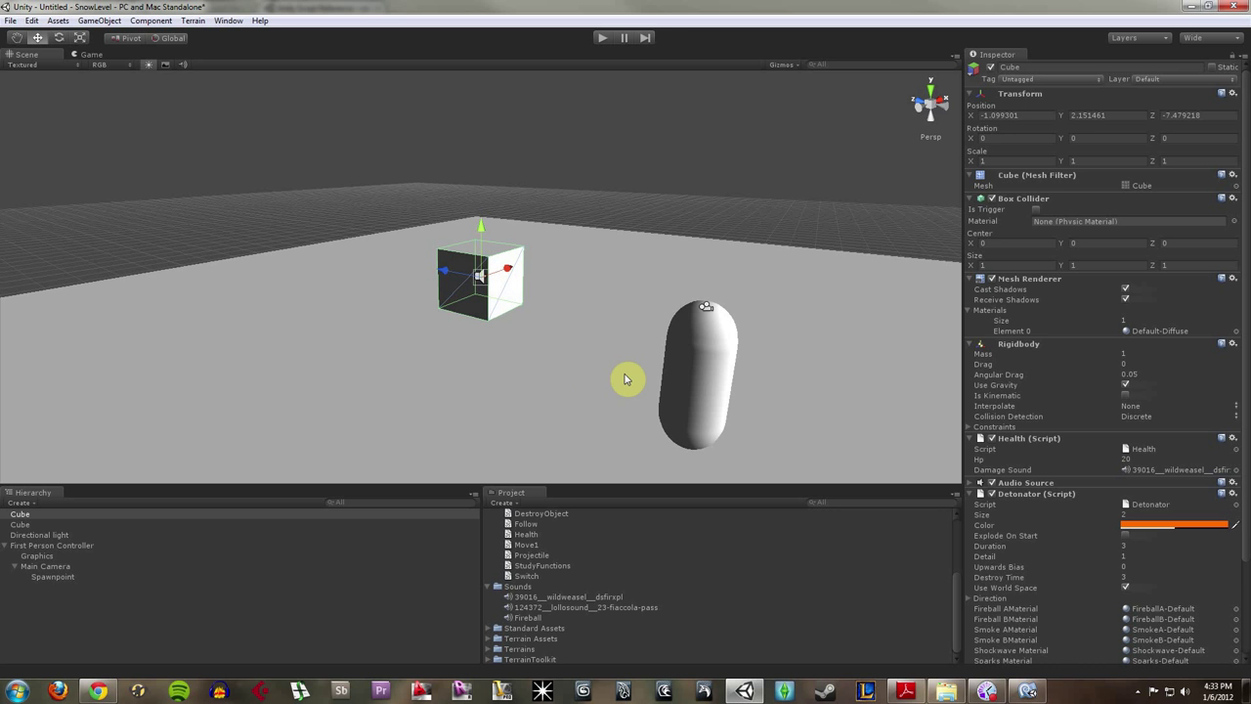